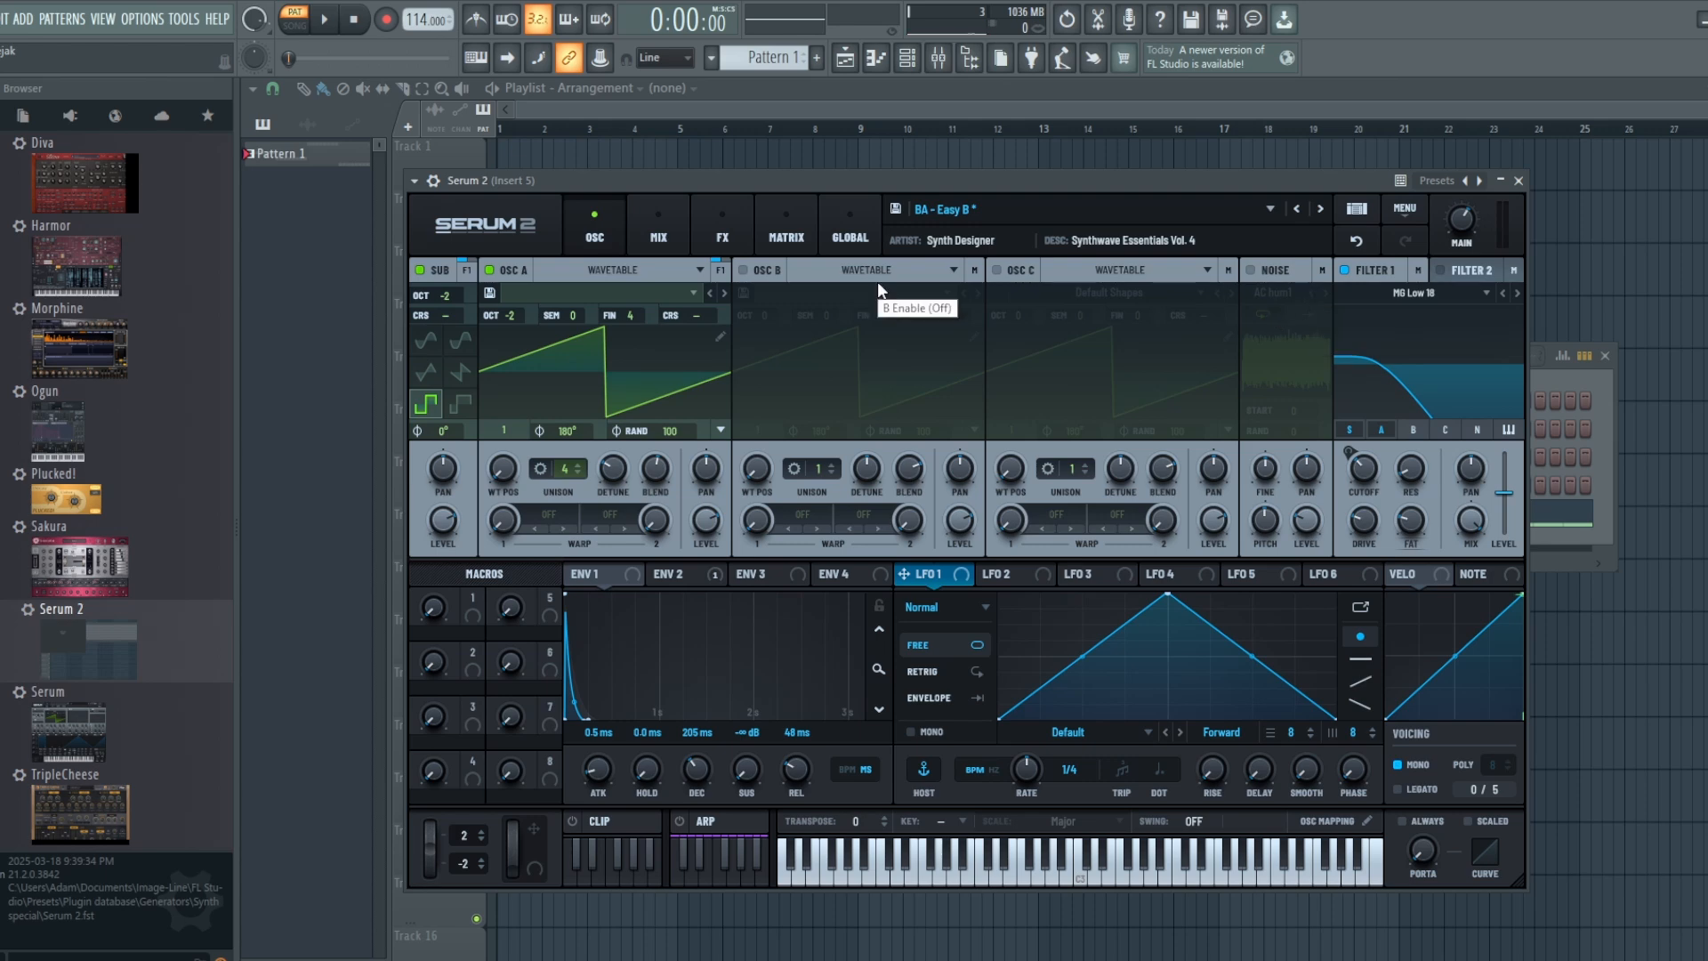
# Step: Open the Serum 2 notes of Pattern 1 in the piano roll and play them back
pyautogui.click(881, 71)
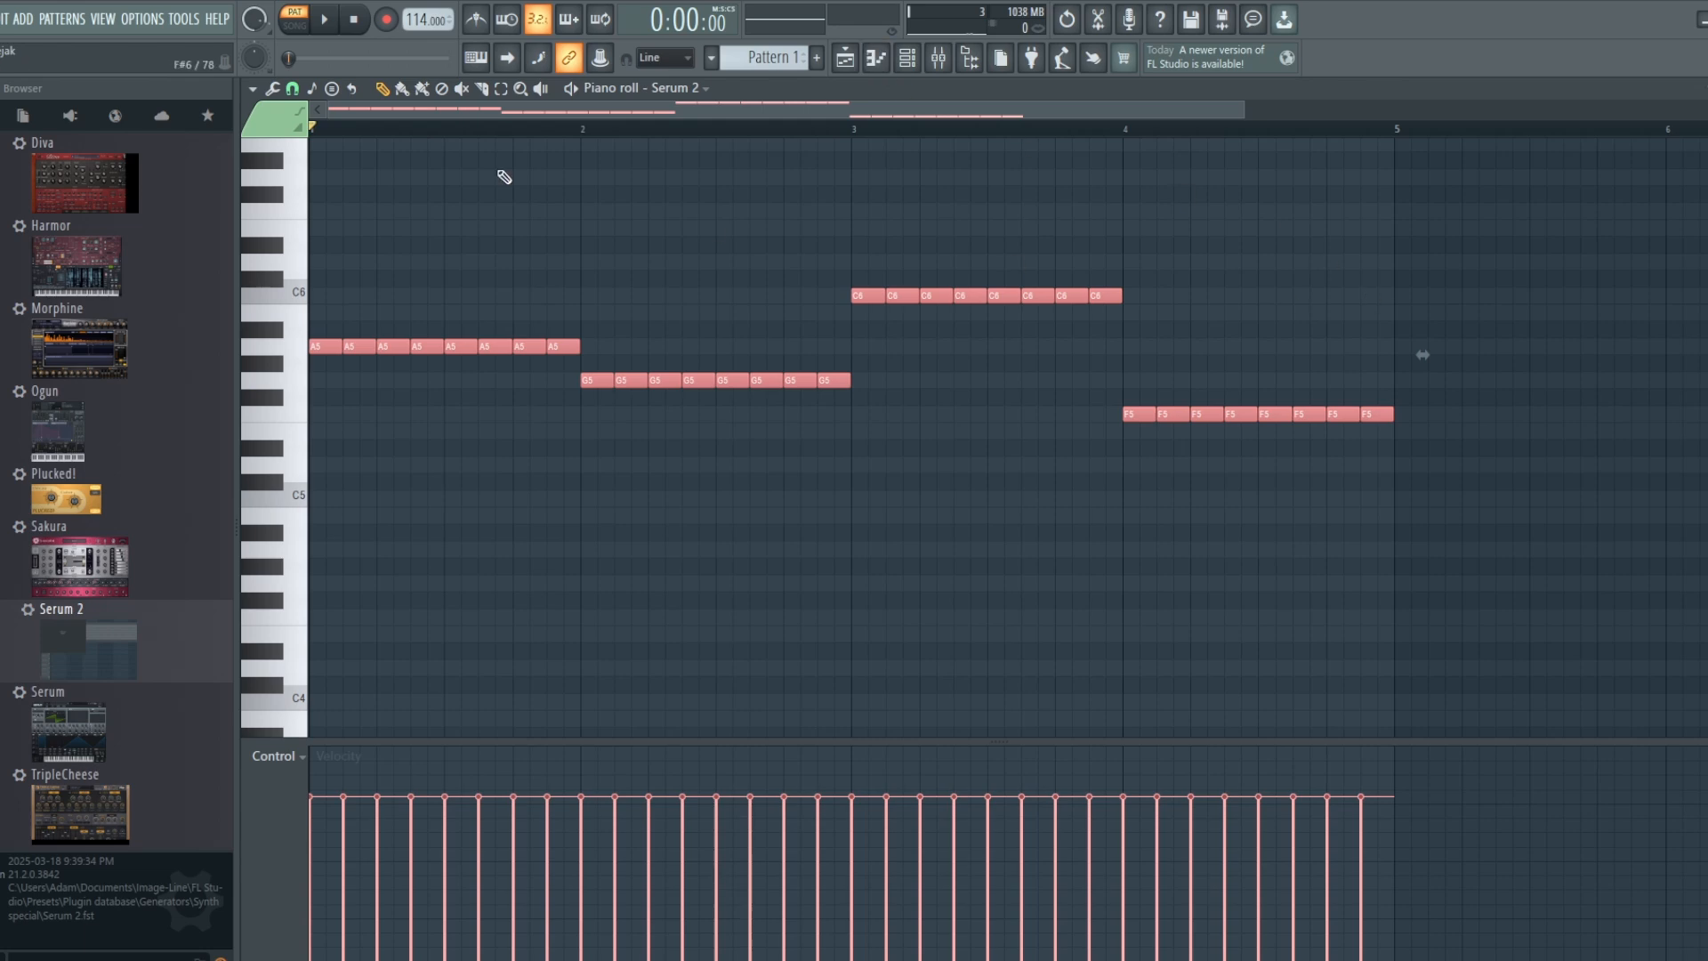
pyautogui.click(332, 20)
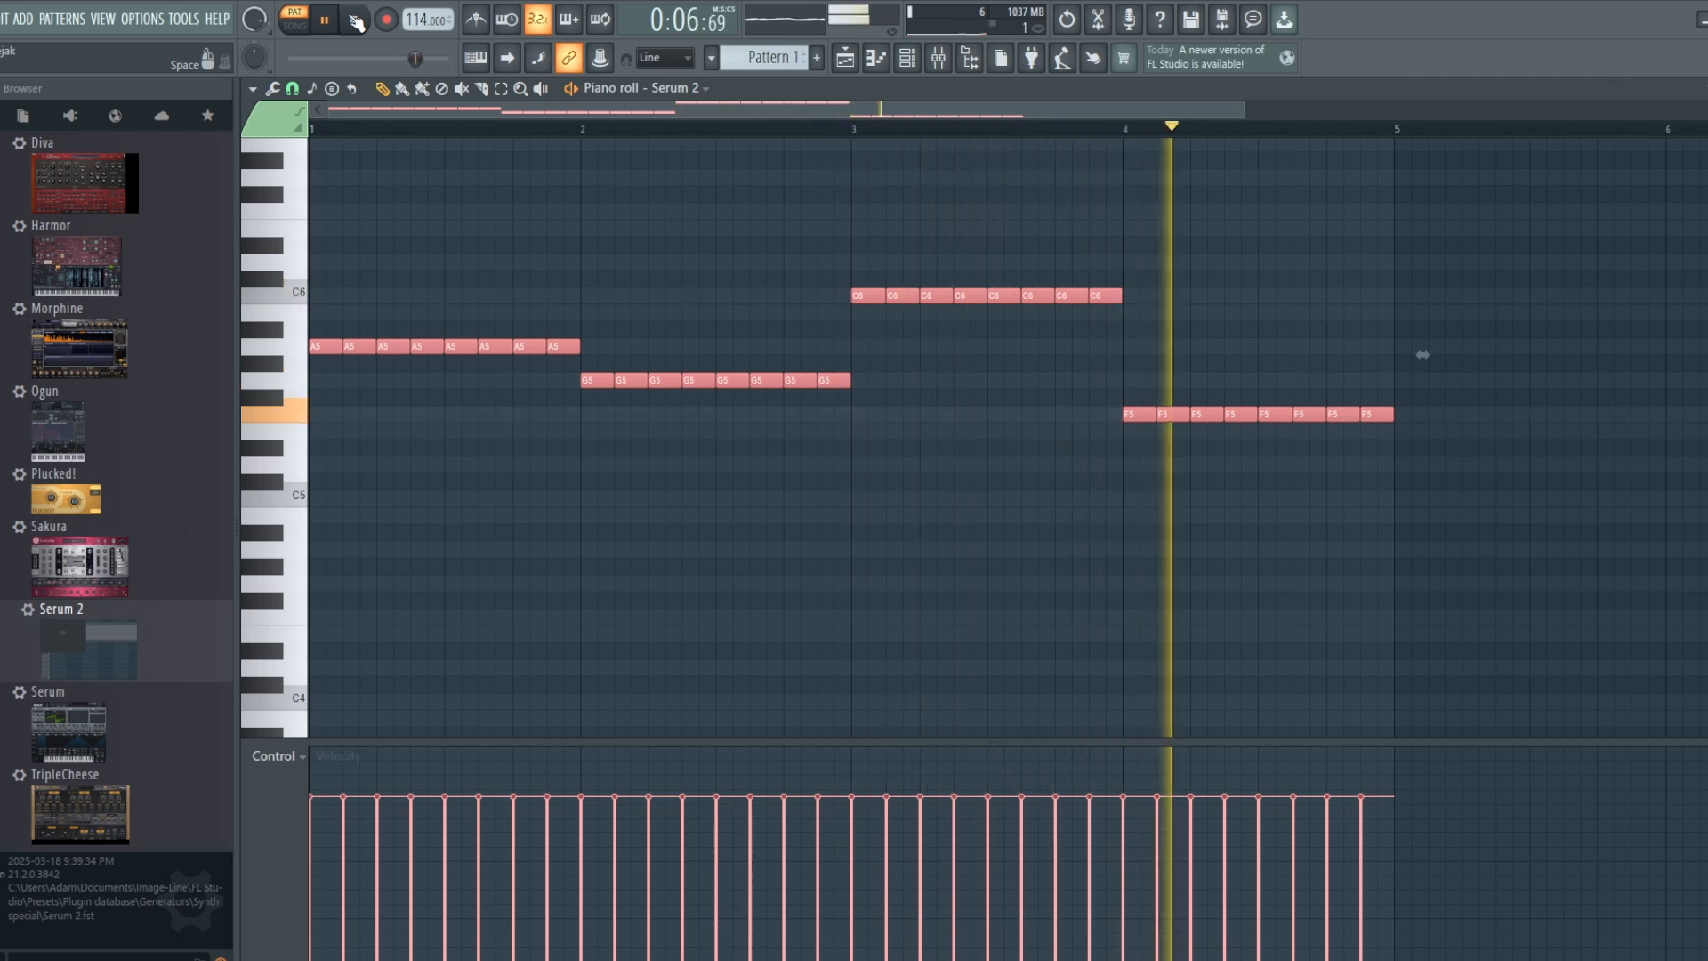
pyautogui.click(355, 20)
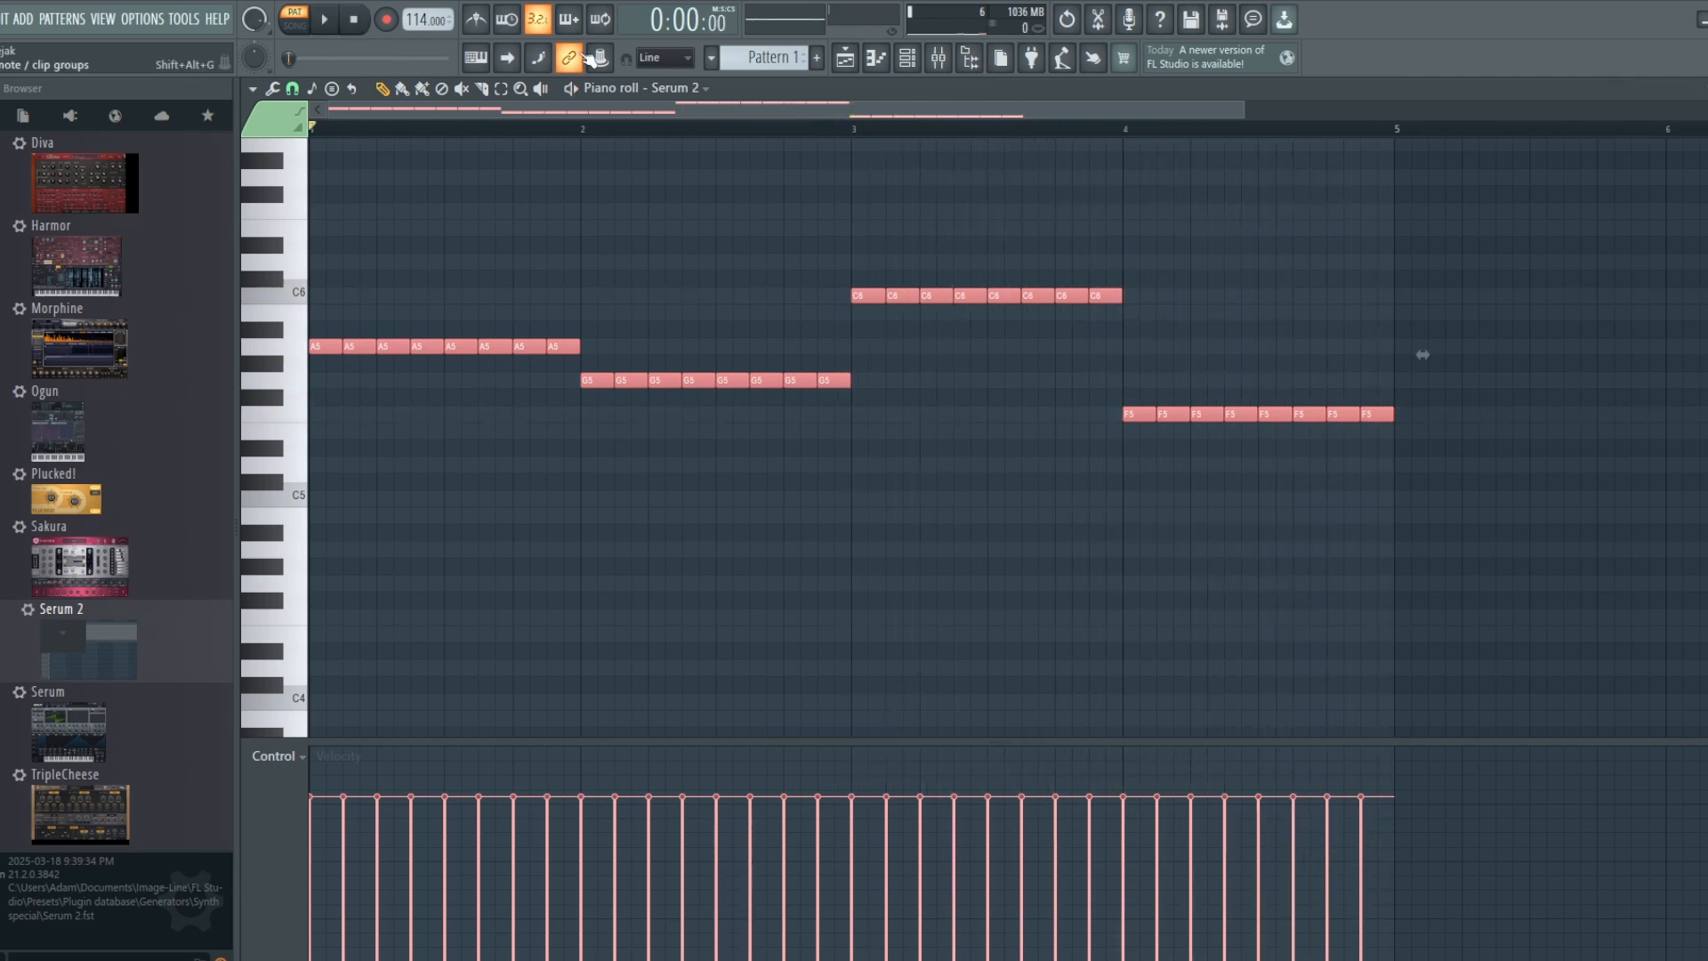
# Step: Place Pattern 1 on Track 1 of the playlist at bar 1 and duplicate it three times in a row
pyautogui.click(845, 59)
pyautogui.click(534, 167)
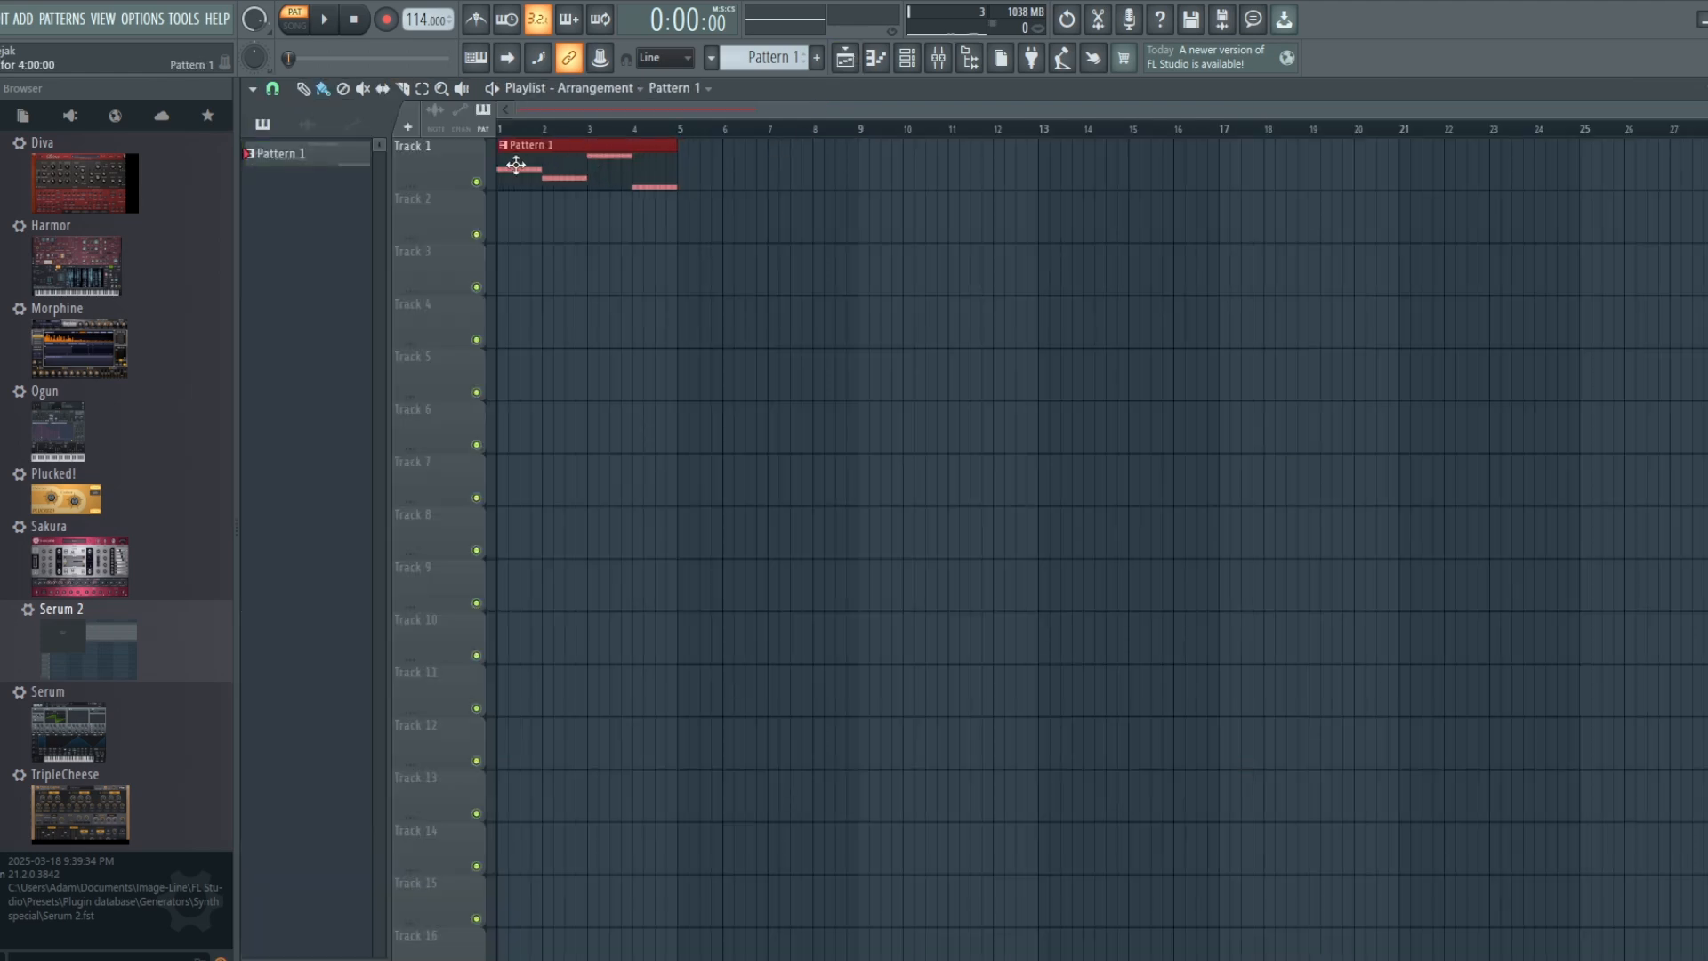
pyautogui.hotkey('ctrl', 'b')
pyautogui.hotkey('ctrl', 'b')
pyautogui.hotkey('ctrl', 'b')
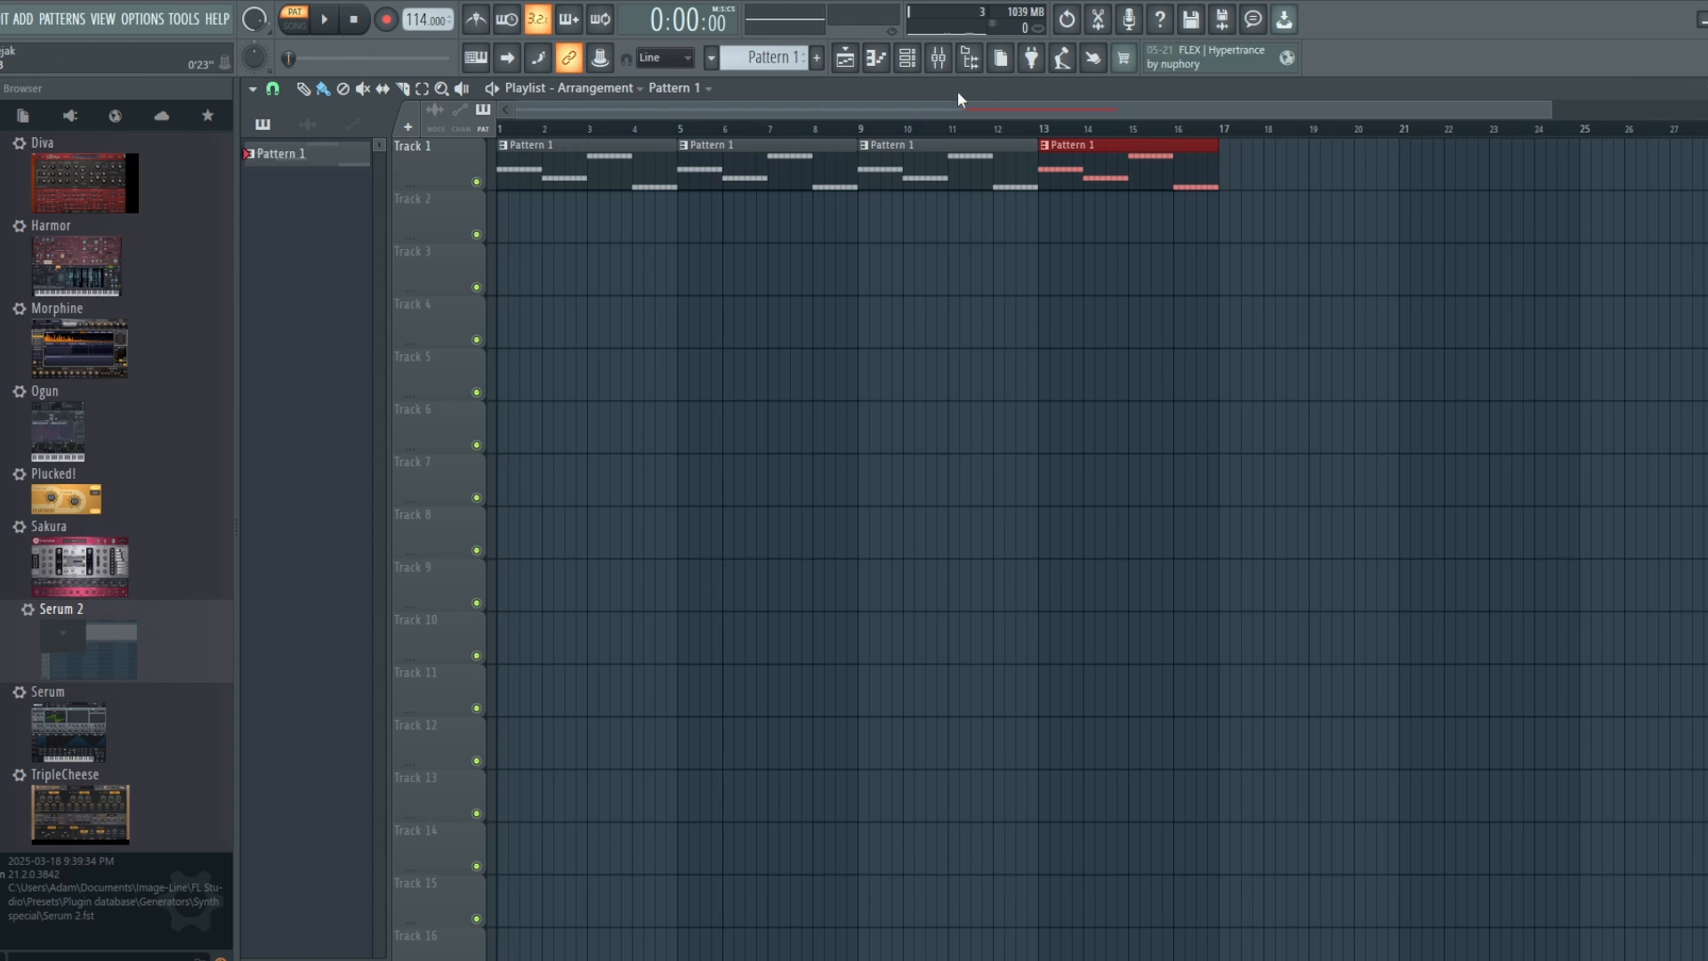
# Step: Open Serum 2 and load Kickstart 2 into effect slot 2 of its mixer track, Insert 5
pyautogui.click(910, 58)
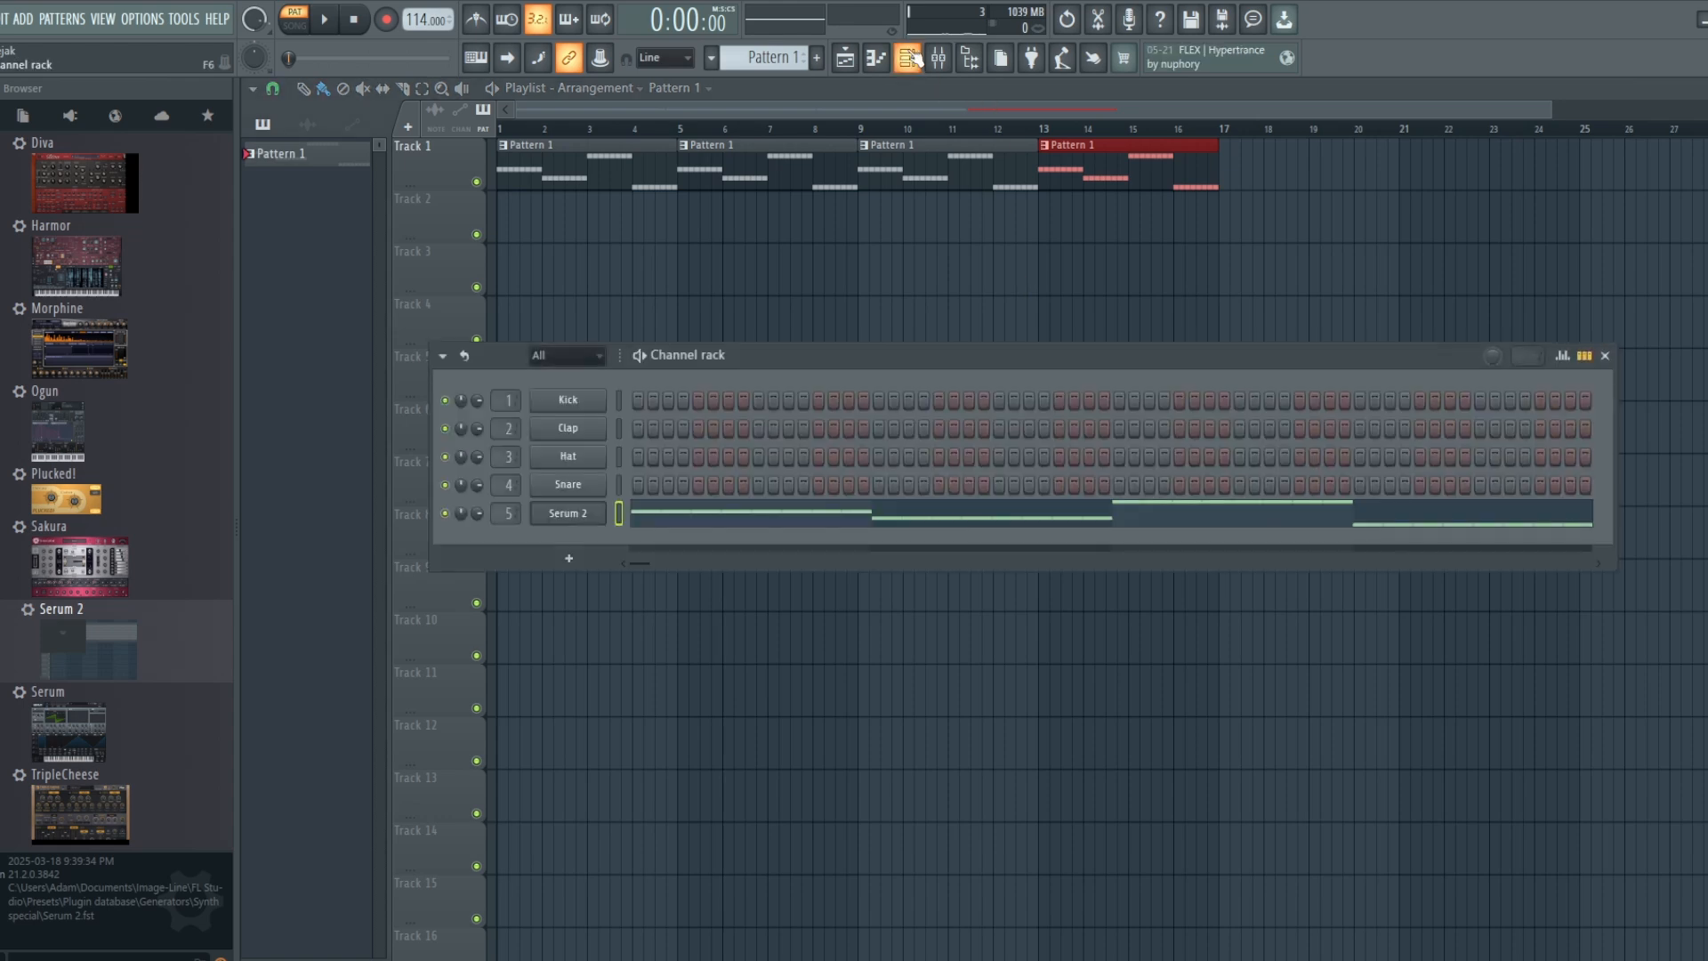
pyautogui.click(566, 514)
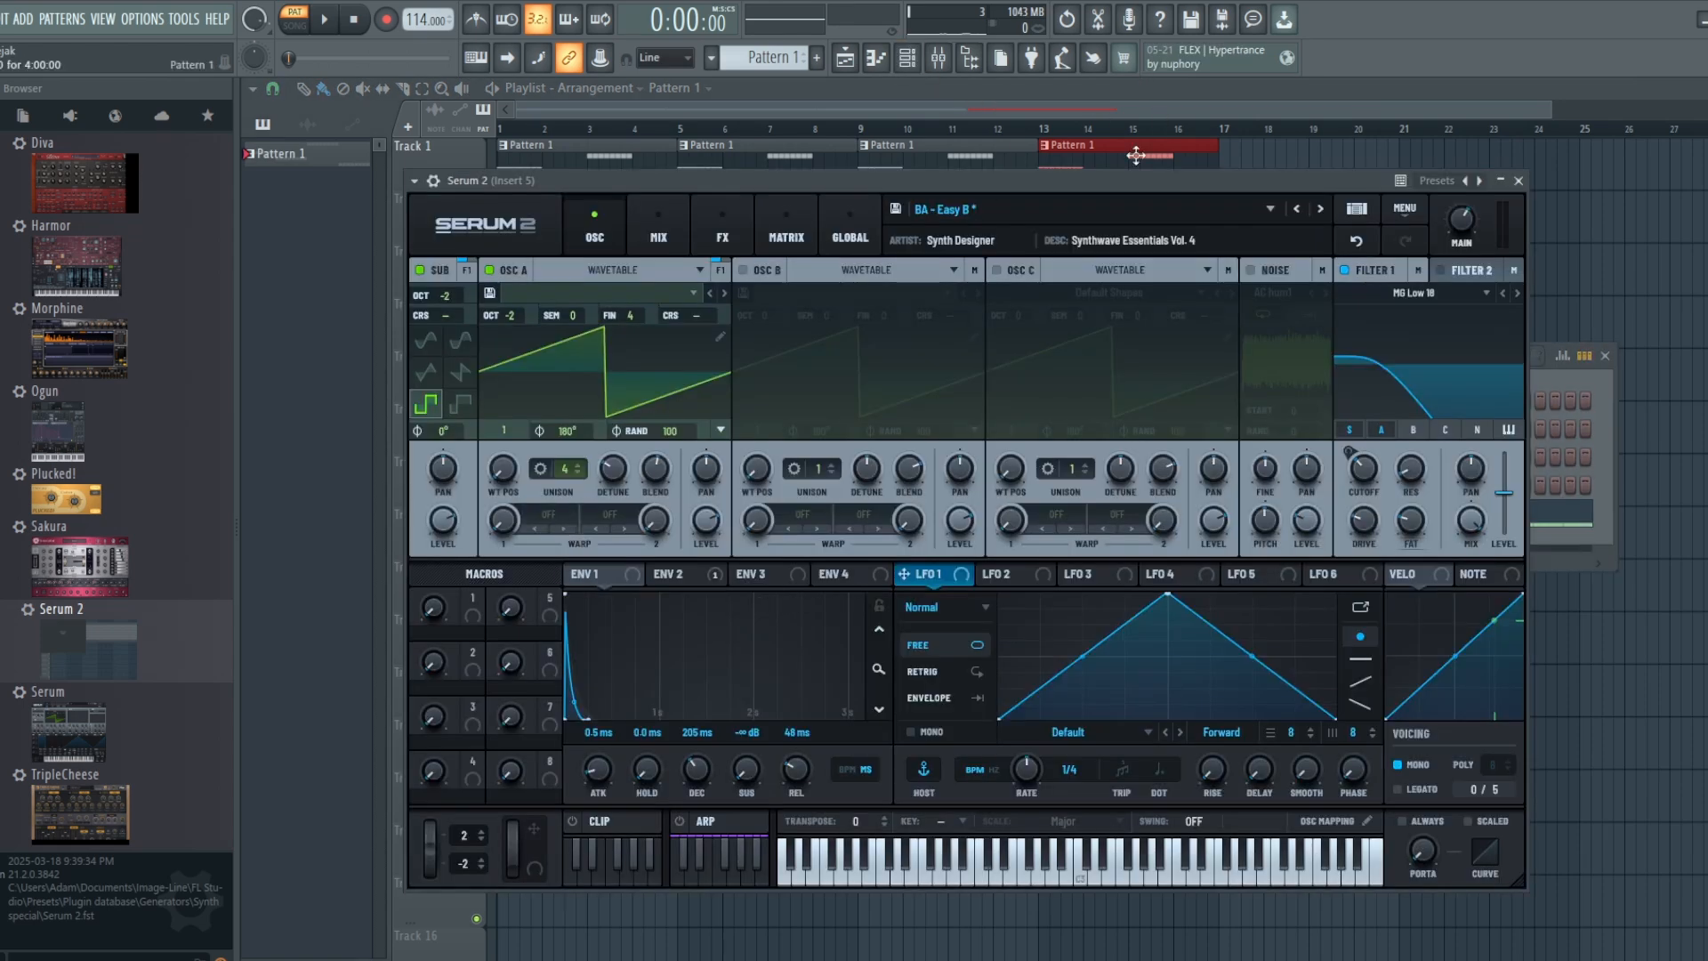
pyautogui.click(939, 61)
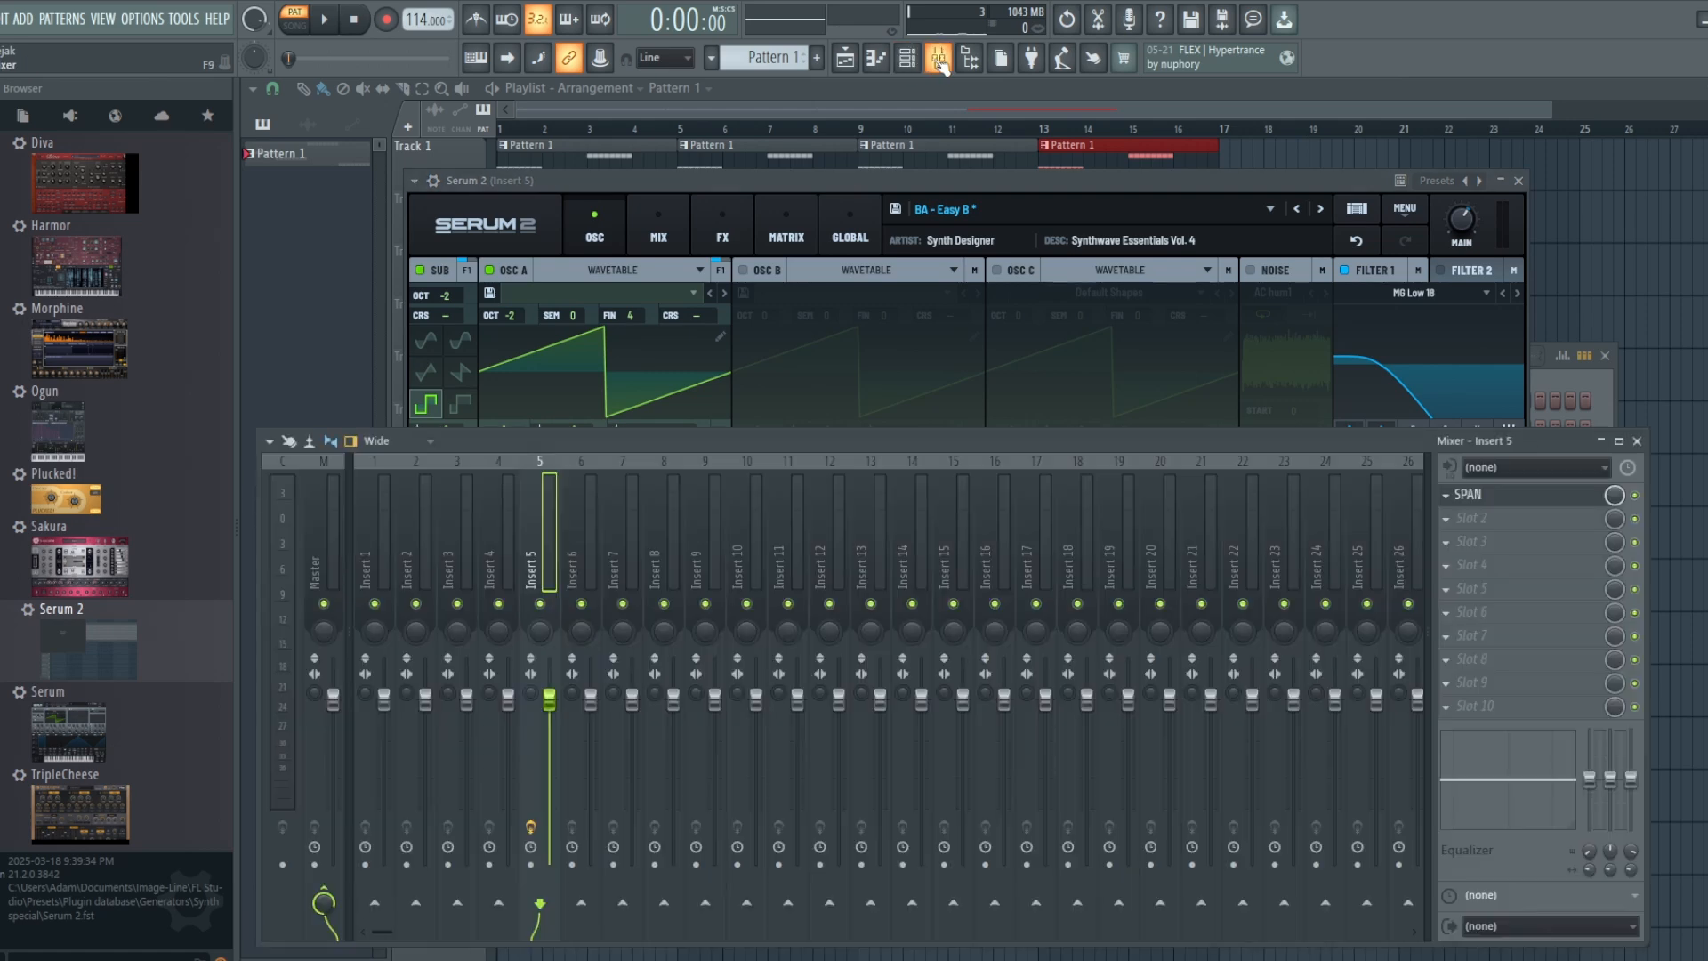
pyautogui.click(1452, 522)
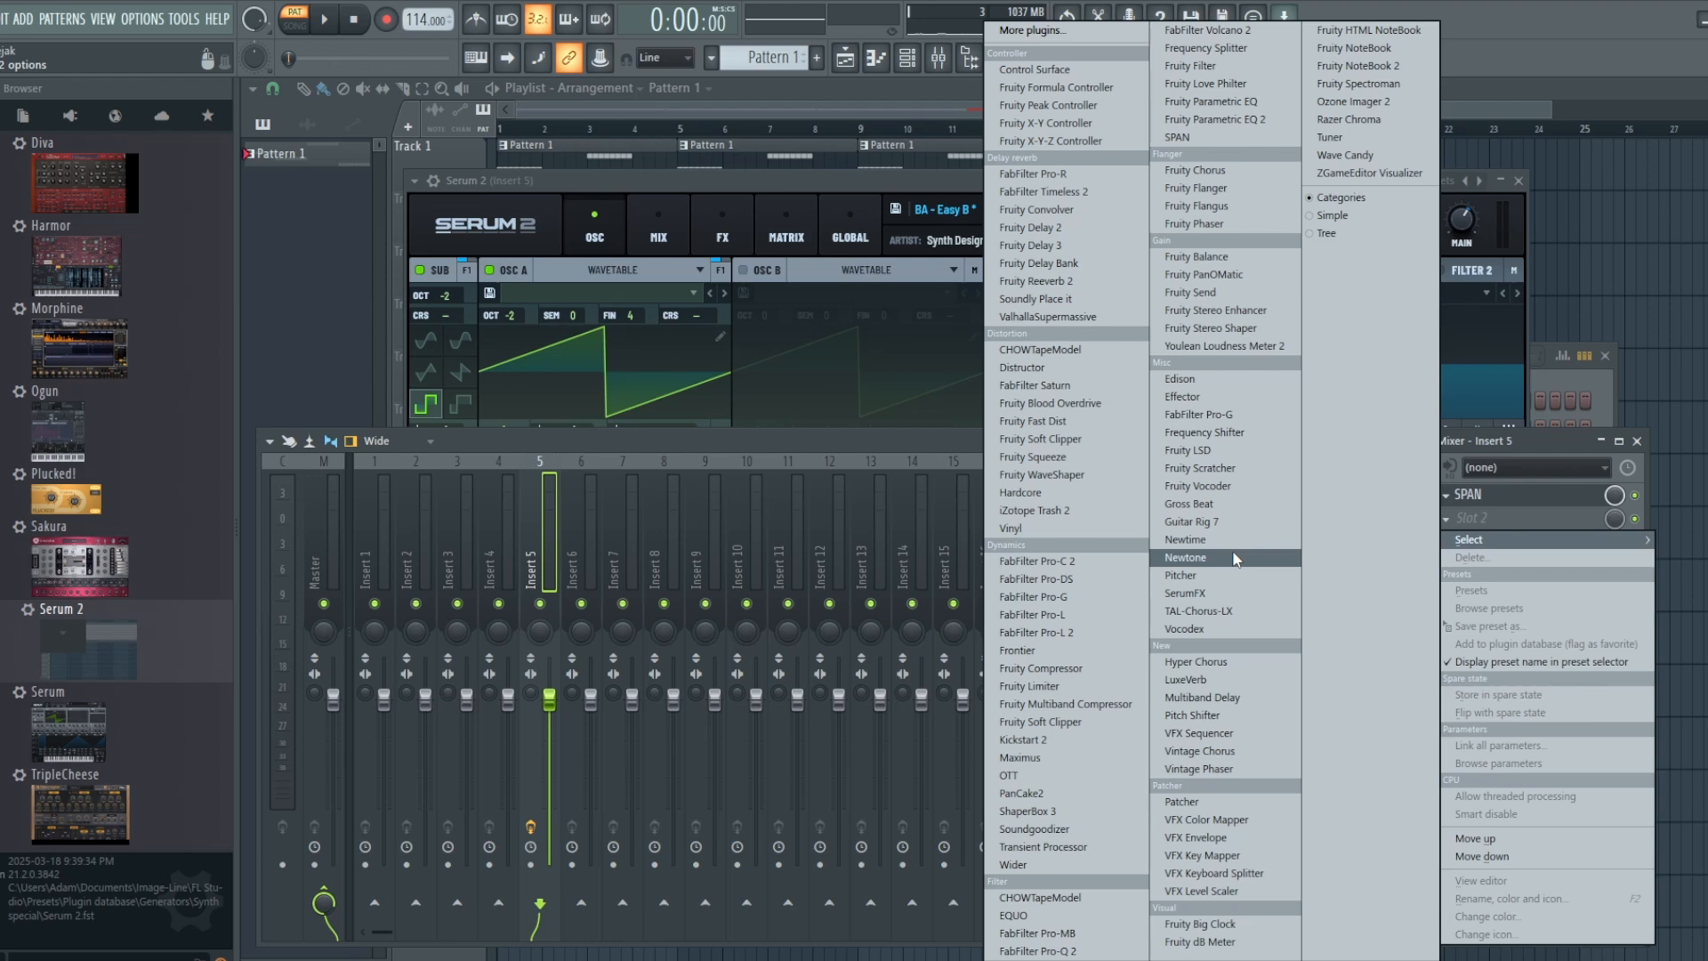
pyautogui.click(1064, 740)
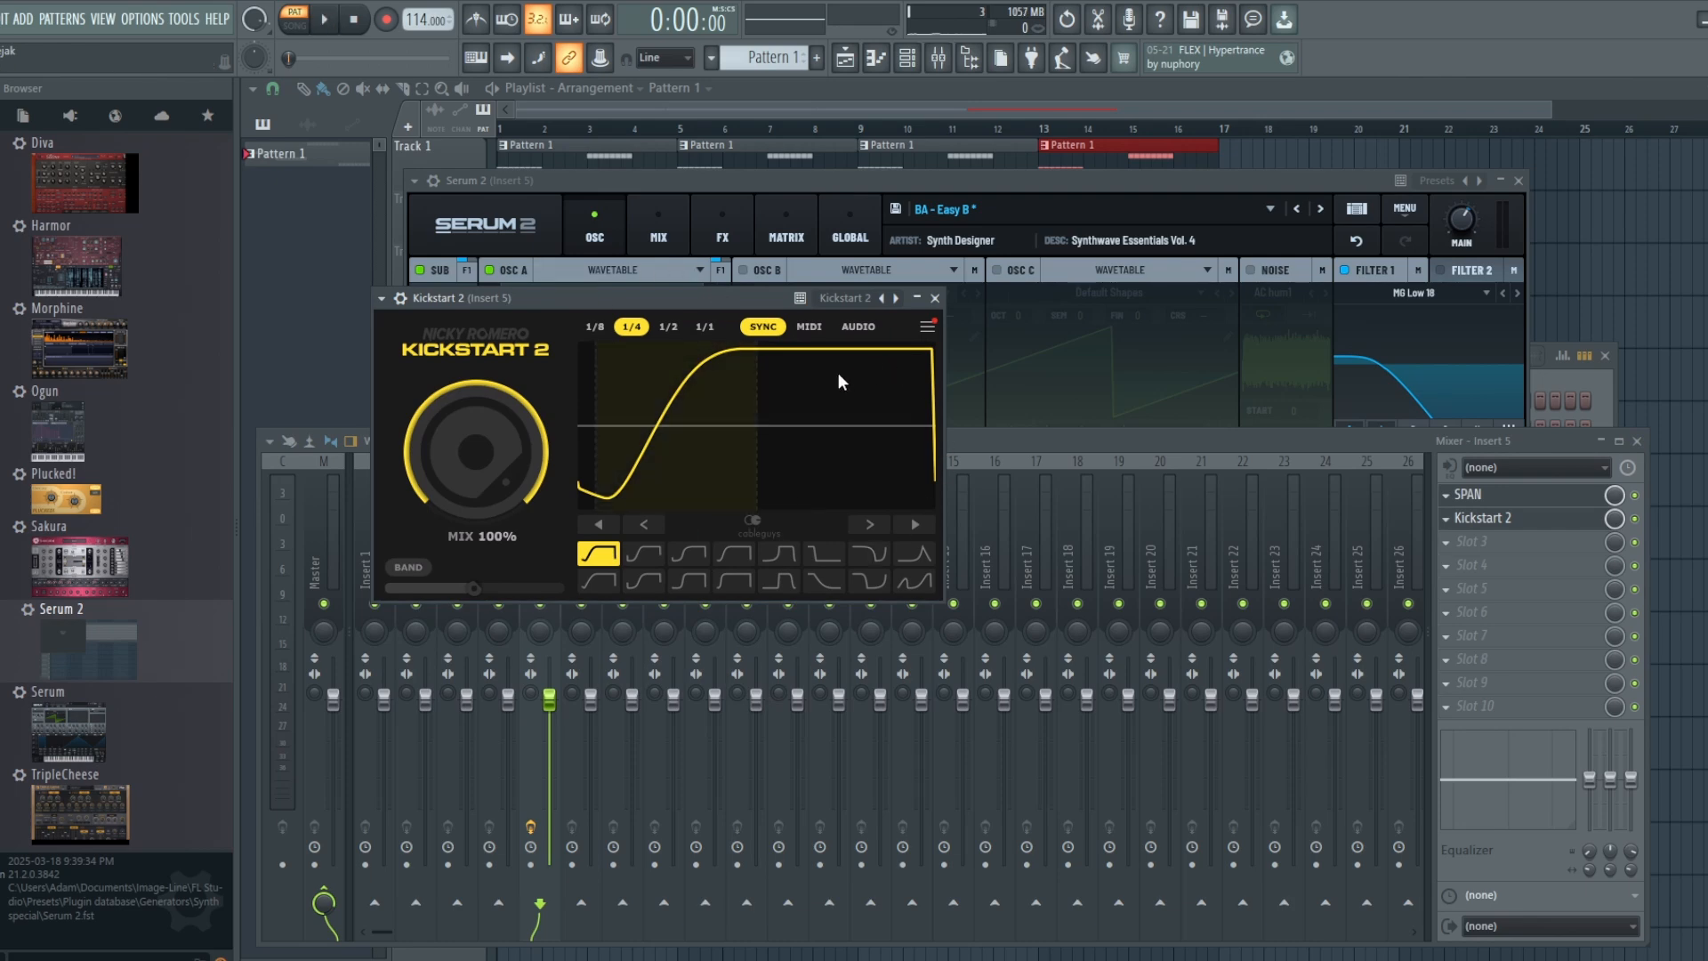
# Step: Set Kickstart 2's mix to 88% while auditioning the sidechain on Pattern 1, and close the plugin
pyautogui.click(331, 18)
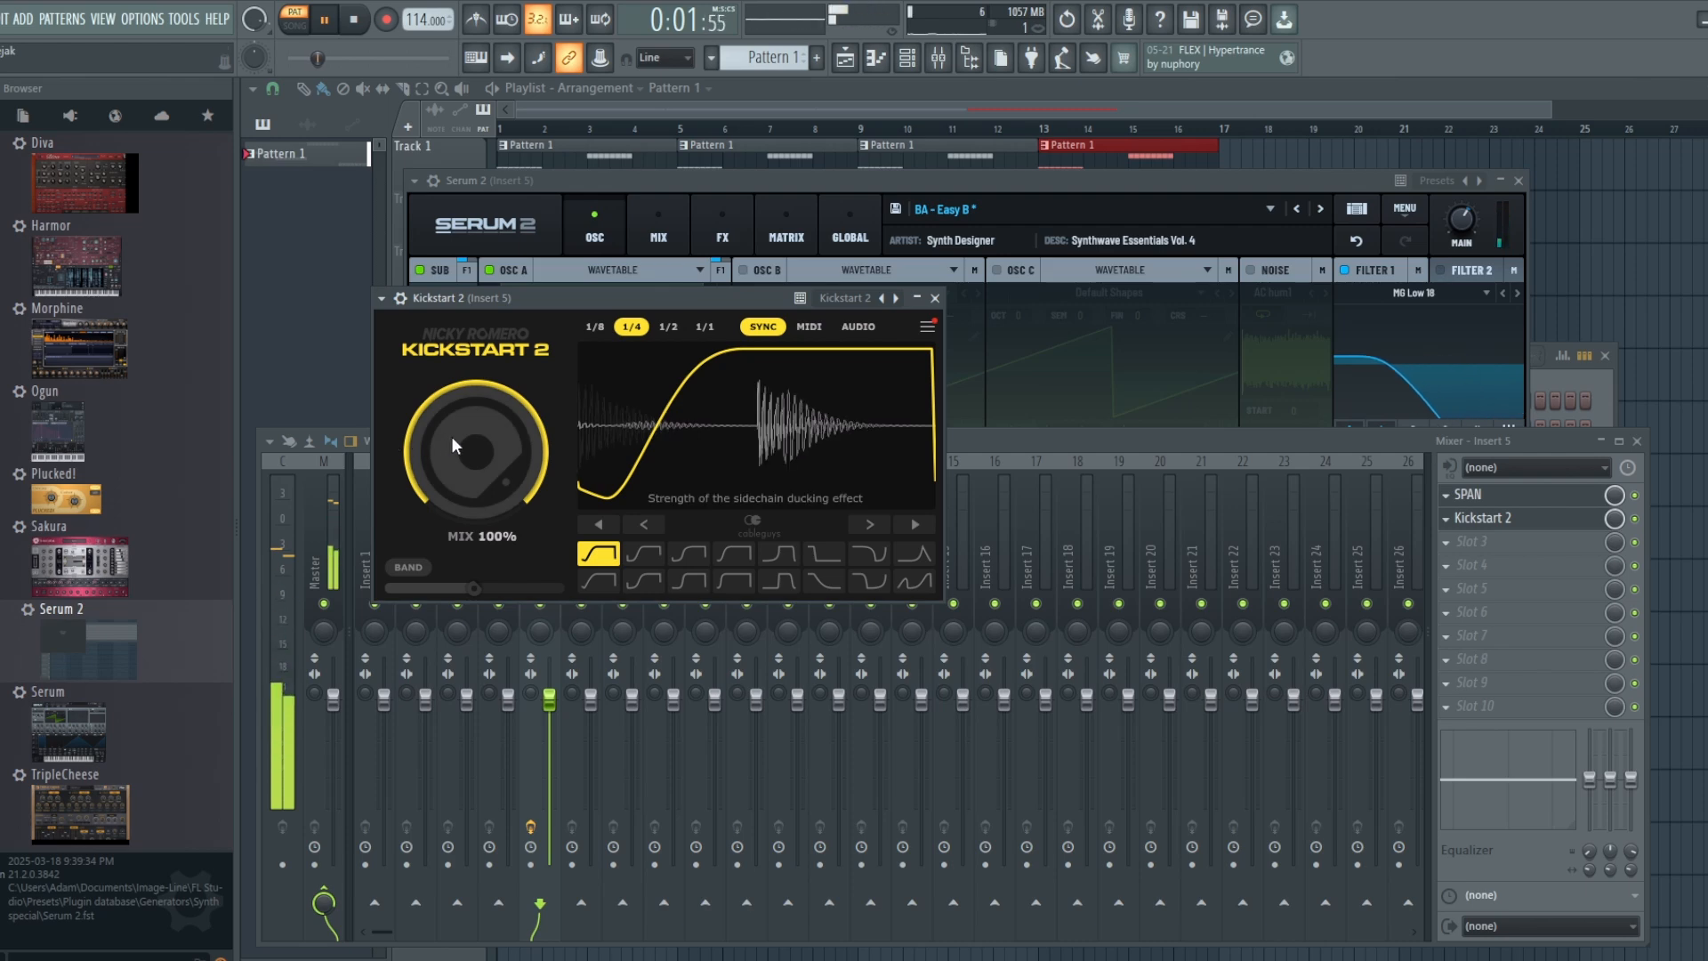
pyautogui.moveTo(453, 444)
pyautogui.mouseDown()
pyautogui.moveTo(453, 464)
pyautogui.moveTo(451, 443)
pyautogui.mouseUp()
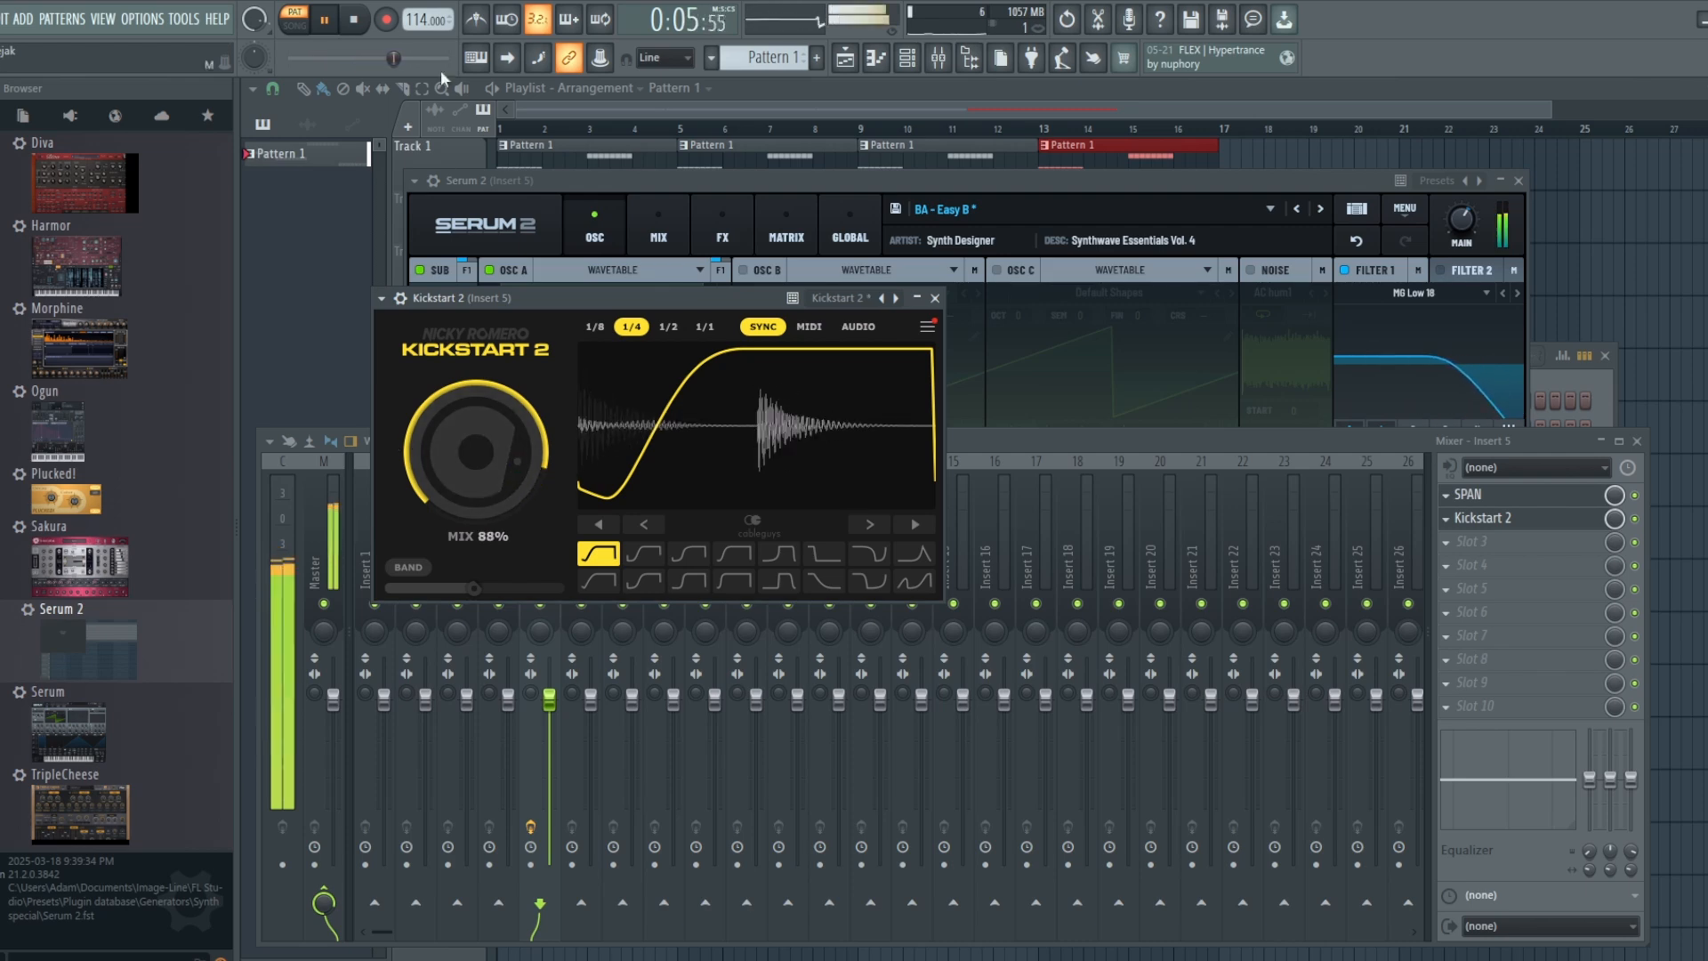
pyautogui.click(1642, 529)
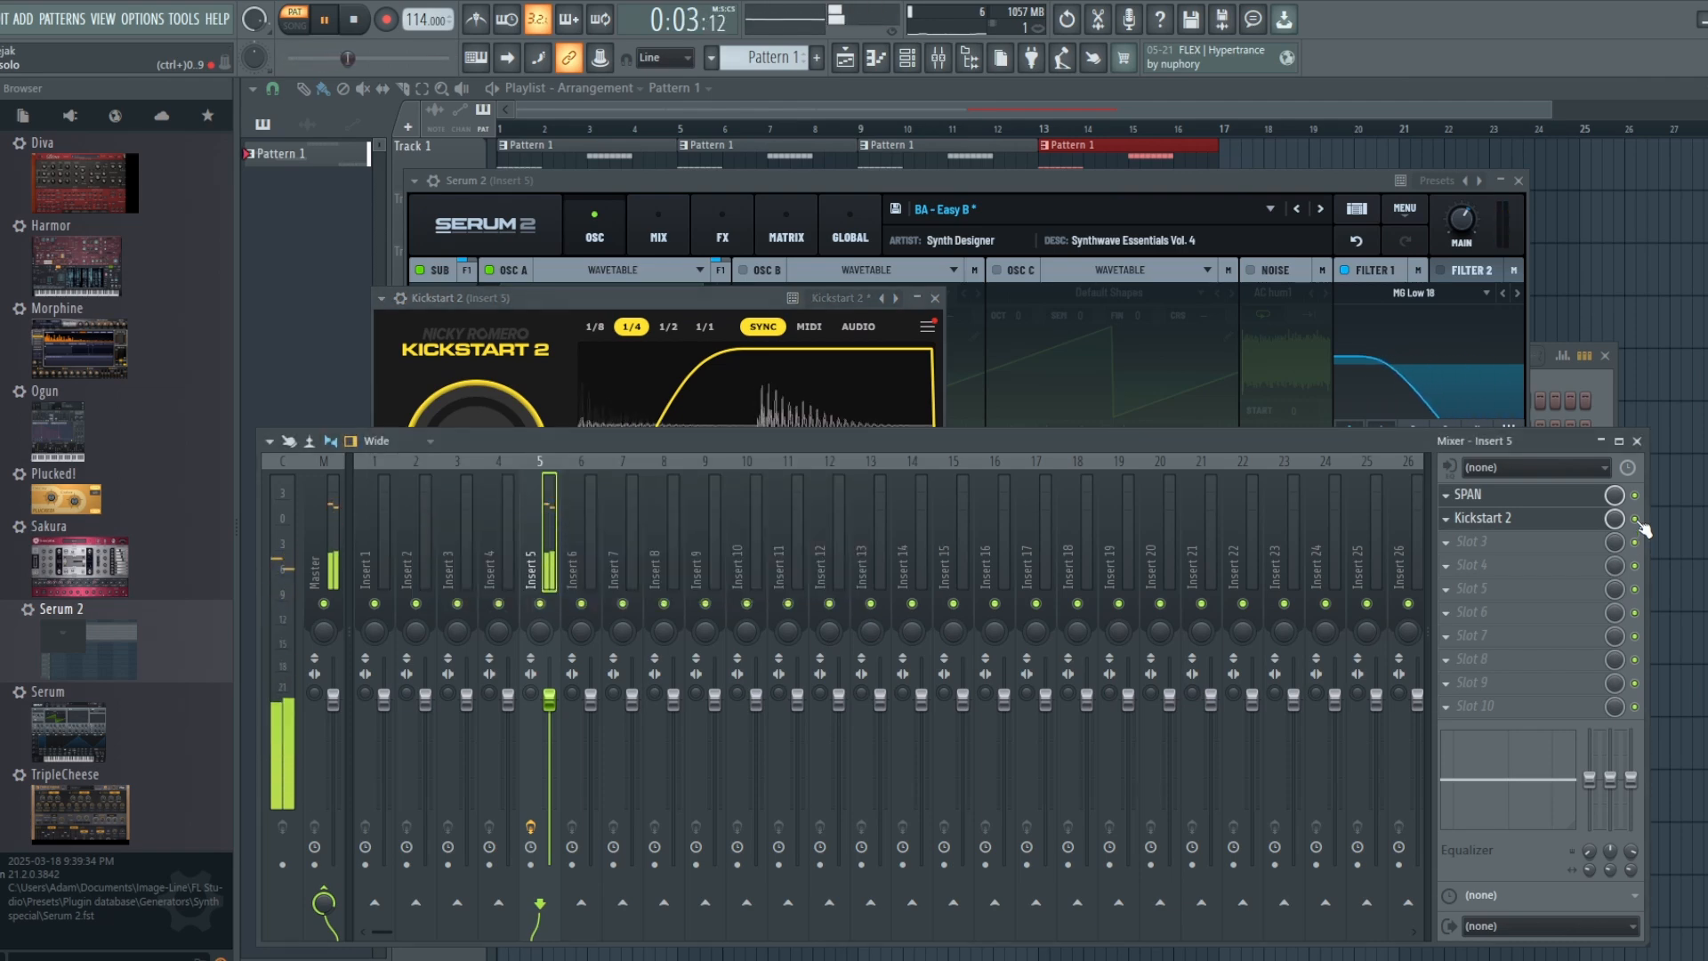
pyautogui.click(355, 22)
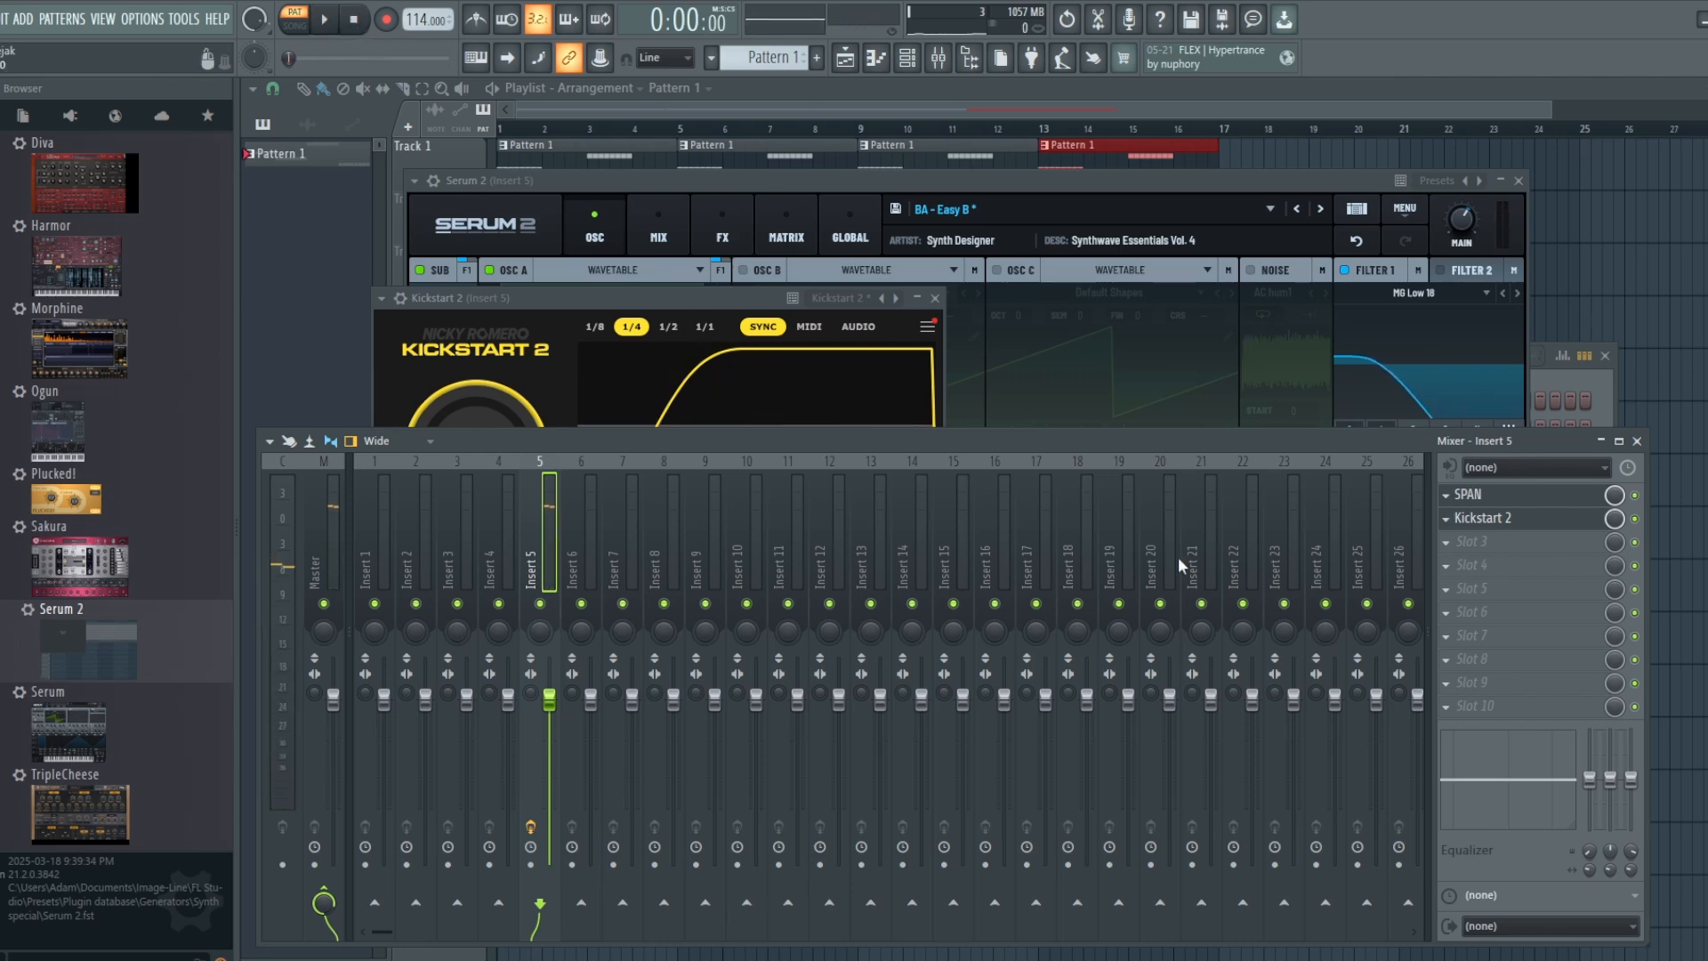
pyautogui.click(676, 294)
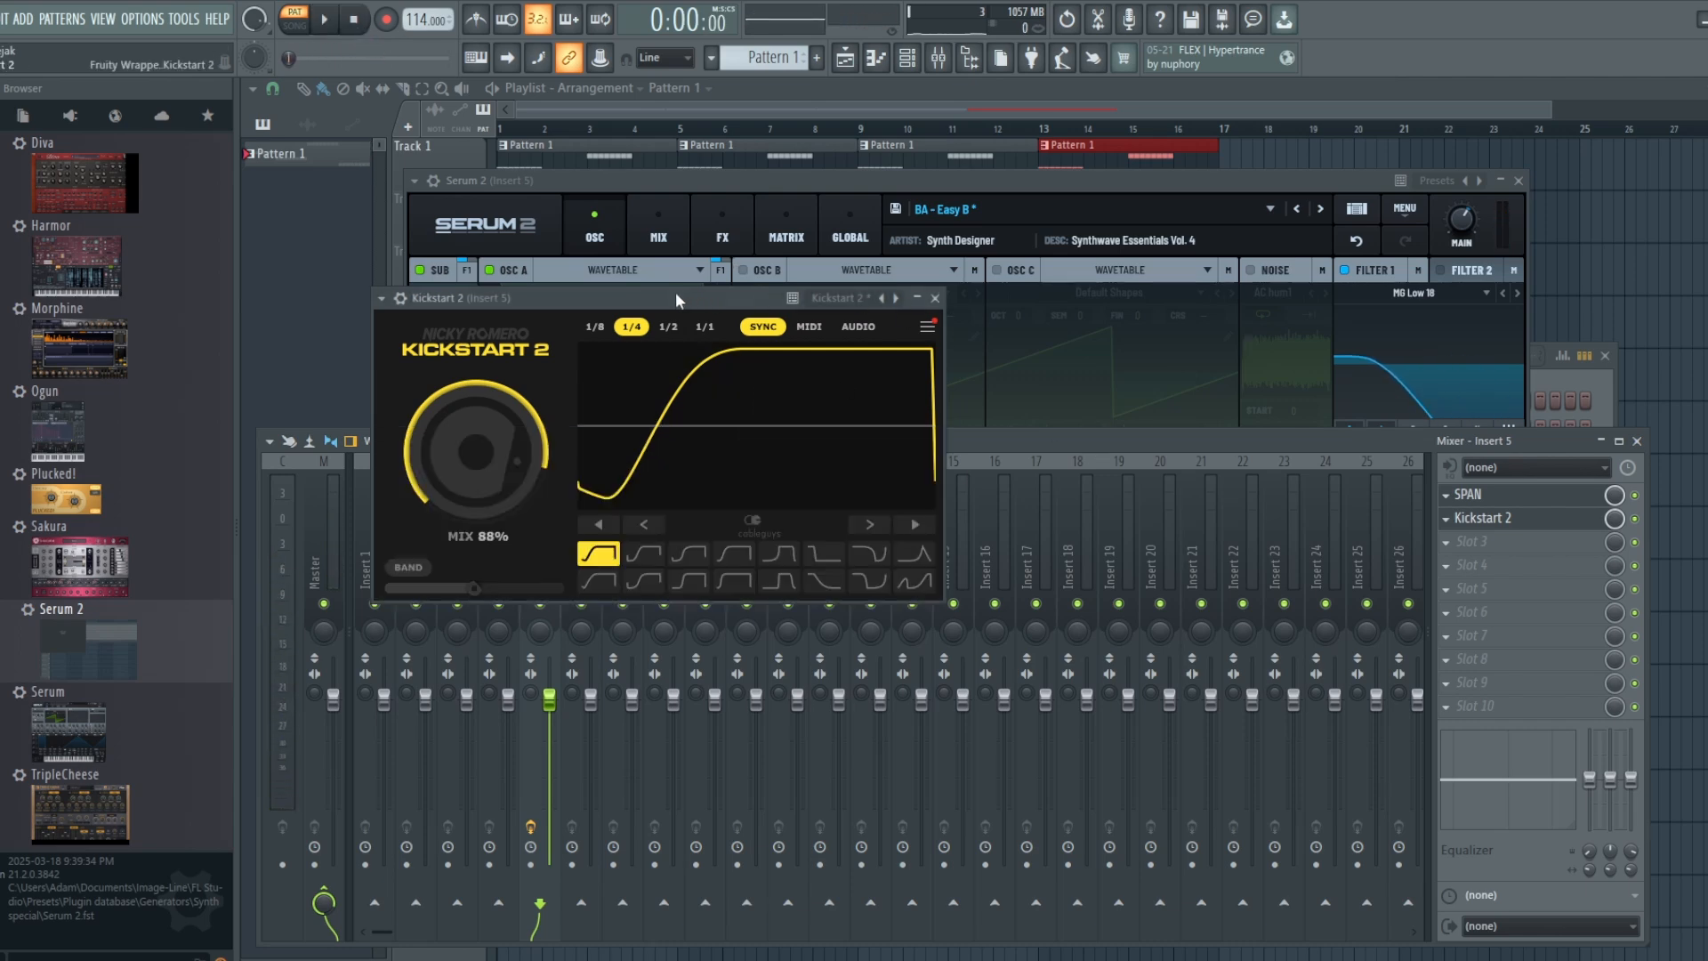
pyautogui.click(935, 298)
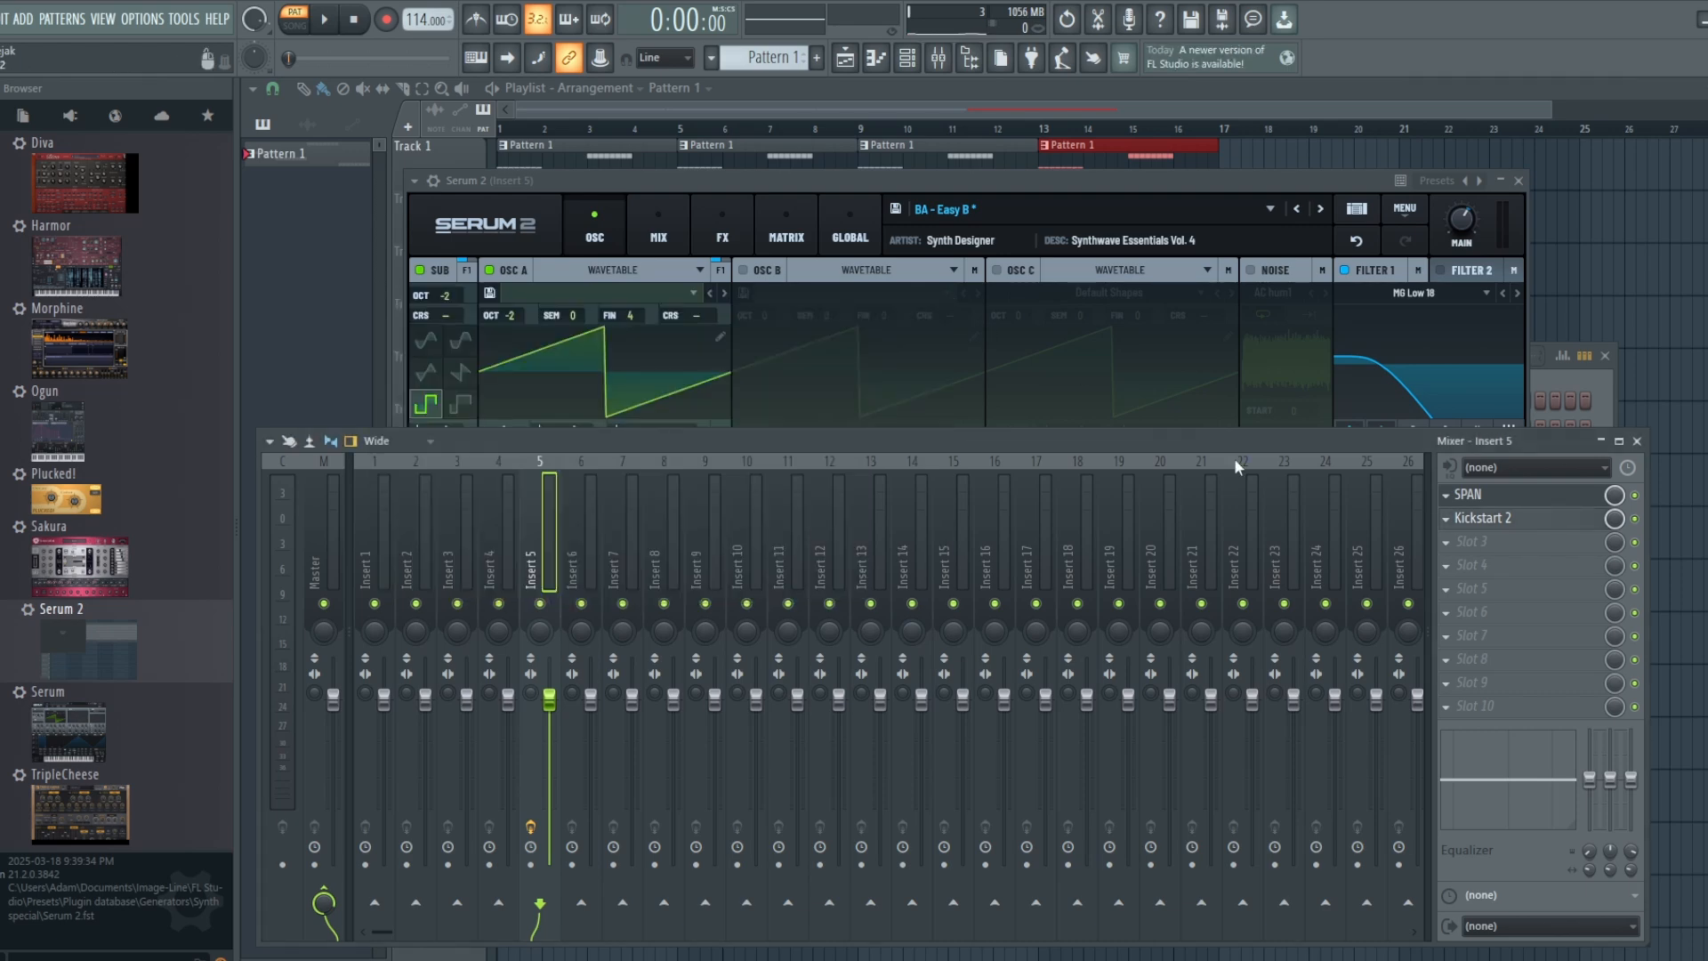
# Step: Inspect Envelope 2 in Serum 2, adjust the Filter 1 cutoff and audition the pattern
pyautogui.click(1102, 178)
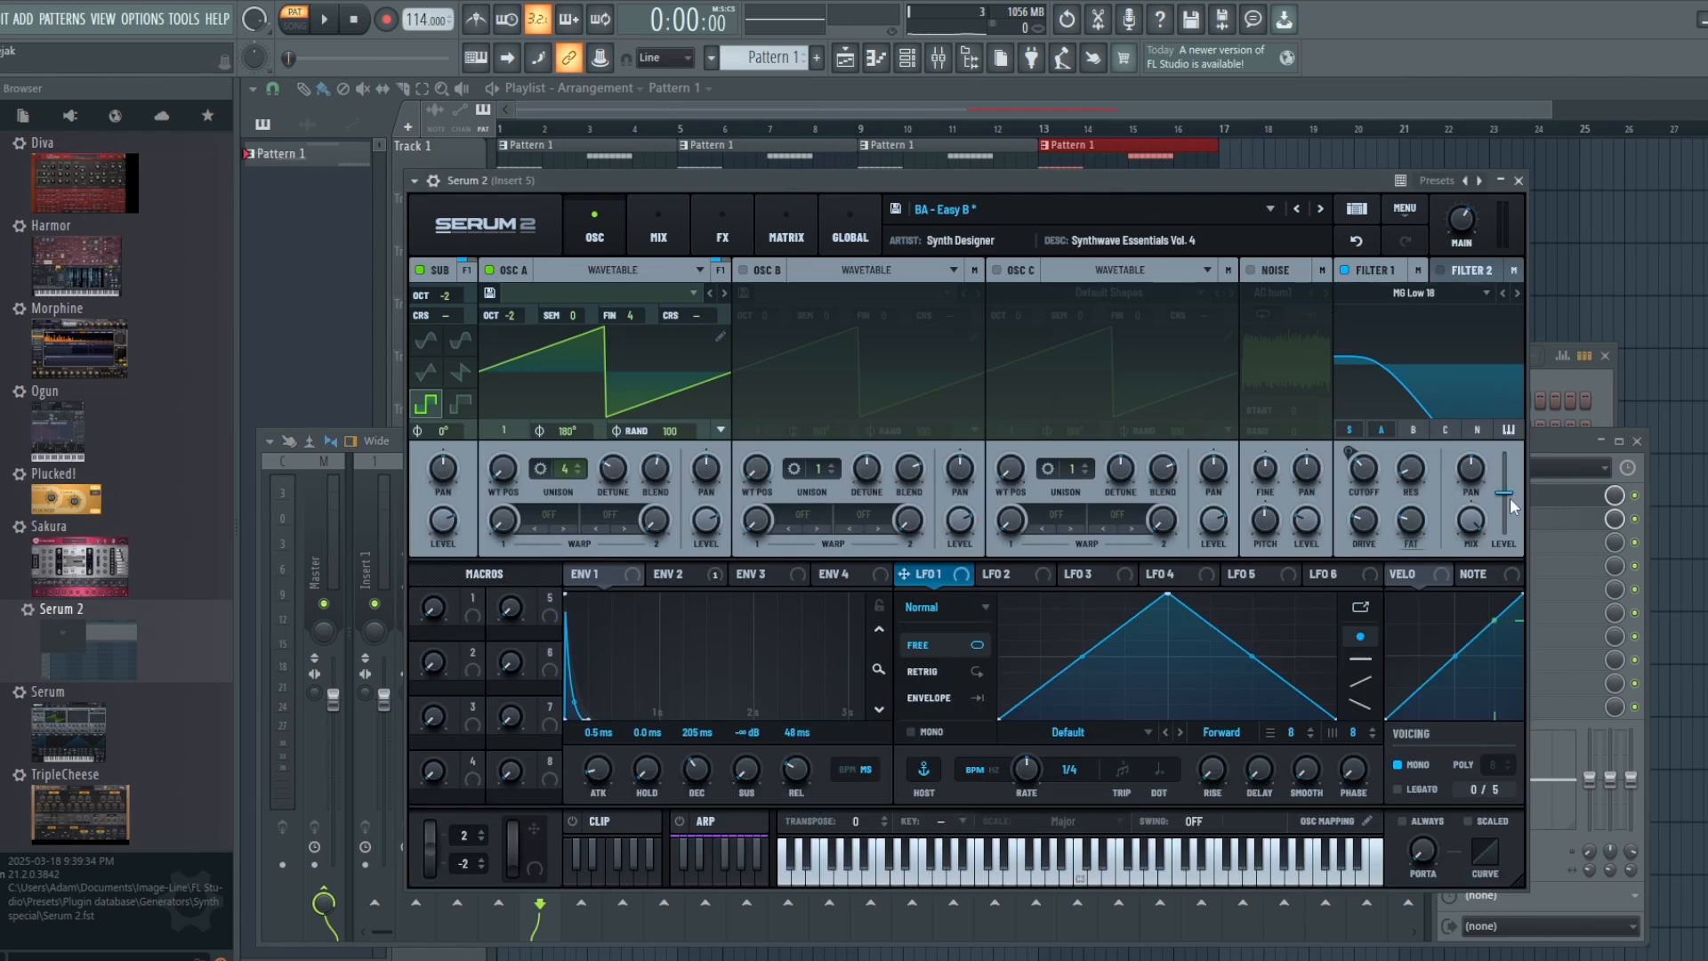
pyautogui.click(691, 575)
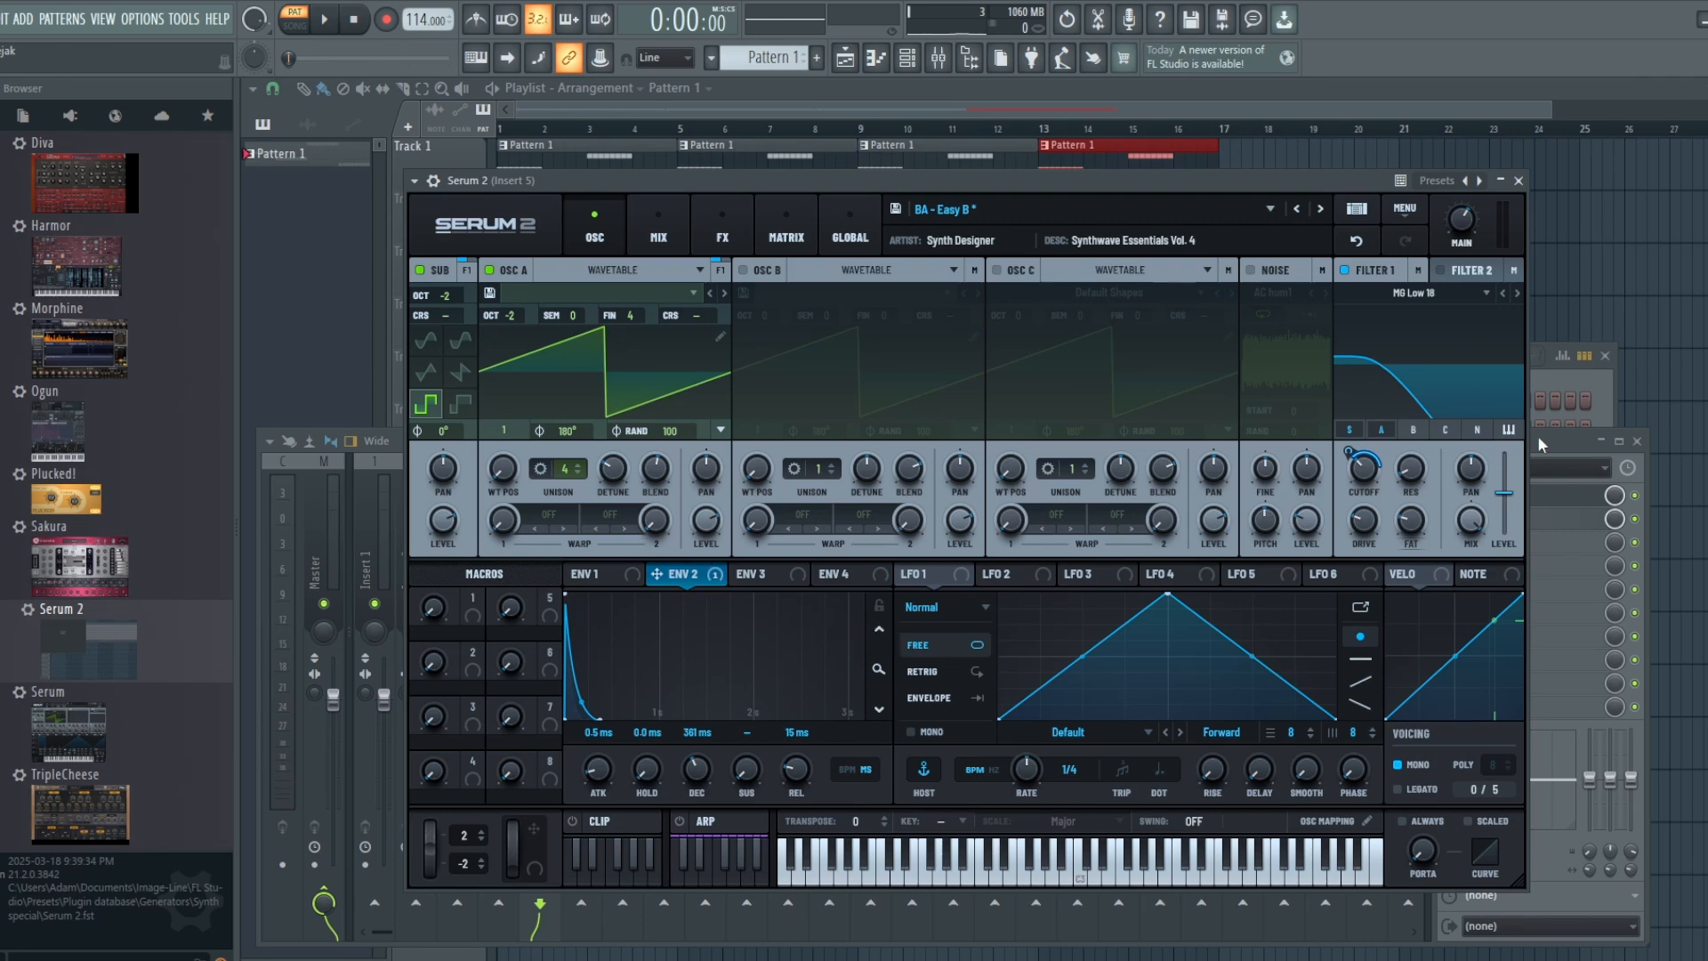
pyautogui.moveTo(1364, 469); pyautogui.dragTo(1368, 515)
pyautogui.click(324, 19)
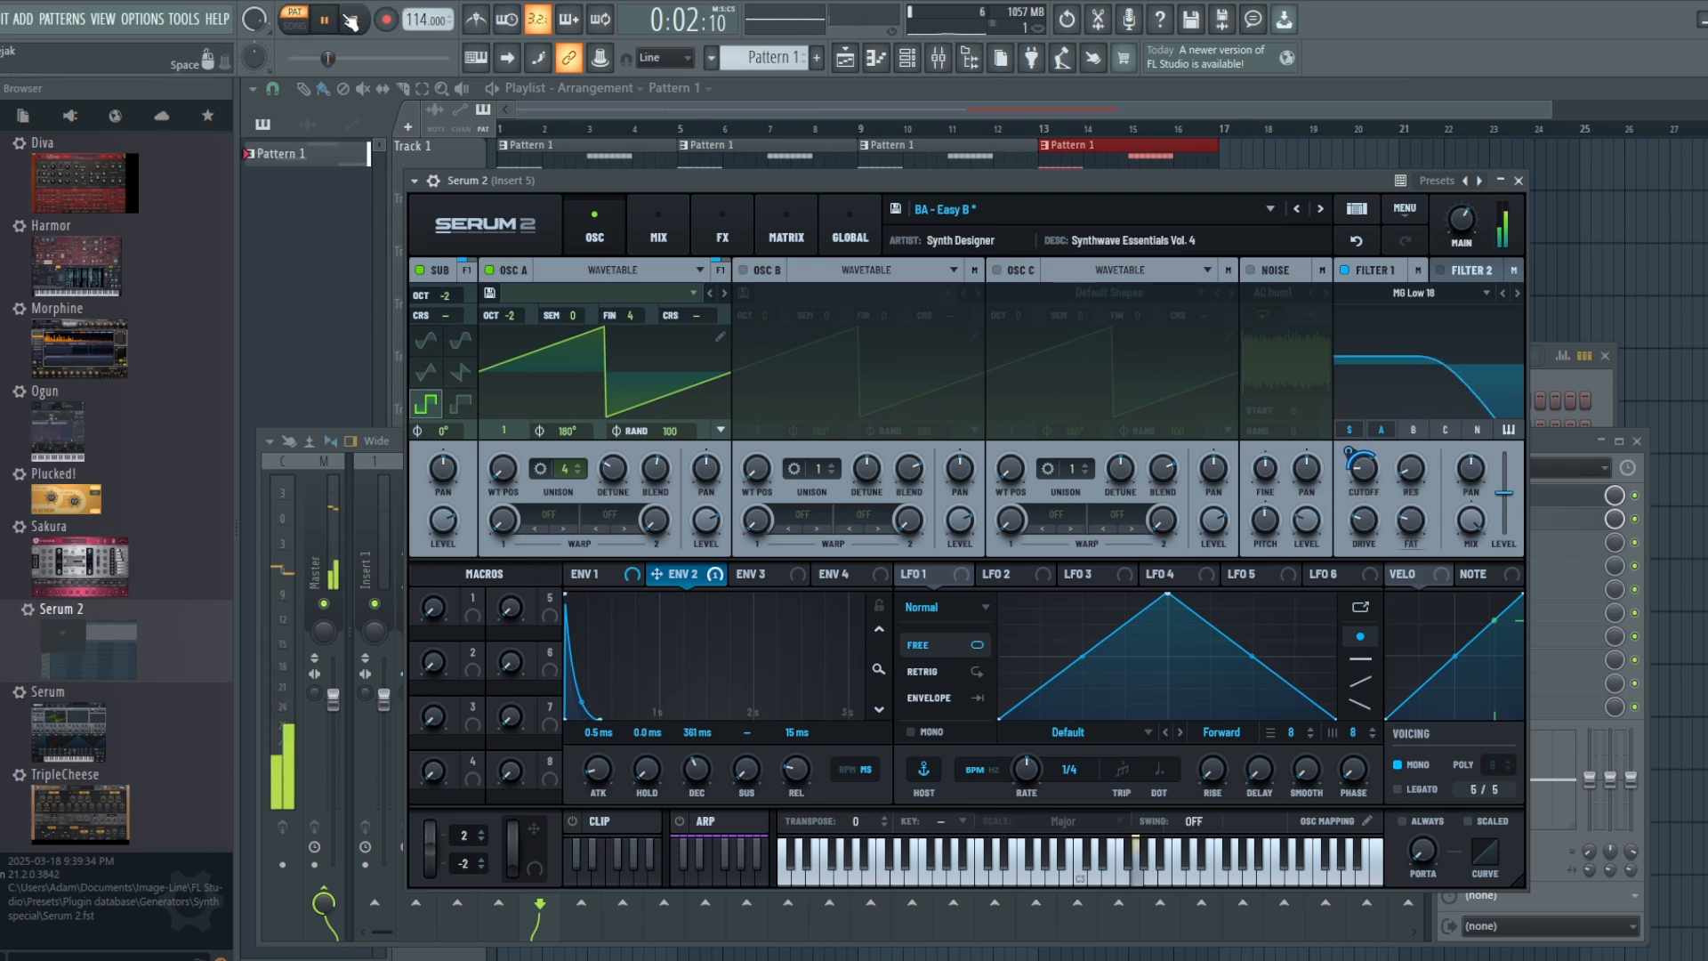
pyautogui.click(352, 20)
# Step: Close all windows over the playlist and create an automation clip for the last tweaked parameter, Serum 2's Filter 1 Freq
pyautogui.press('F12')
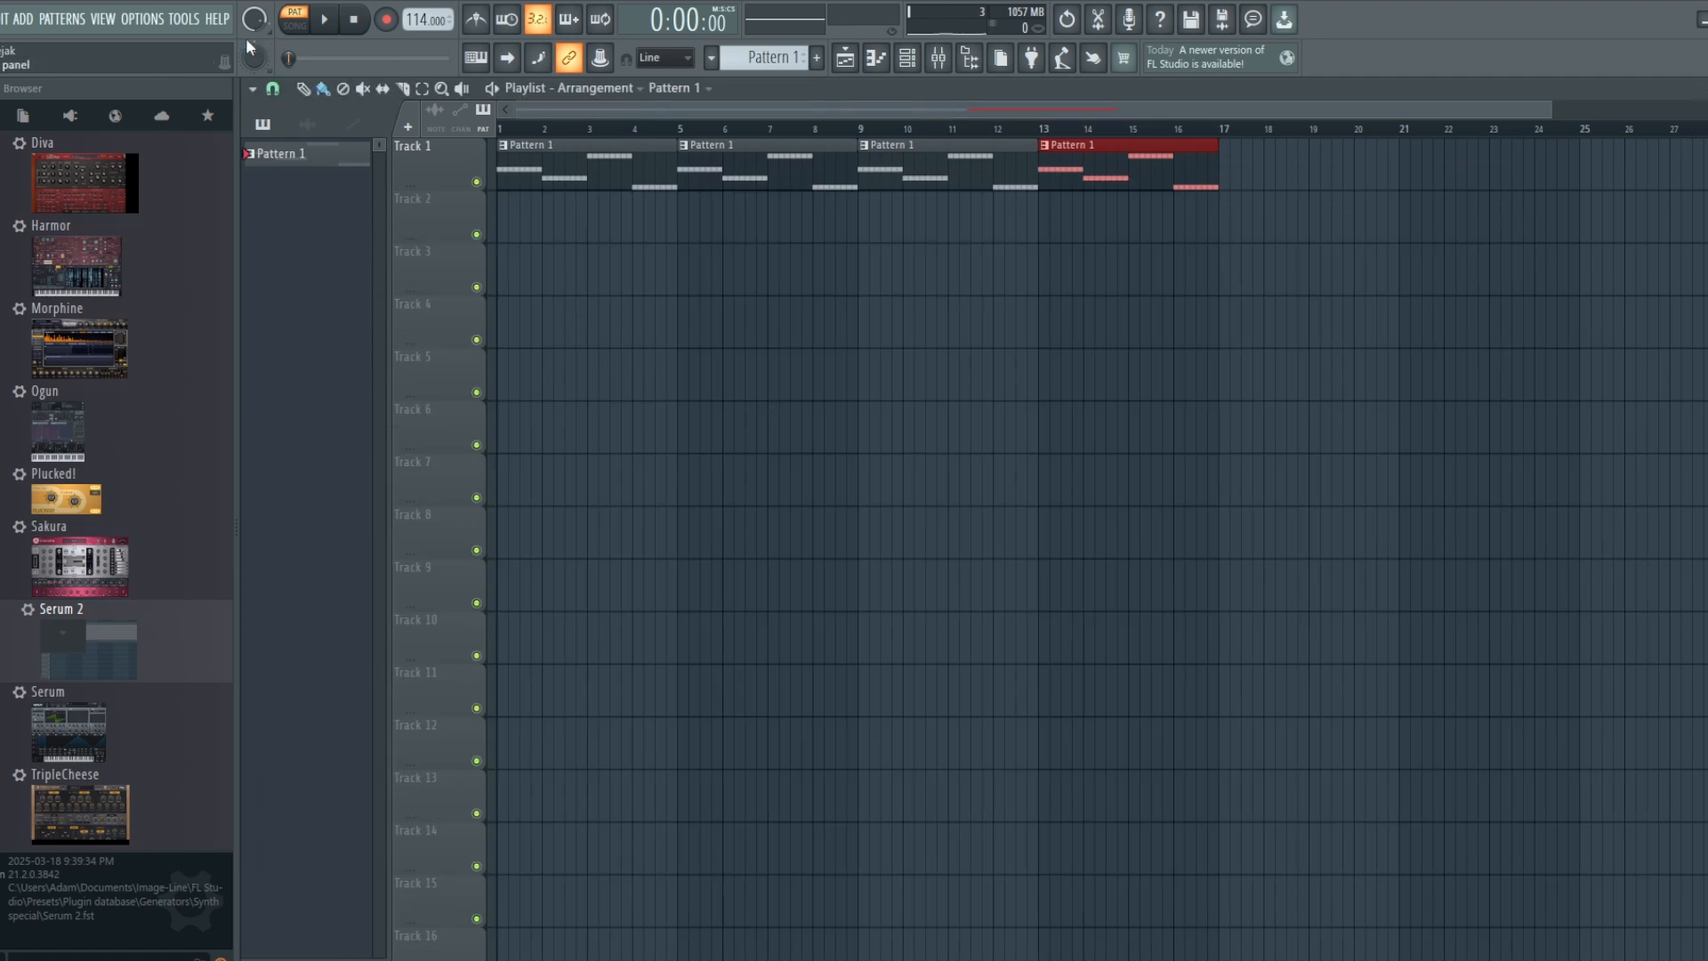
pyautogui.click(184, 20)
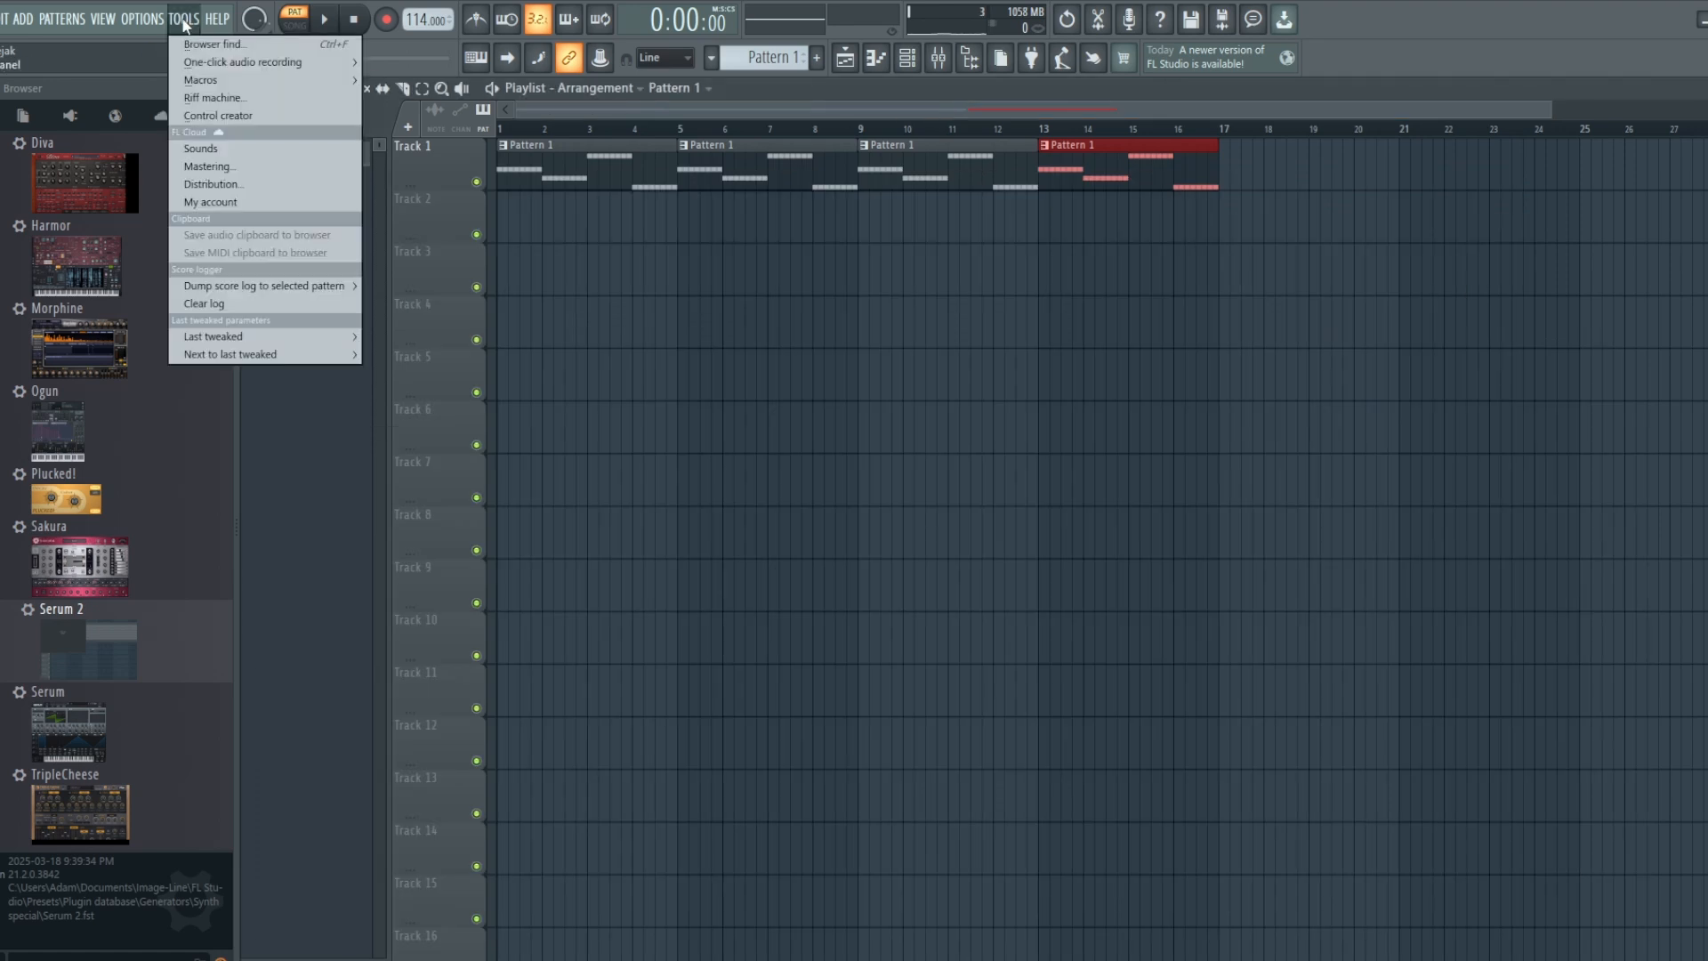
pyautogui.moveTo(214, 338)
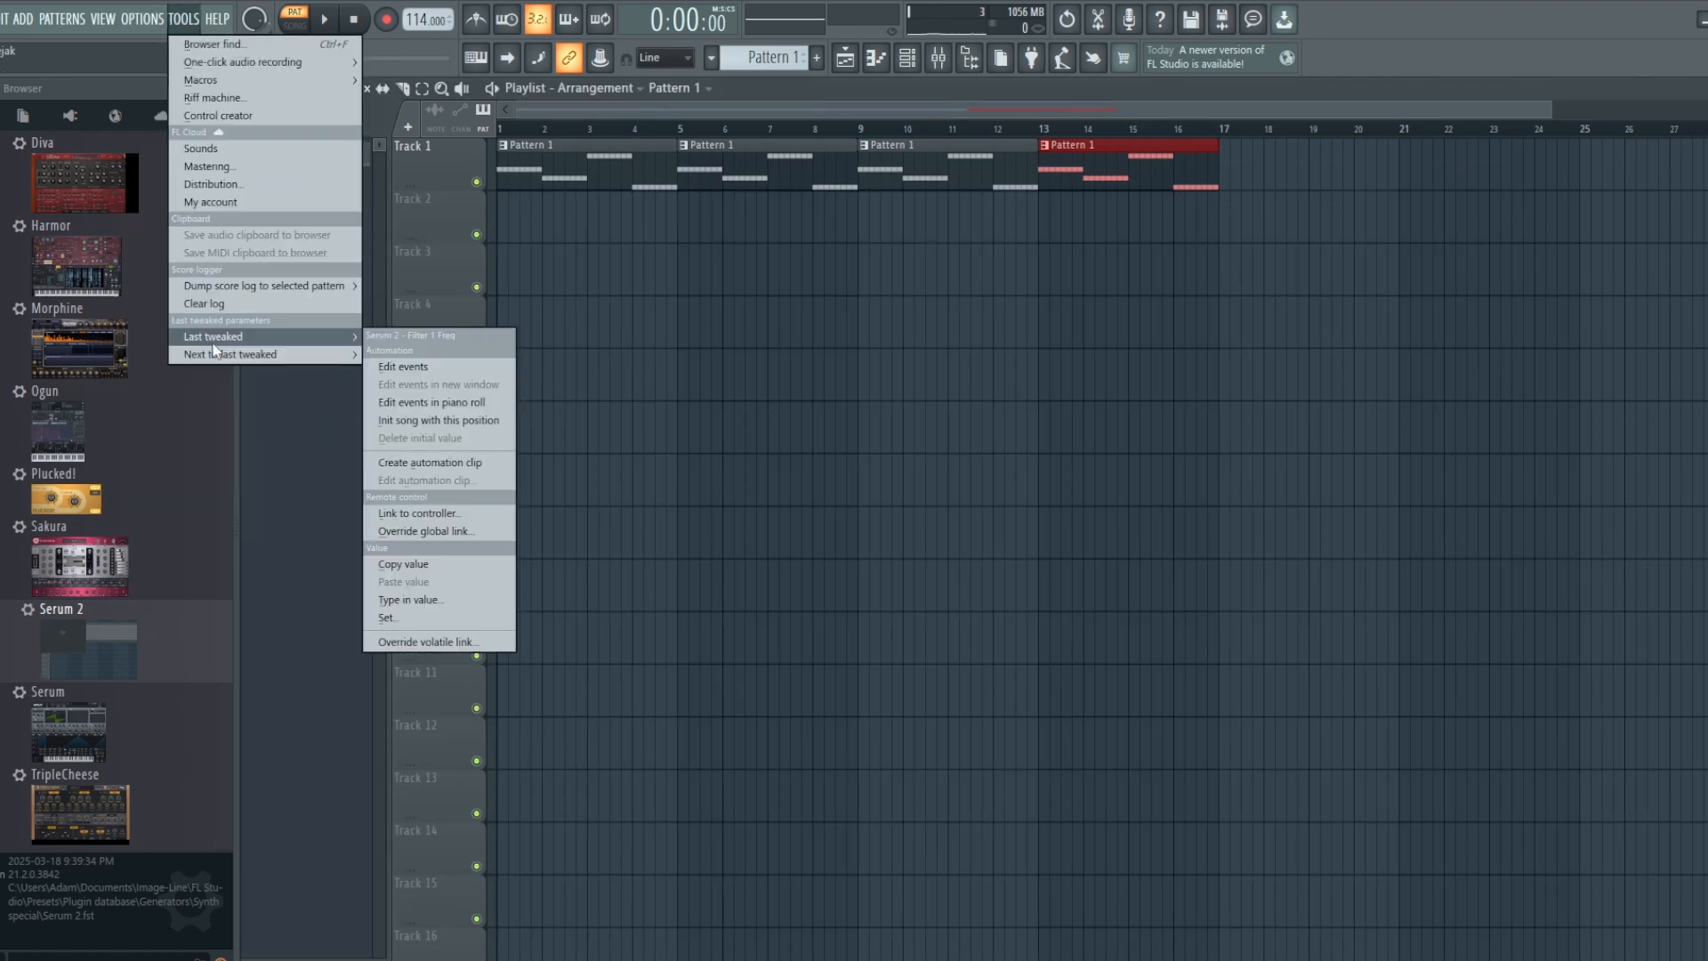
pyautogui.click(467, 464)
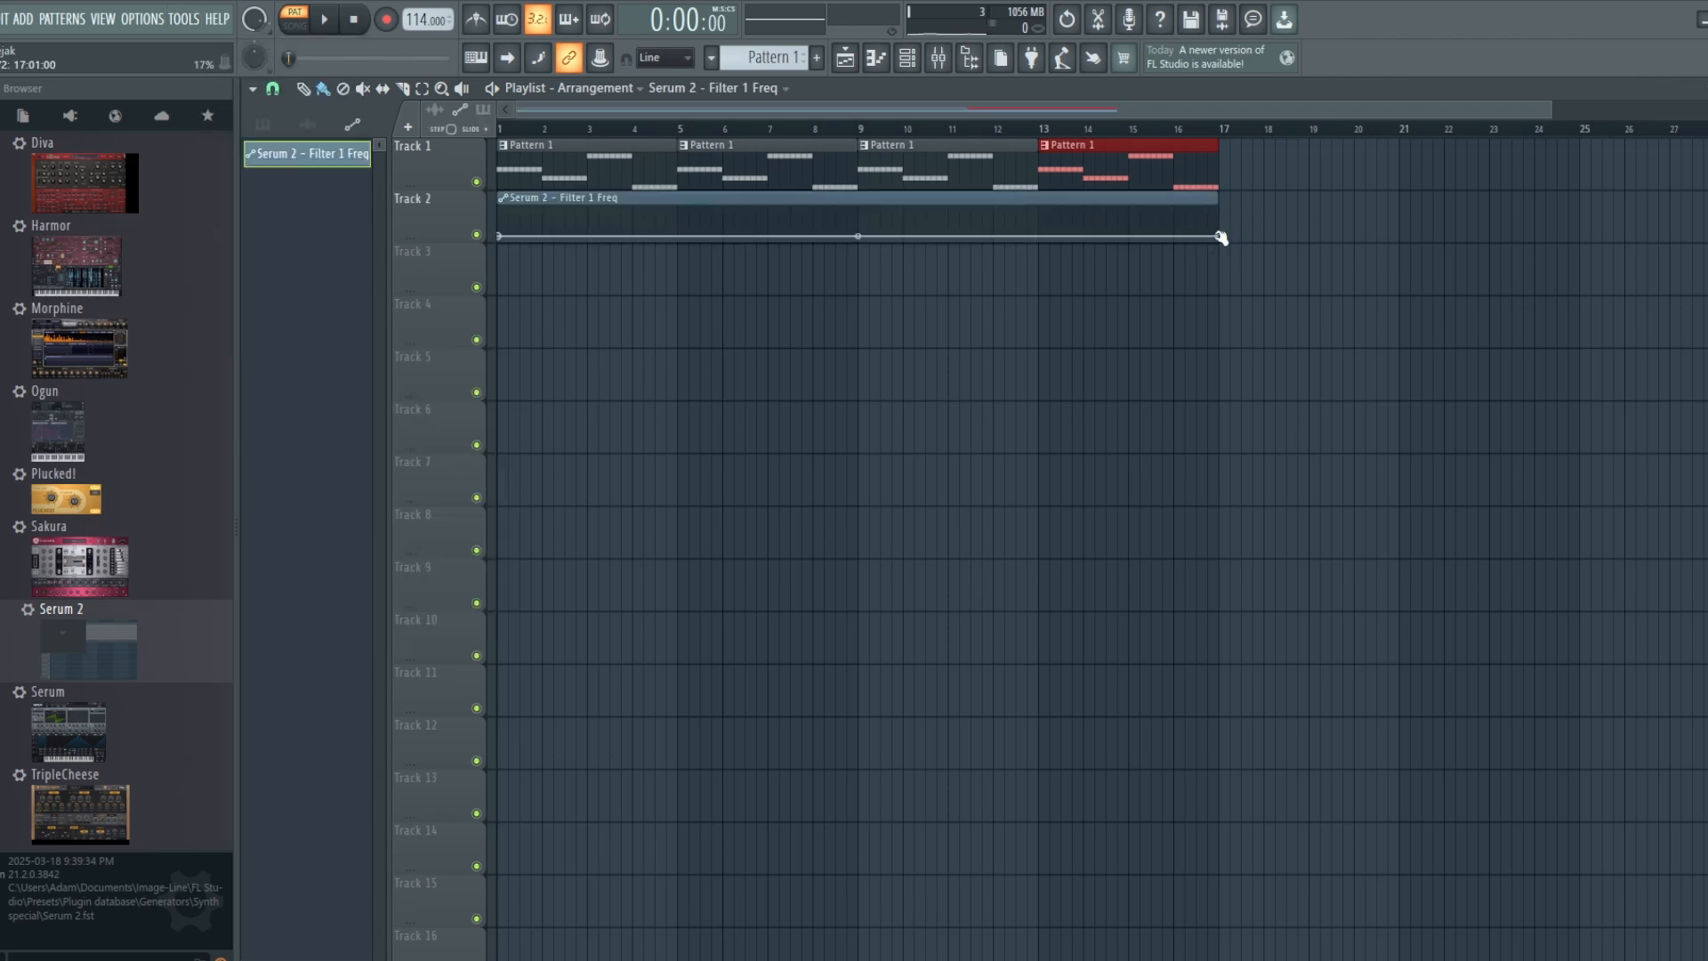
# Step: Raise the end point of the Filter 1 Freq automation slightly and audition the sweep at several positions in song mode
pyautogui.moveTo(1219, 235); pyautogui.dragTo(1222, 224)
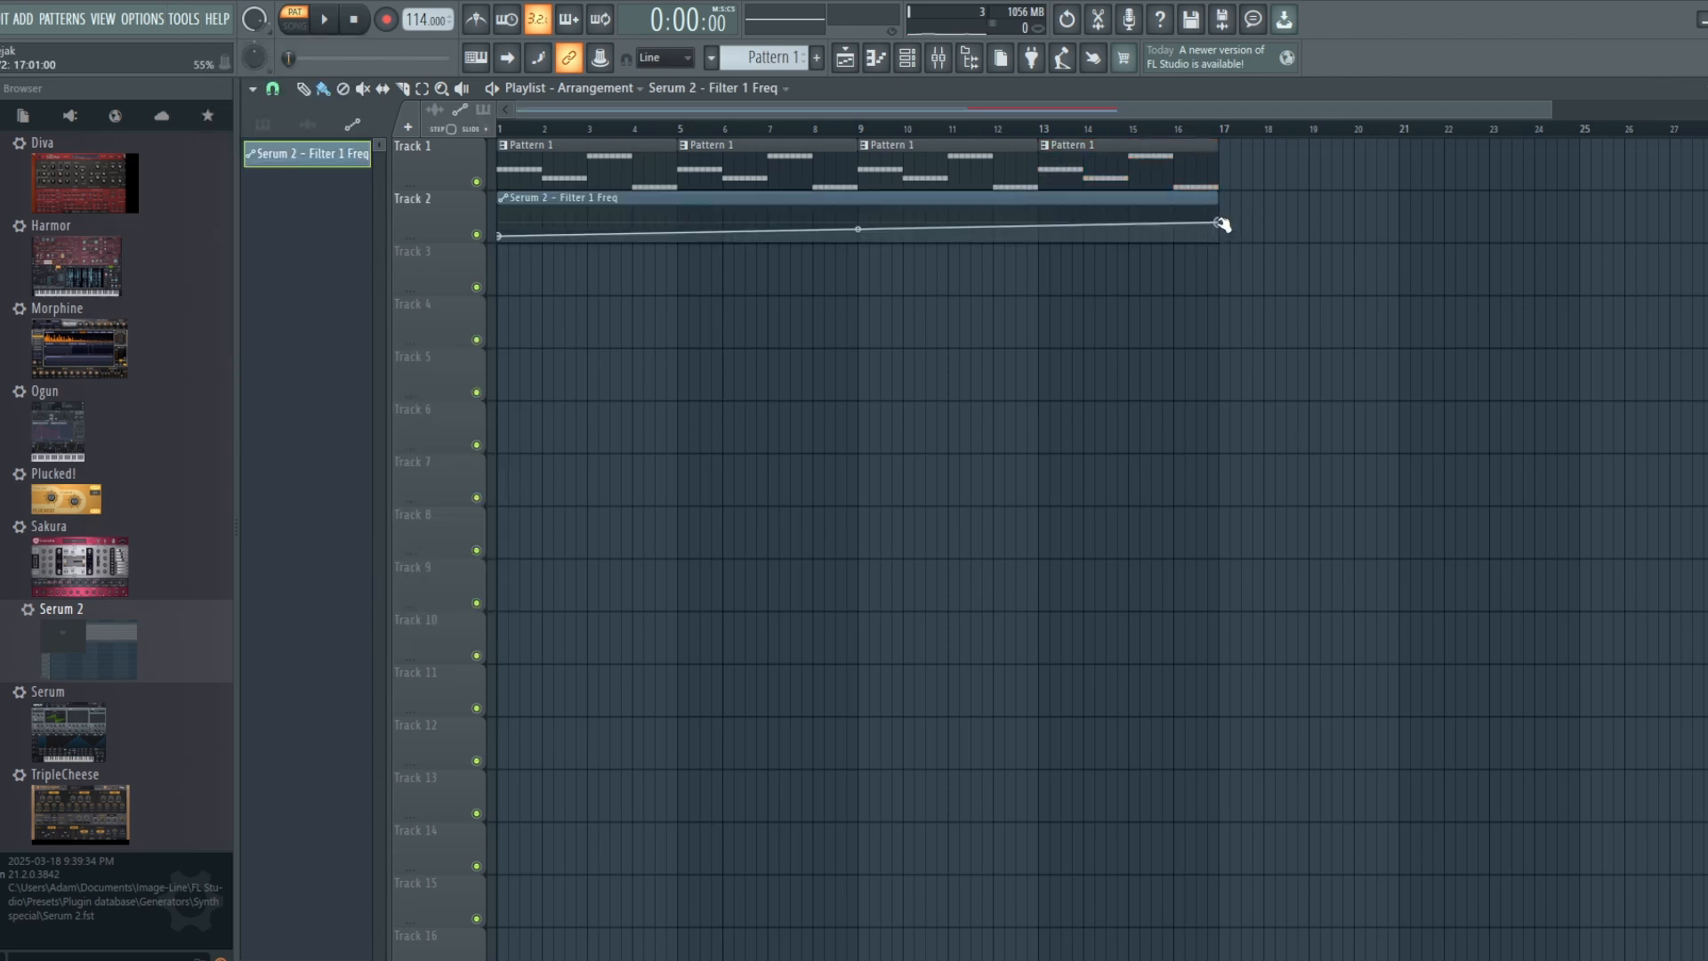
pyautogui.click(310, 25)
pyautogui.click(323, 20)
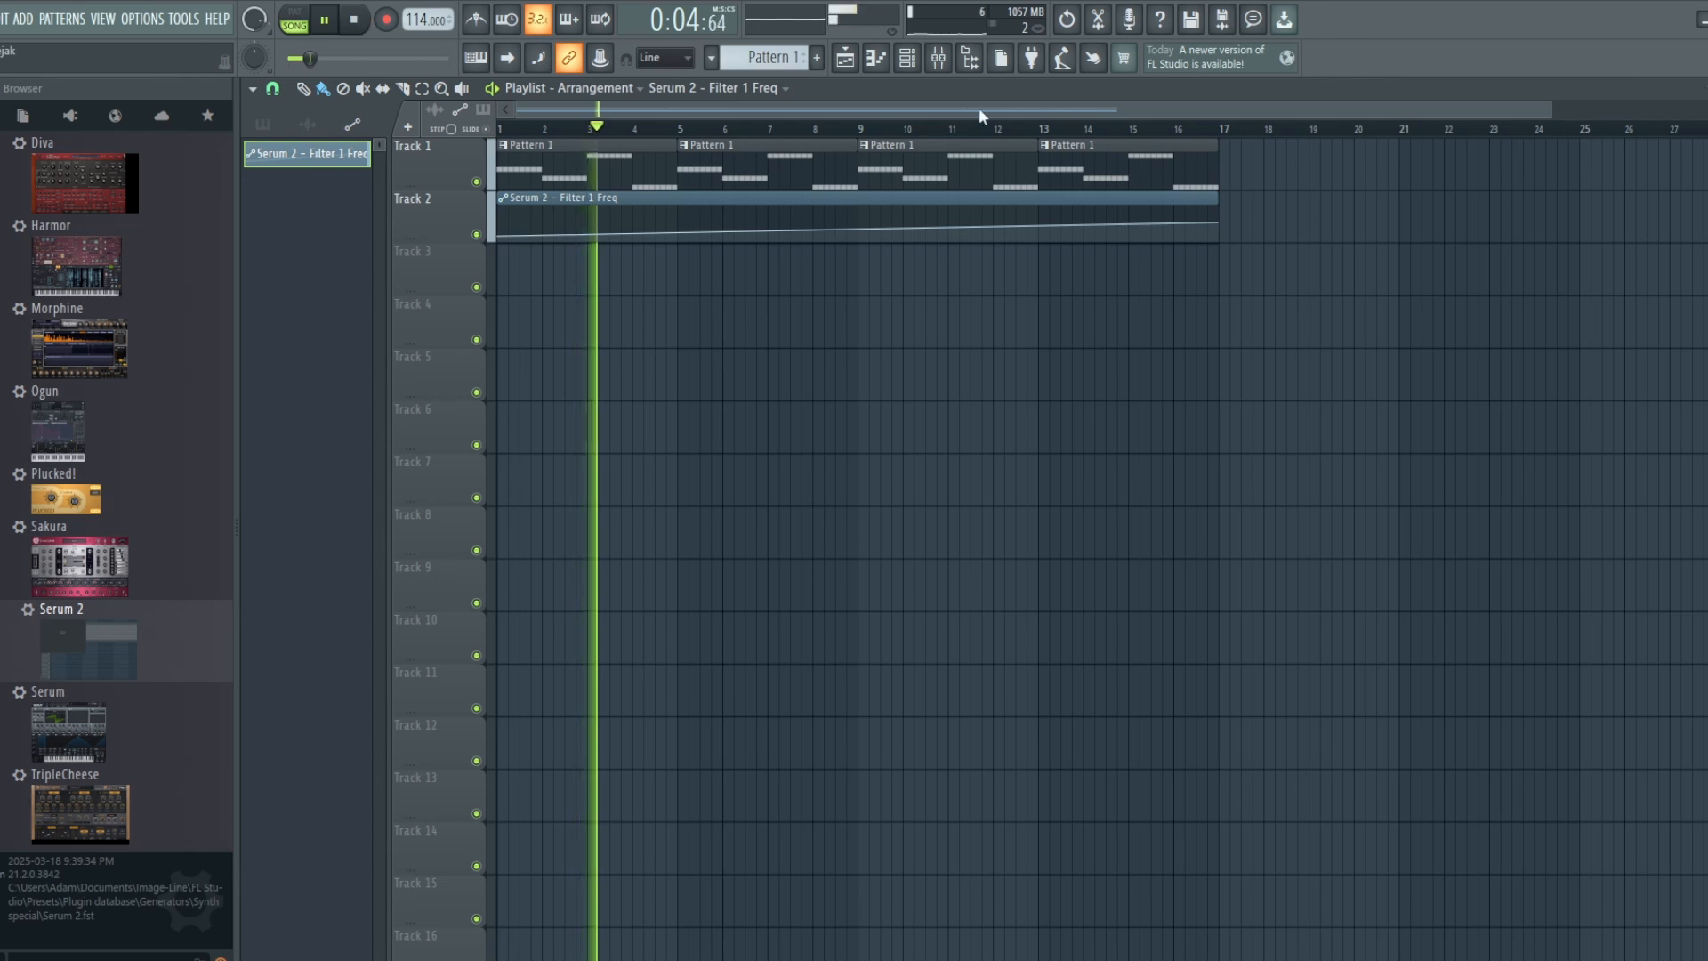
pyautogui.click(933, 129)
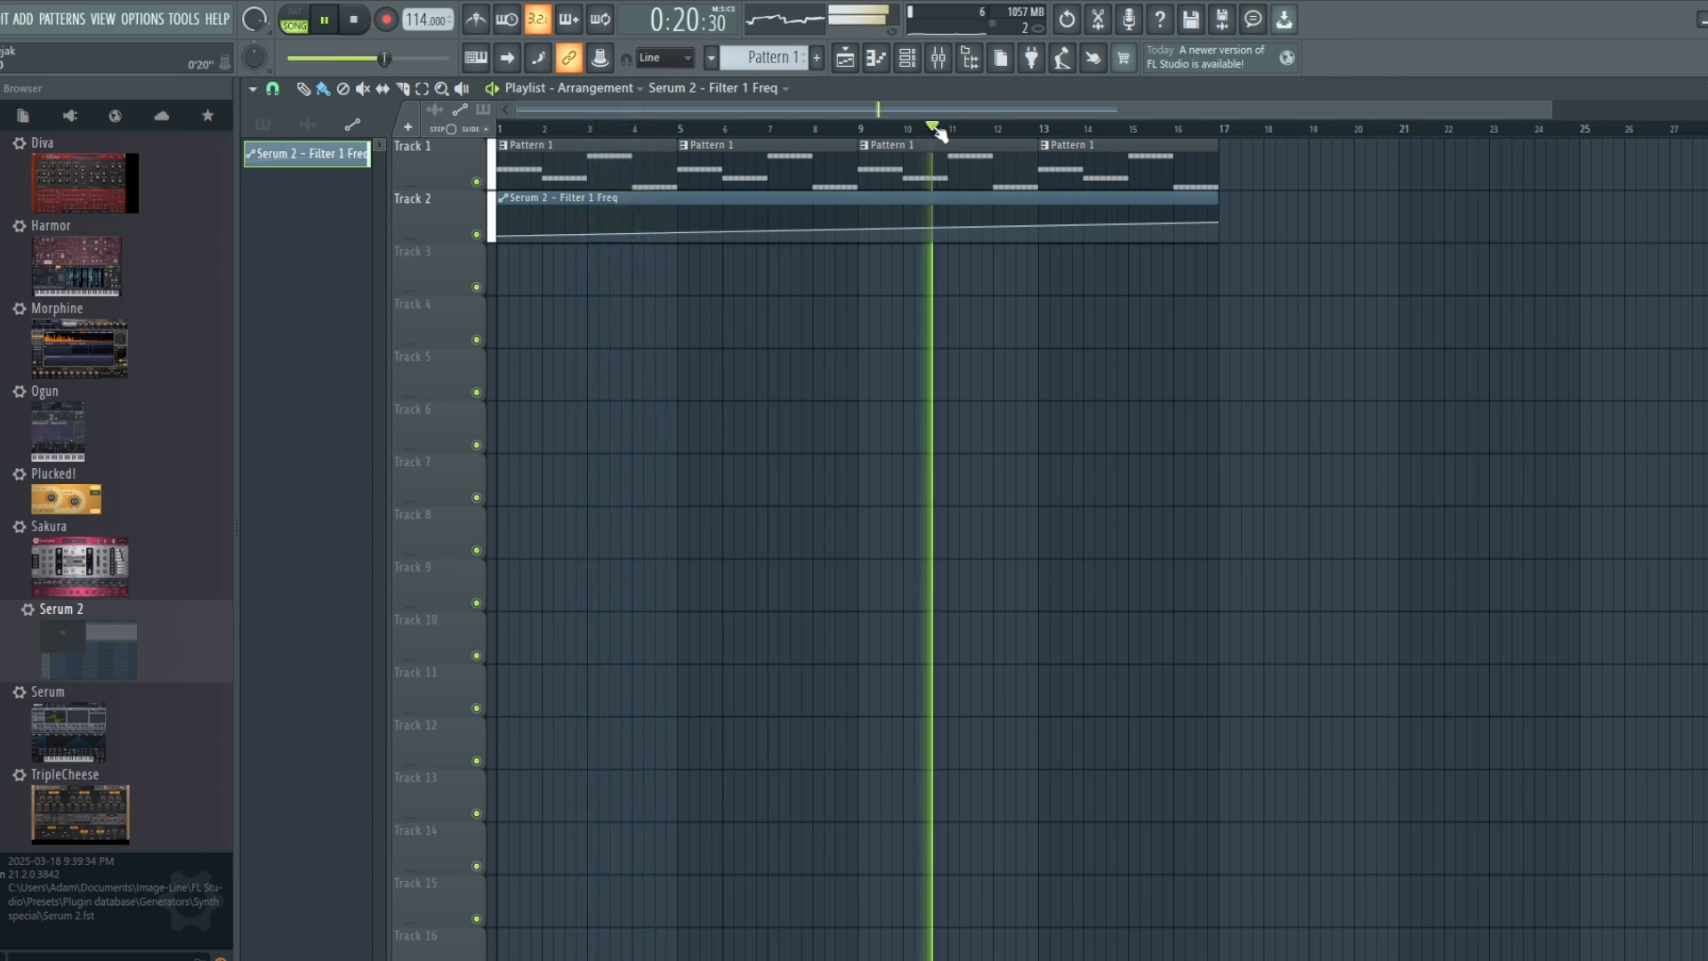
pyautogui.click(1144, 131)
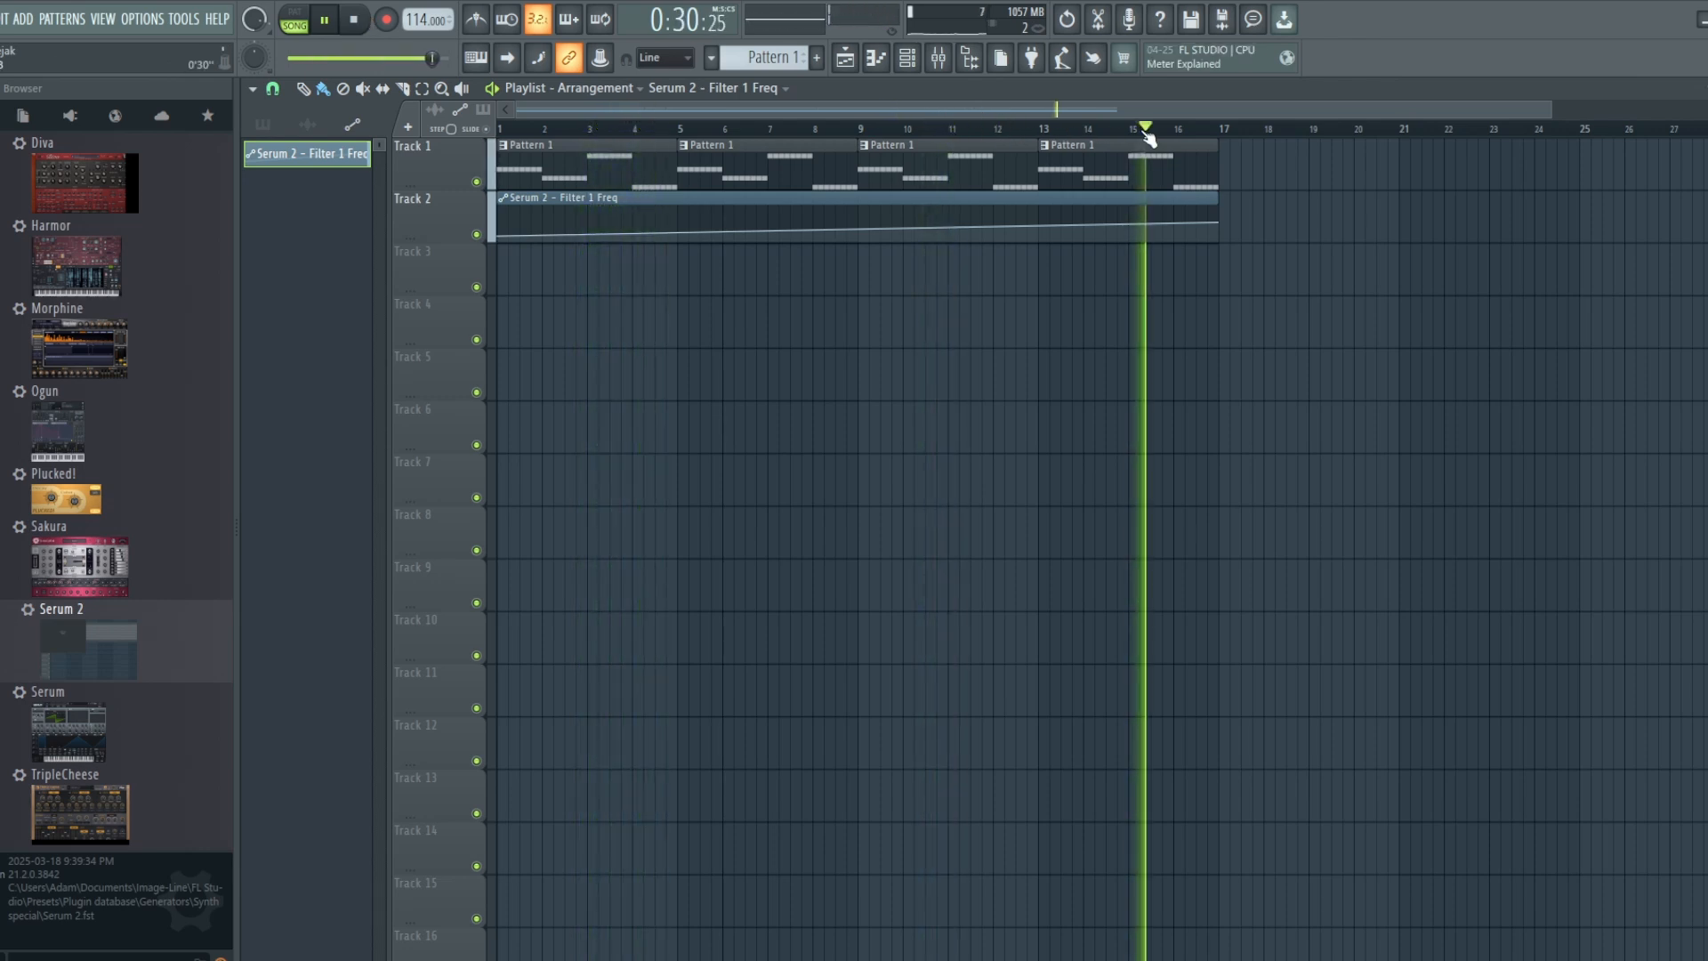
pyautogui.click(359, 27)
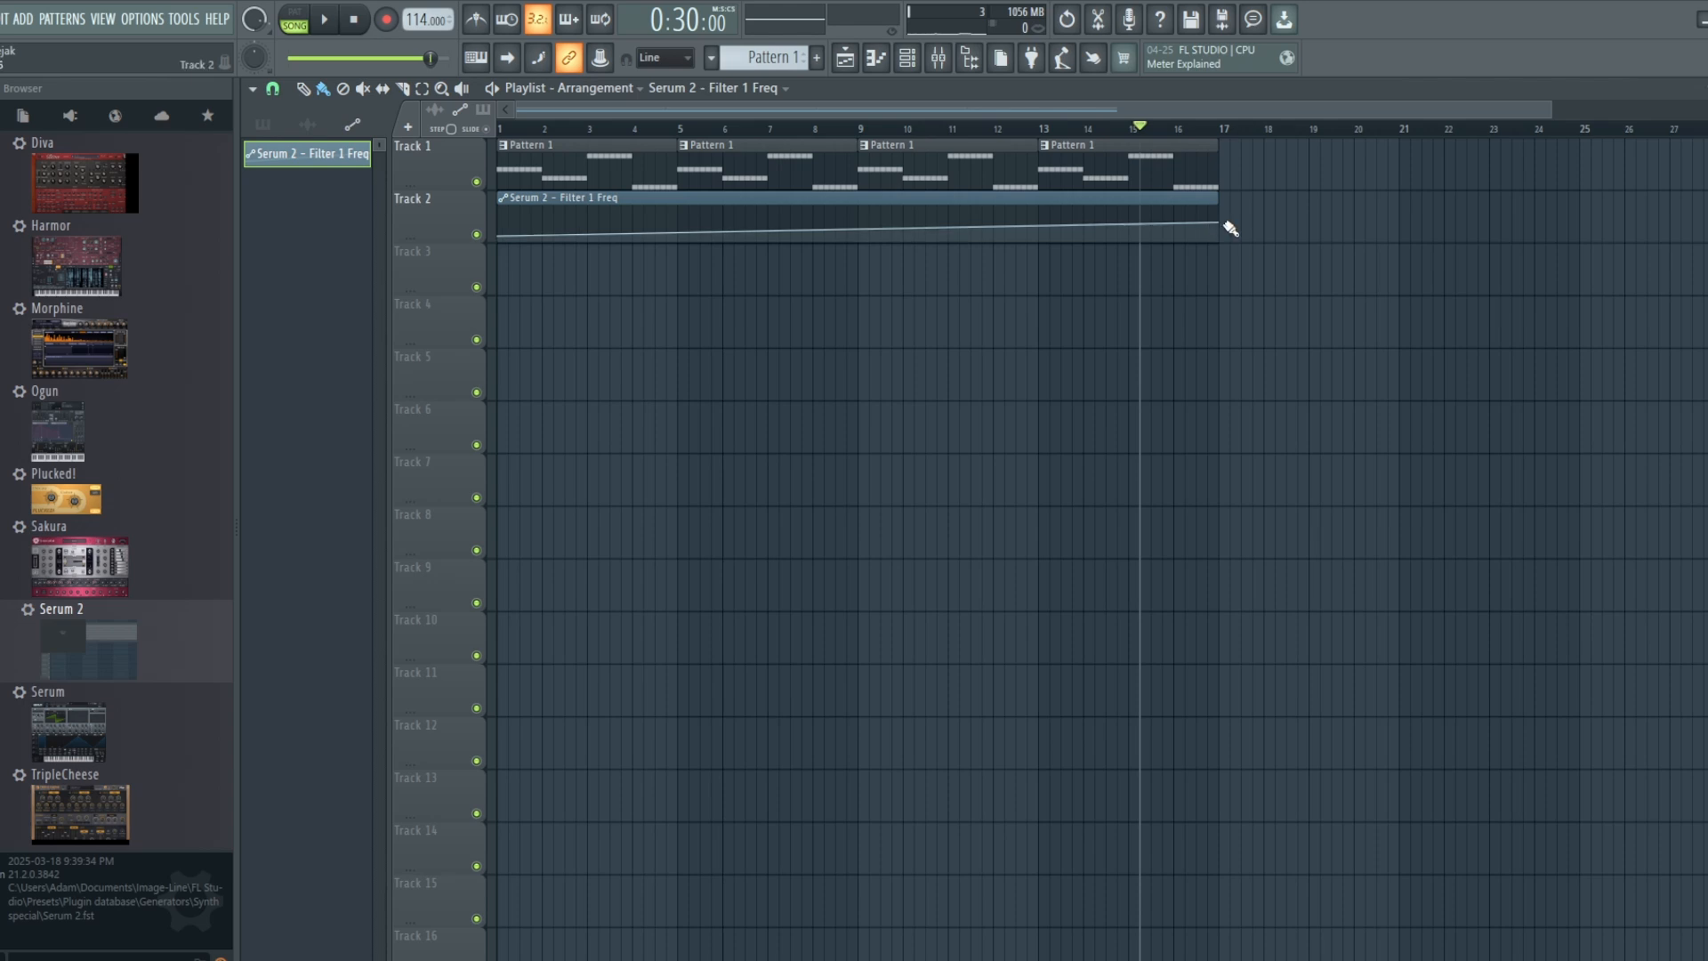
# Step: Raise the end point of the Filter 1 Freq automation close to the maximum and briefly play the song
pyautogui.moveTo(1221, 220); pyautogui.dragTo(1220, 207)
pyautogui.click(326, 19)
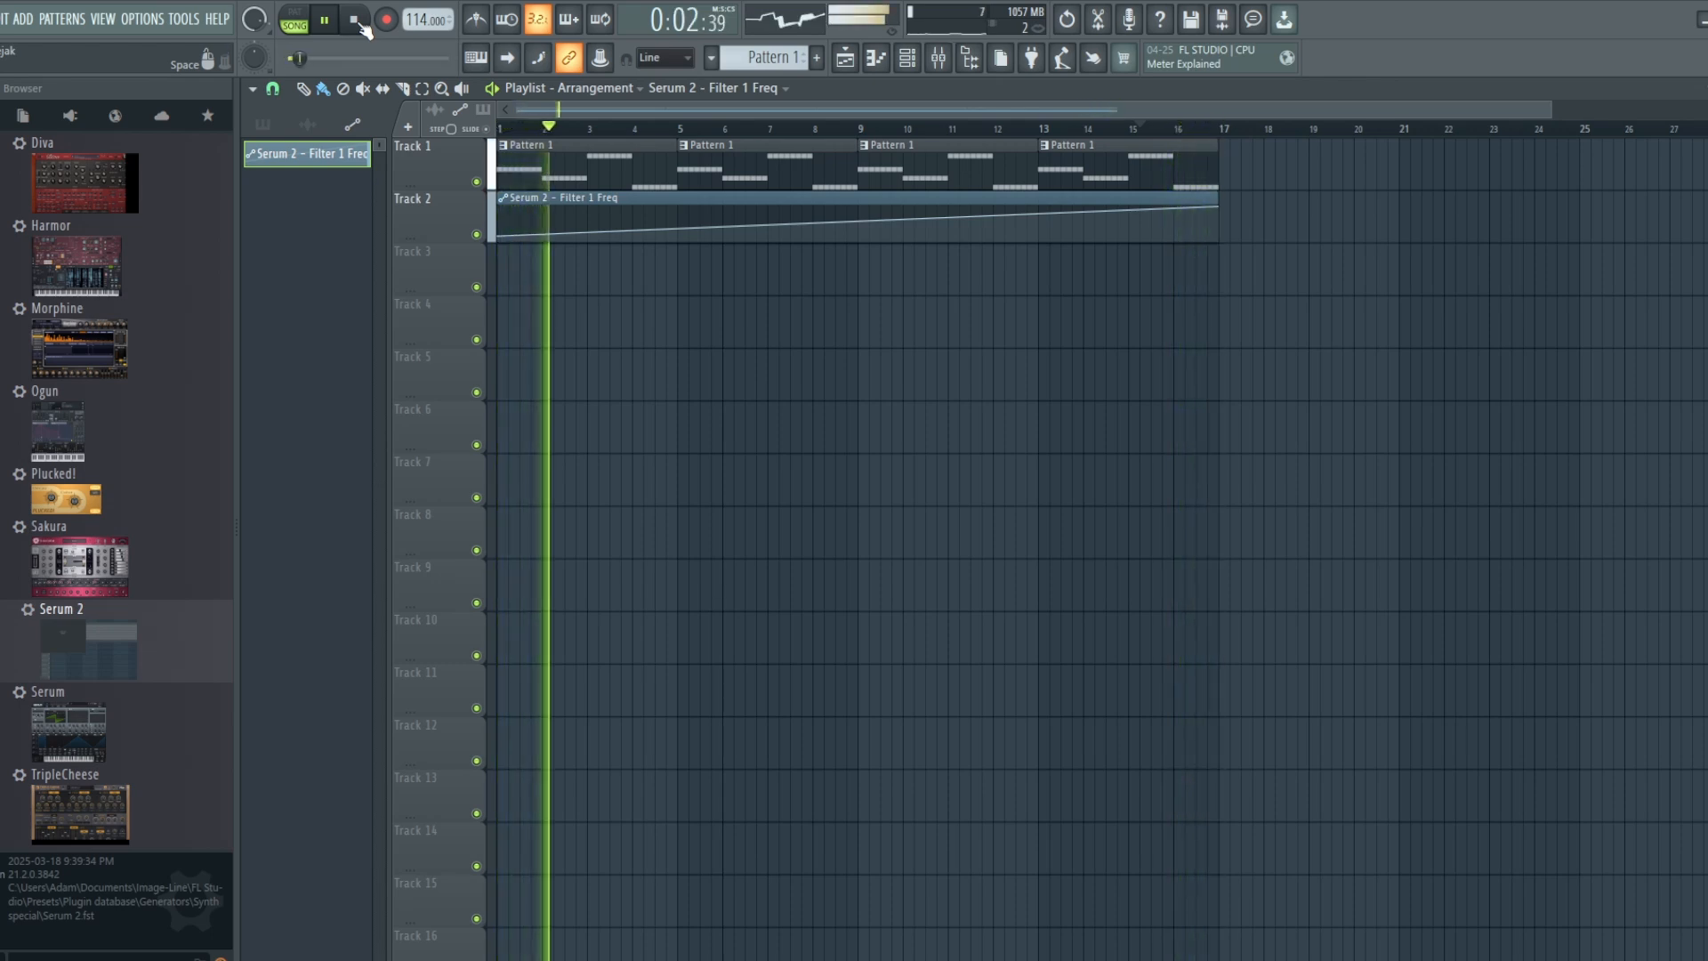
pyautogui.click(355, 20)
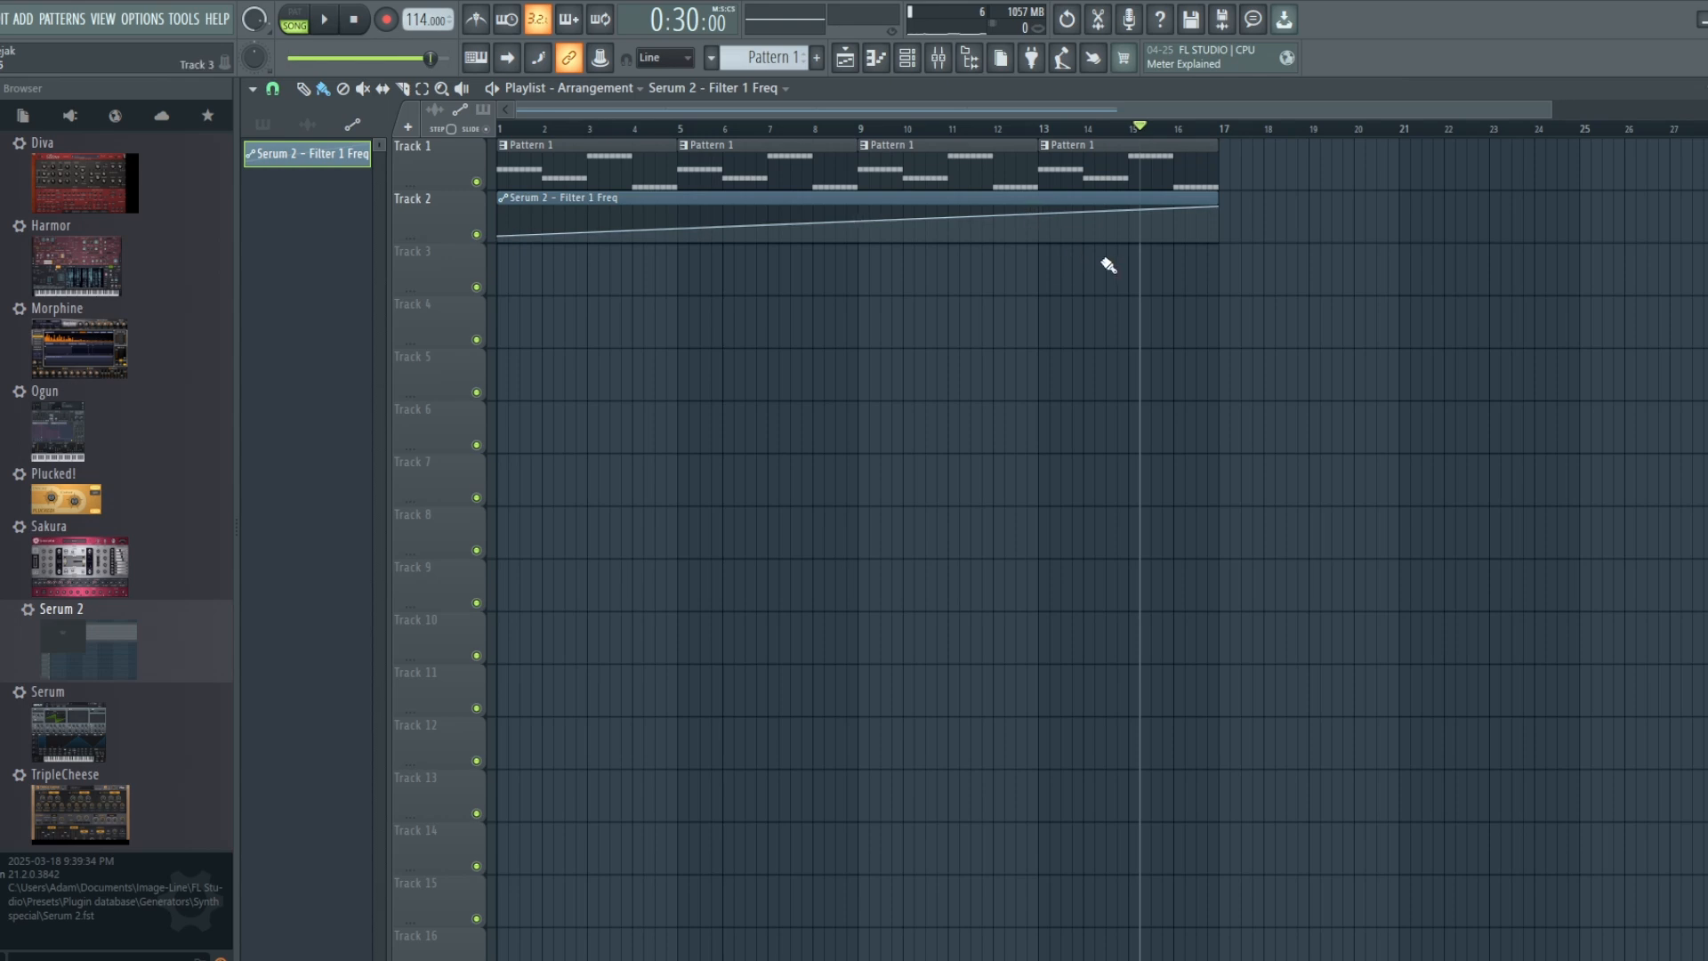
# Step: Add alternating high and low points to the Filter 1 Freq automation between bars 6 and 11
pyautogui.click(758, 212)
pyautogui.click(815, 226)
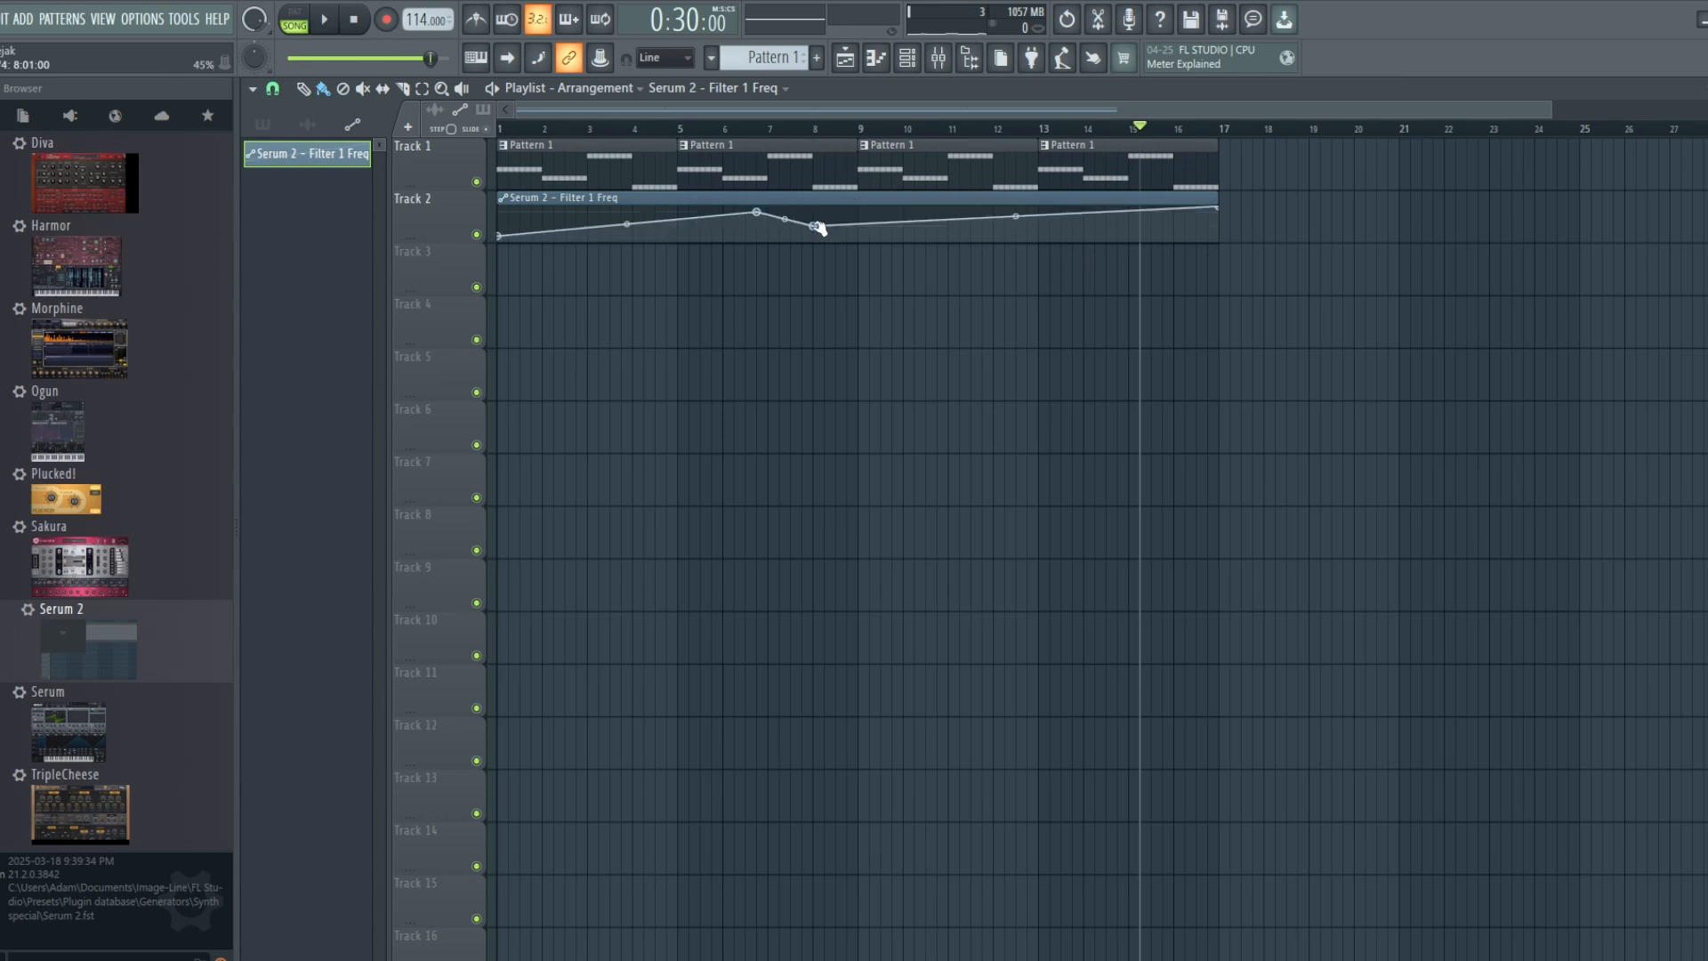
pyautogui.click(881, 227)
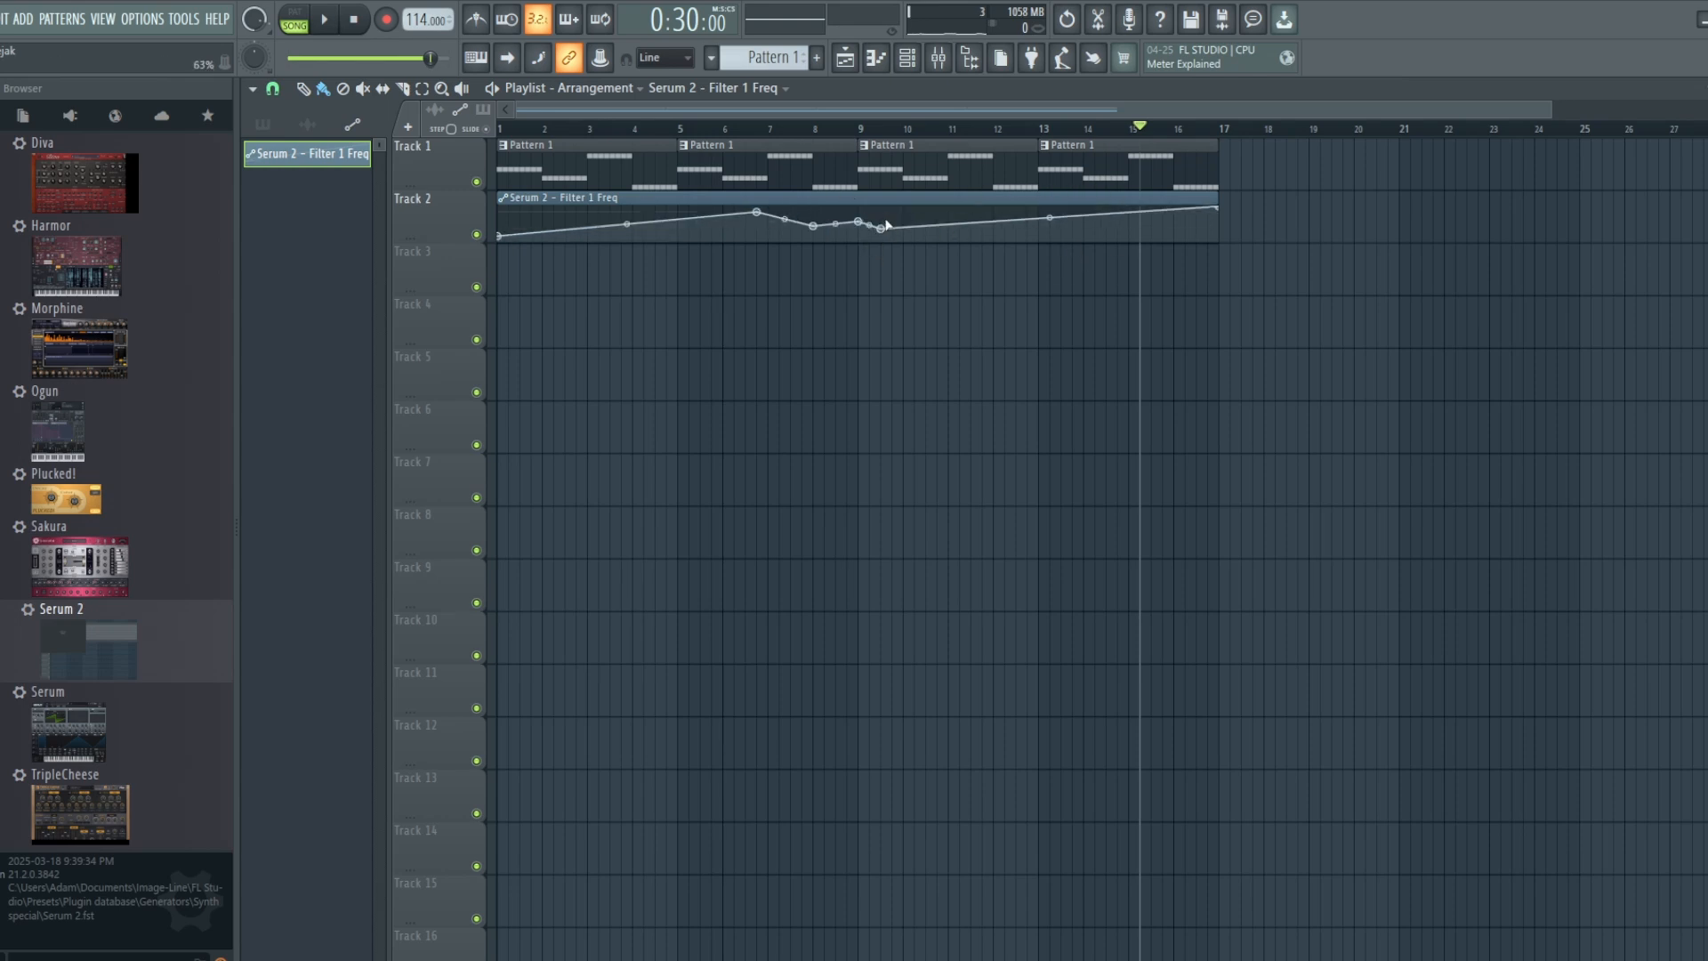
pyautogui.click(906, 217)
pyautogui.click(920, 228)
pyautogui.click(926, 210)
pyautogui.click(935, 223)
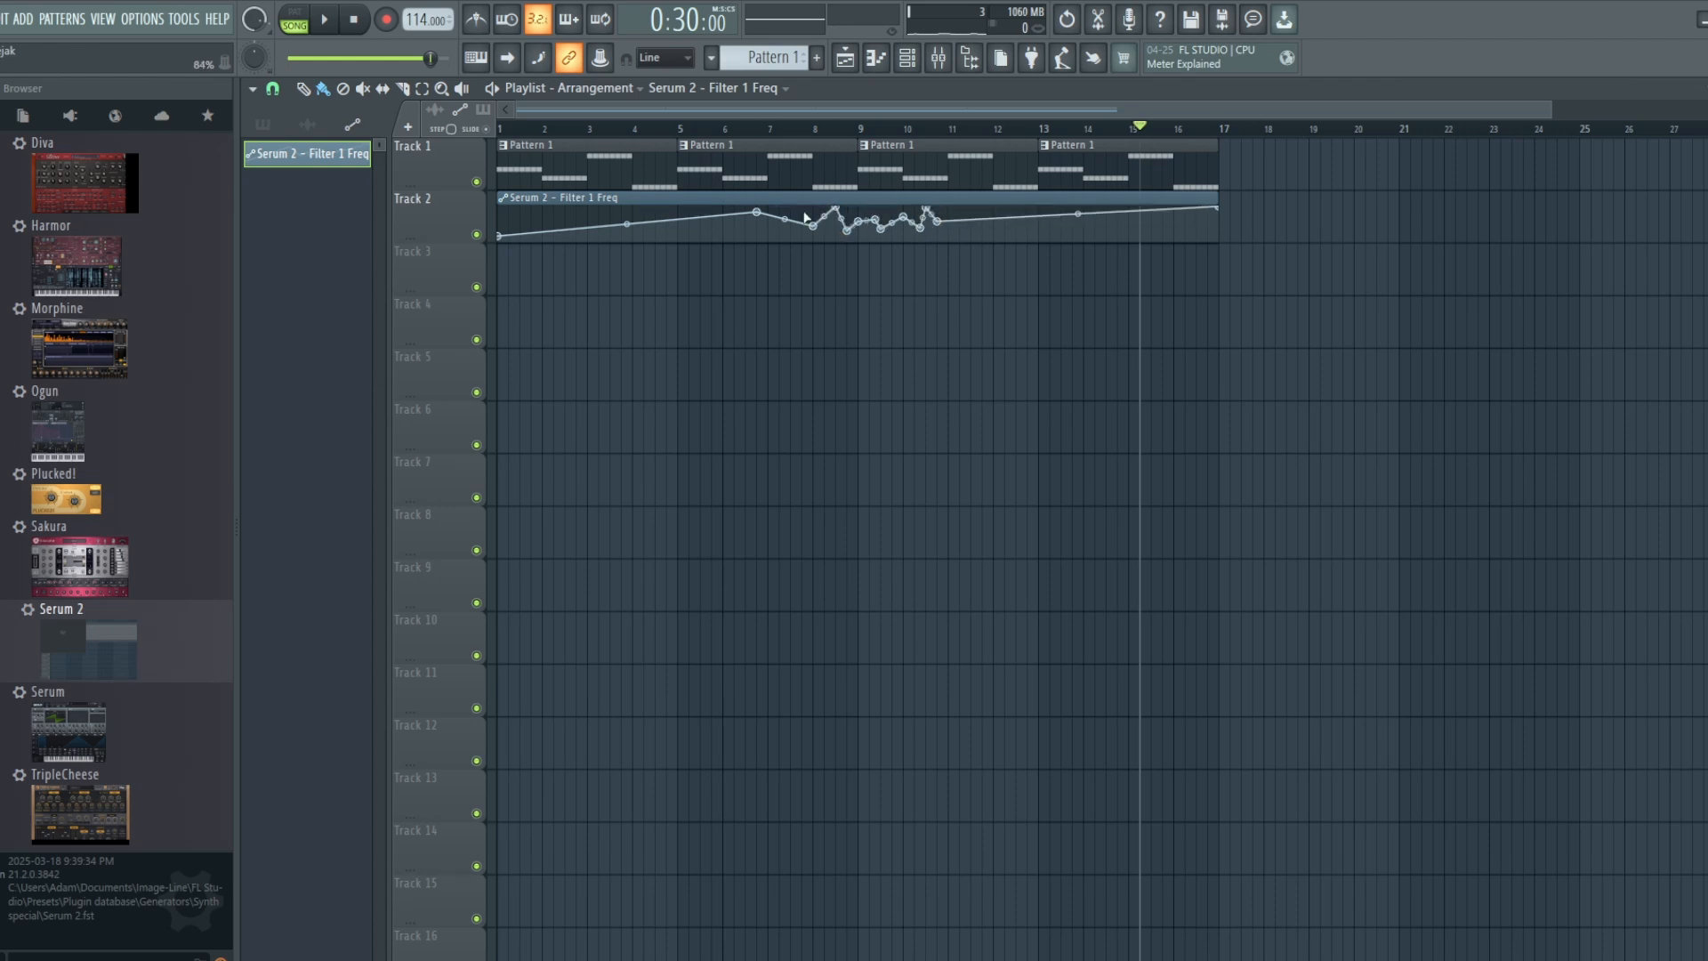
# Step: Play the song from about bar 7 and continue the up-and-down filter automation points through bar 14
pyautogui.click(790, 125)
pyautogui.click(324, 20)
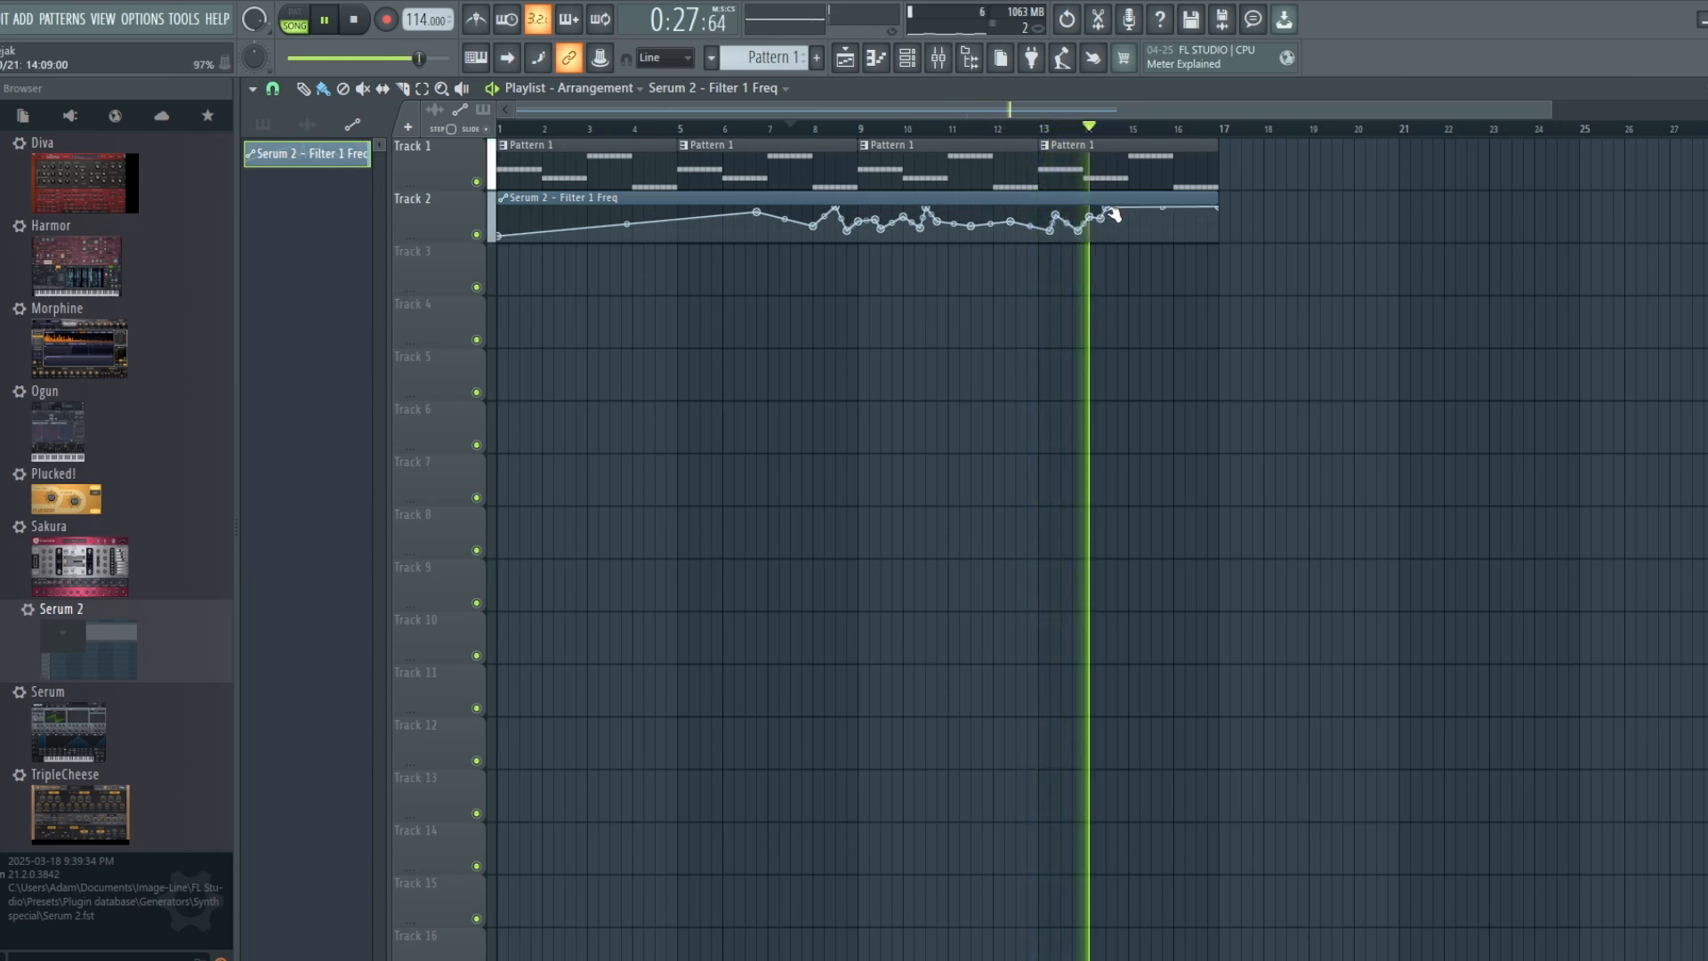
pyautogui.press('space')
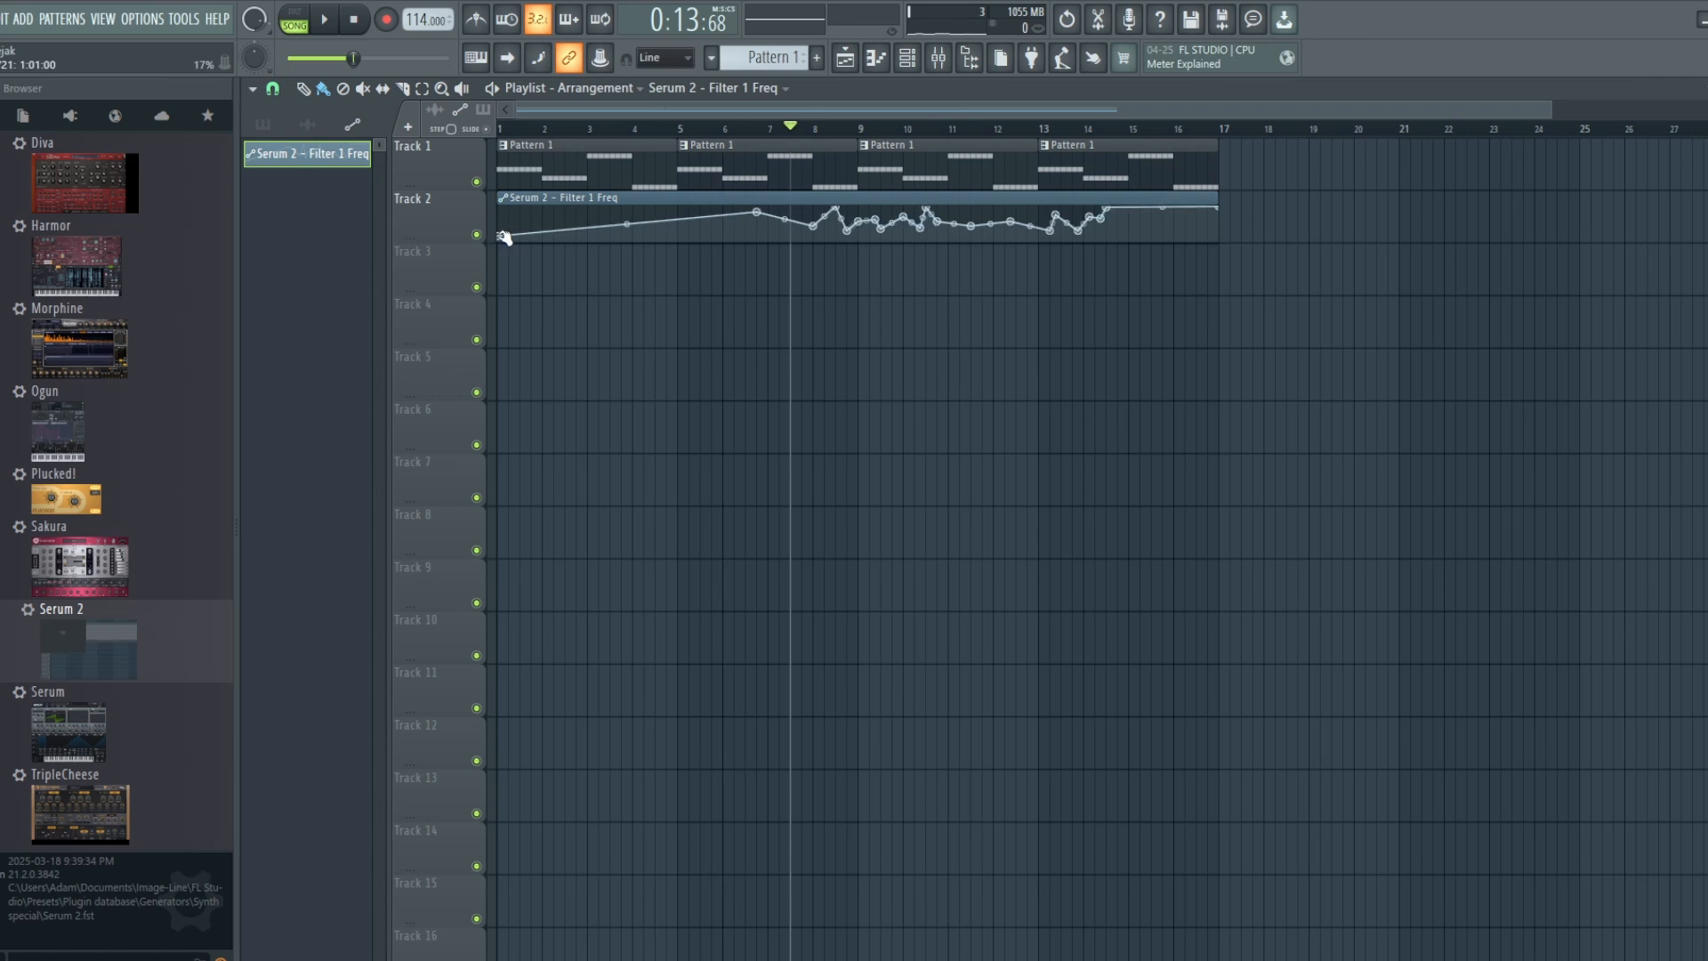
# Step: Raise the start point of the Filter 1 Freq automation at bar 1
pyautogui.moveTo(495, 236); pyautogui.dragTo(503, 226)
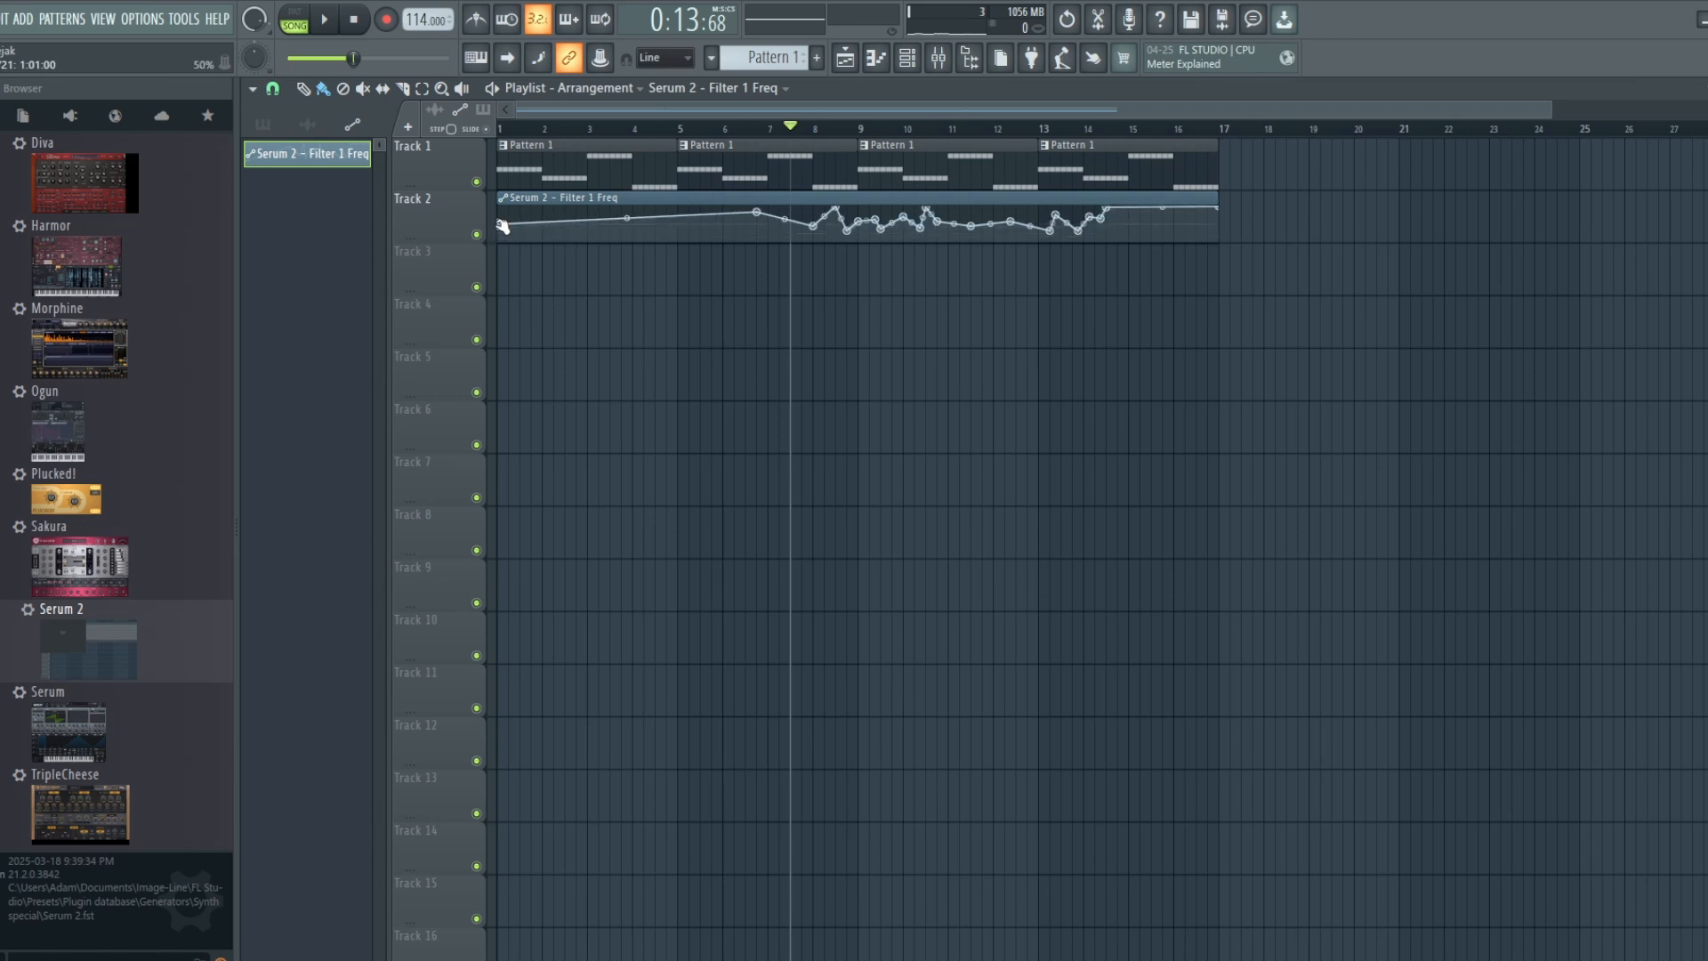
# Step: Bring up the piano roll, mixer and channel rack, and open the Serum 2 synth on channel 5
pyautogui.click(907, 61)
pyautogui.click(876, 58)
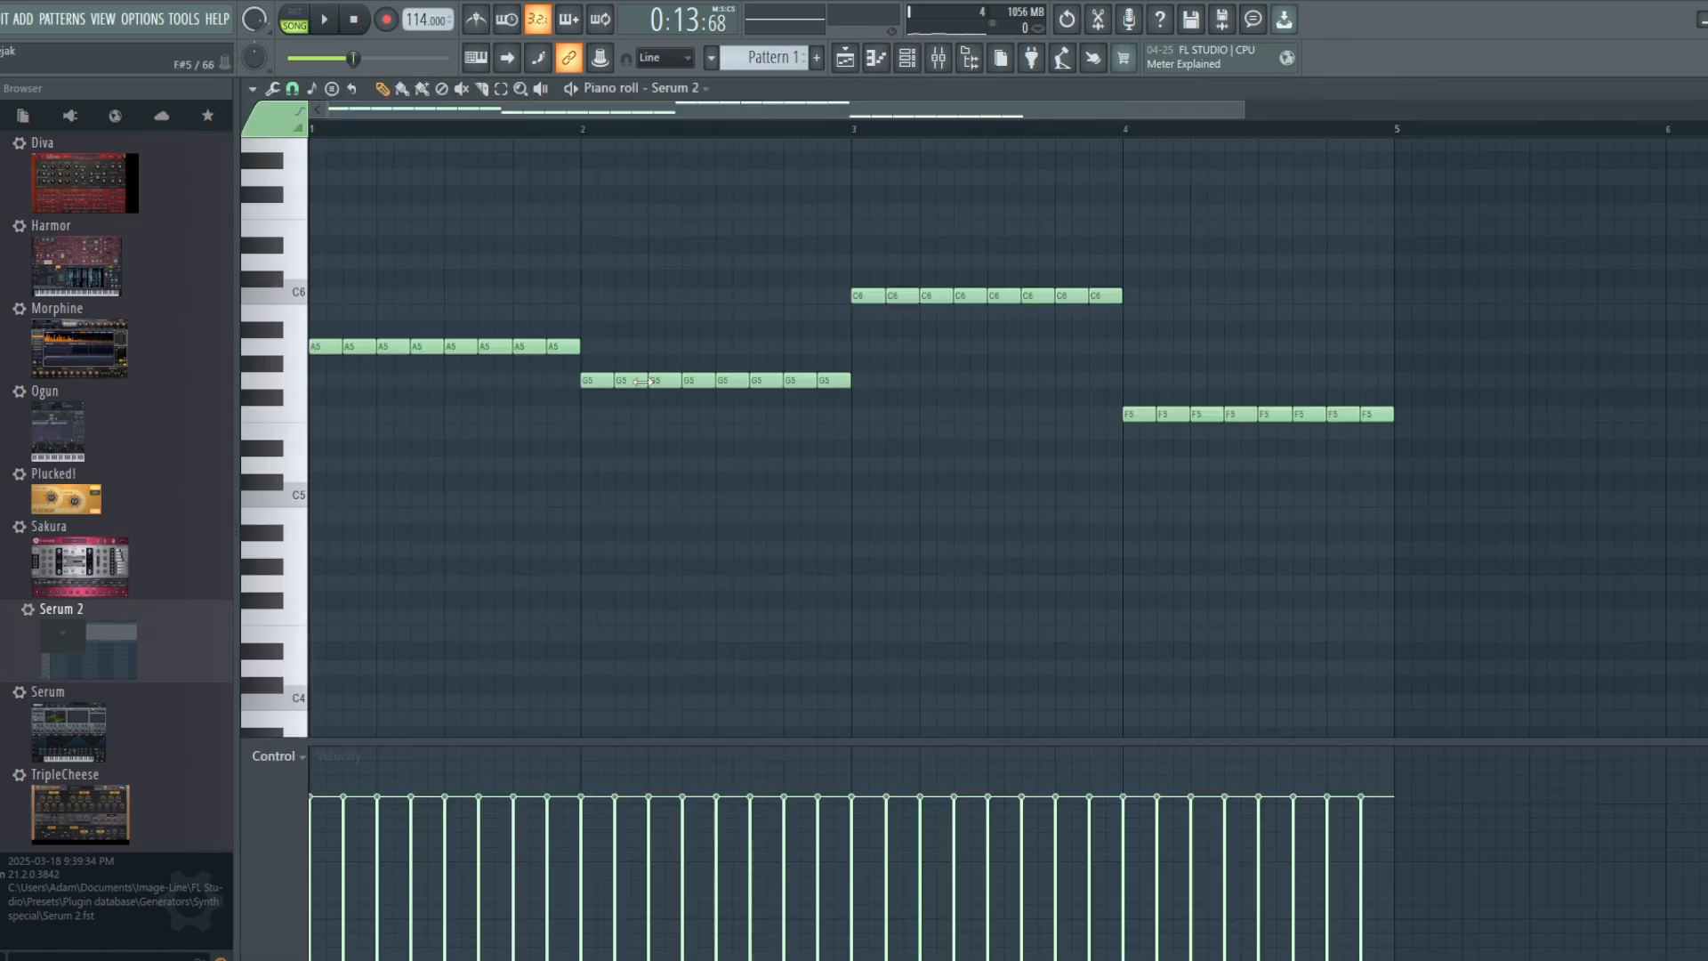
pyautogui.click(912, 57)
pyautogui.click(937, 61)
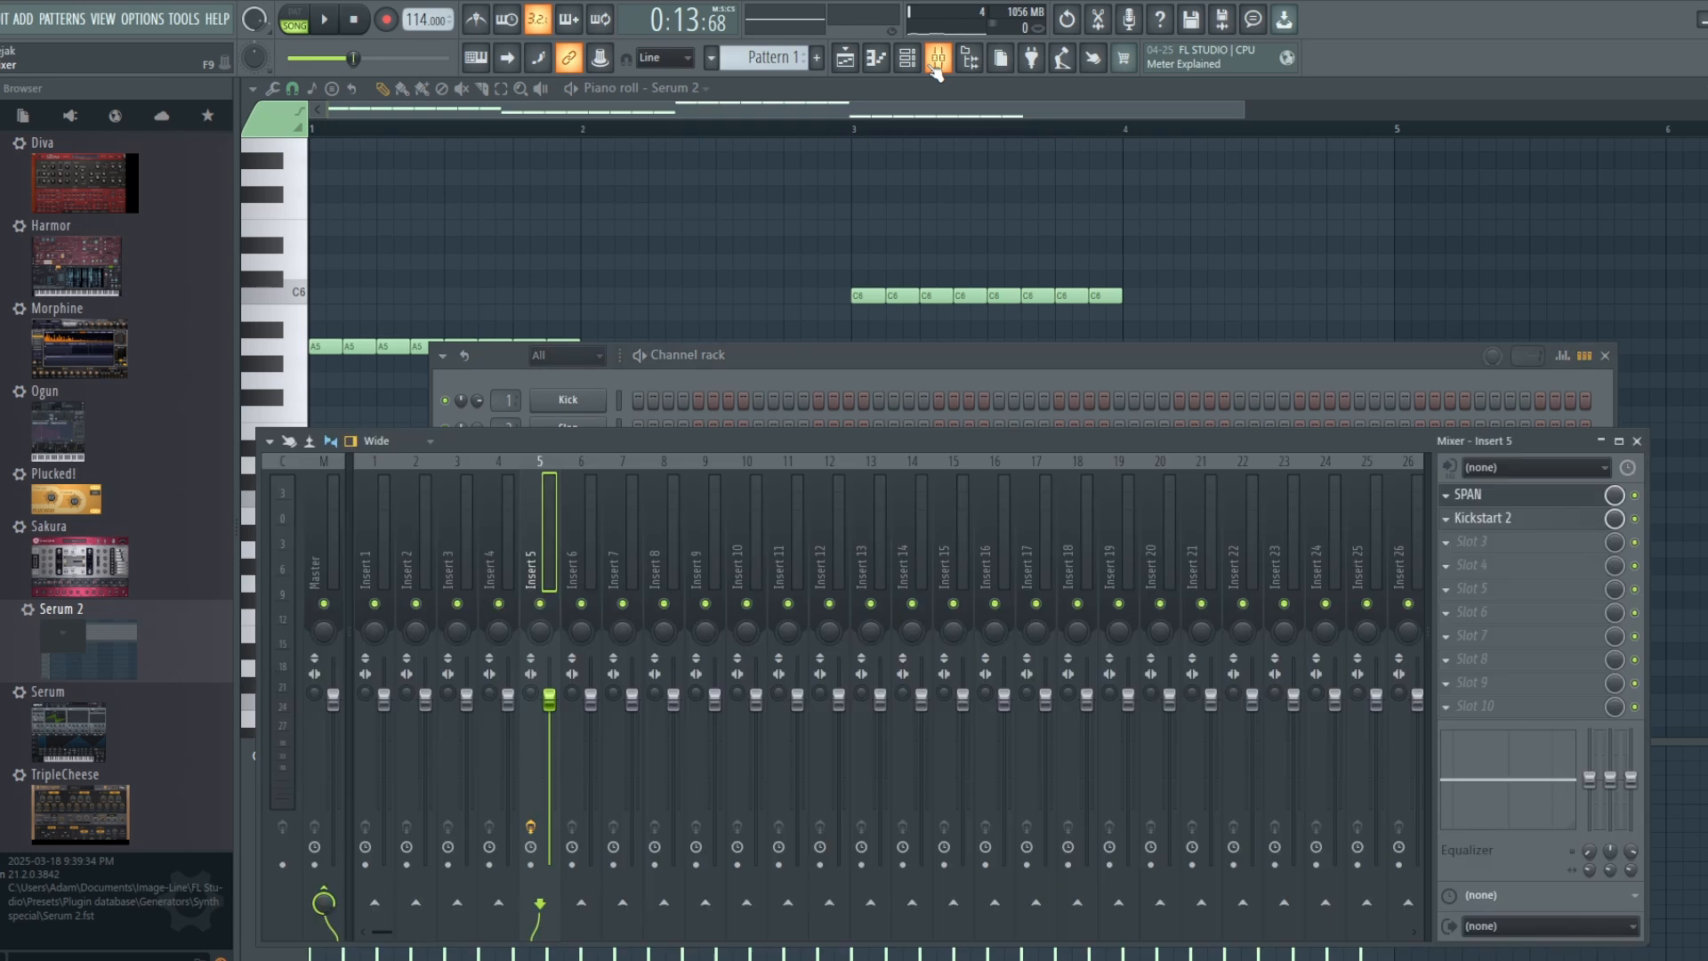
pyautogui.click(906, 58)
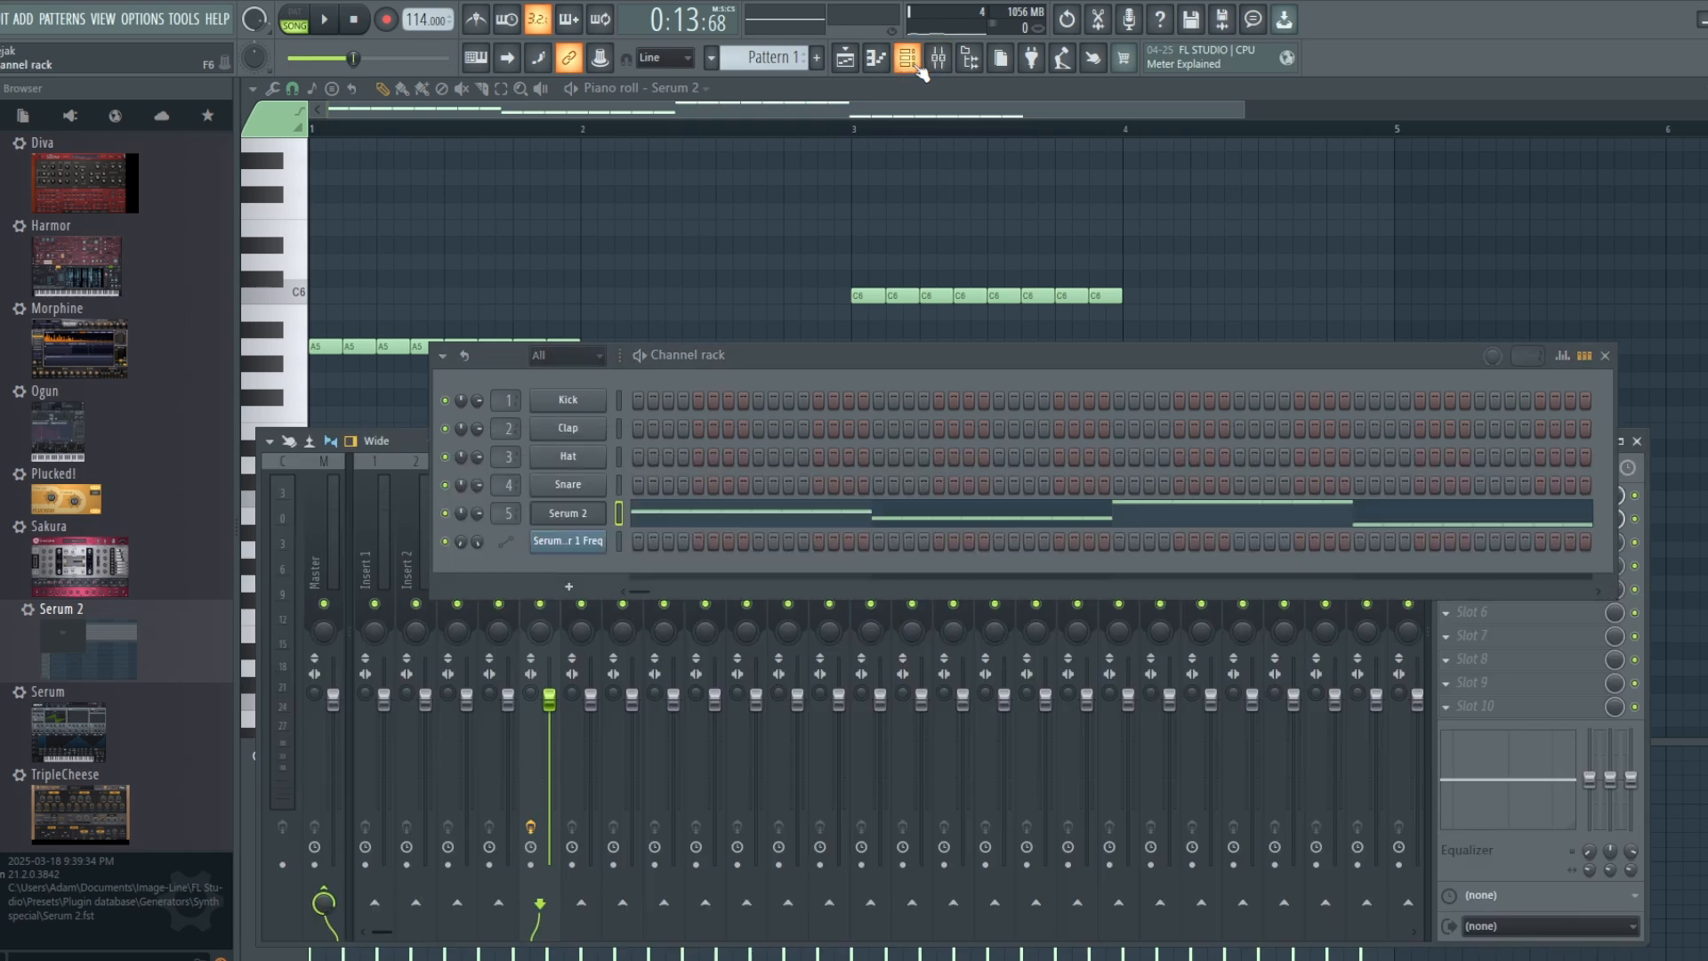
pyautogui.click(574, 515)
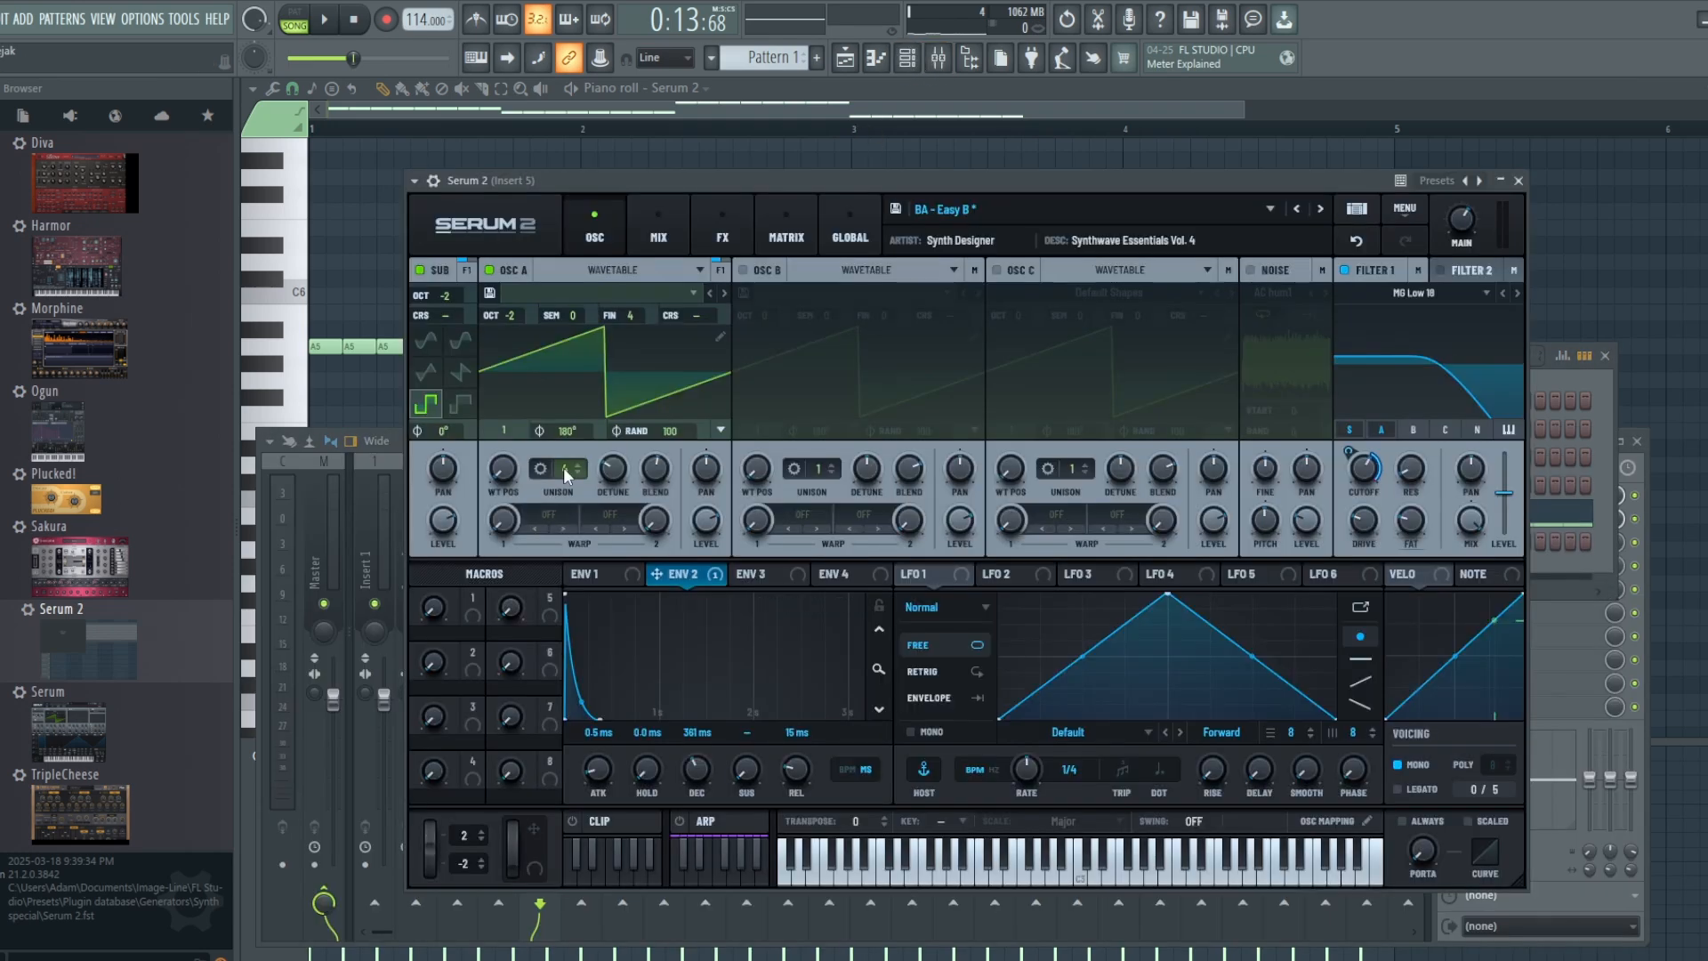
# Step: Reduce the OSC A unison to 1 voice and play the song to hear the thinner sound
pyautogui.scroll(2, 564, 467)
pyautogui.scroll(-2, 563, 483)
pyautogui.click(336, 27)
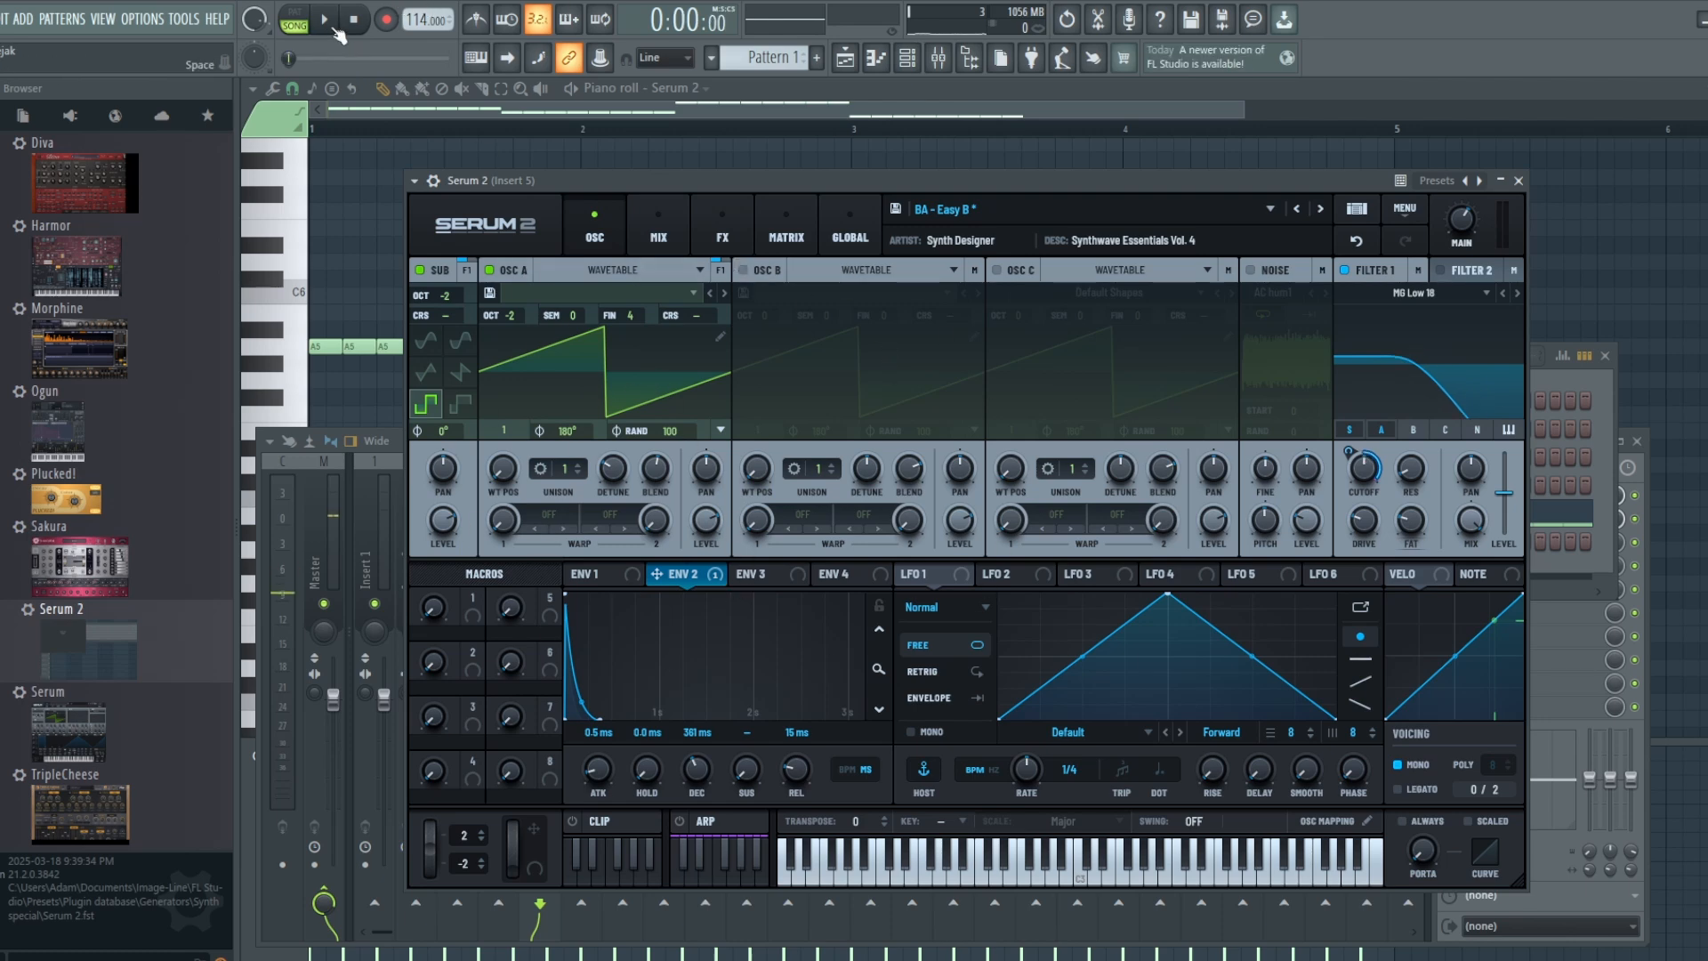
pyautogui.click(333, 27)
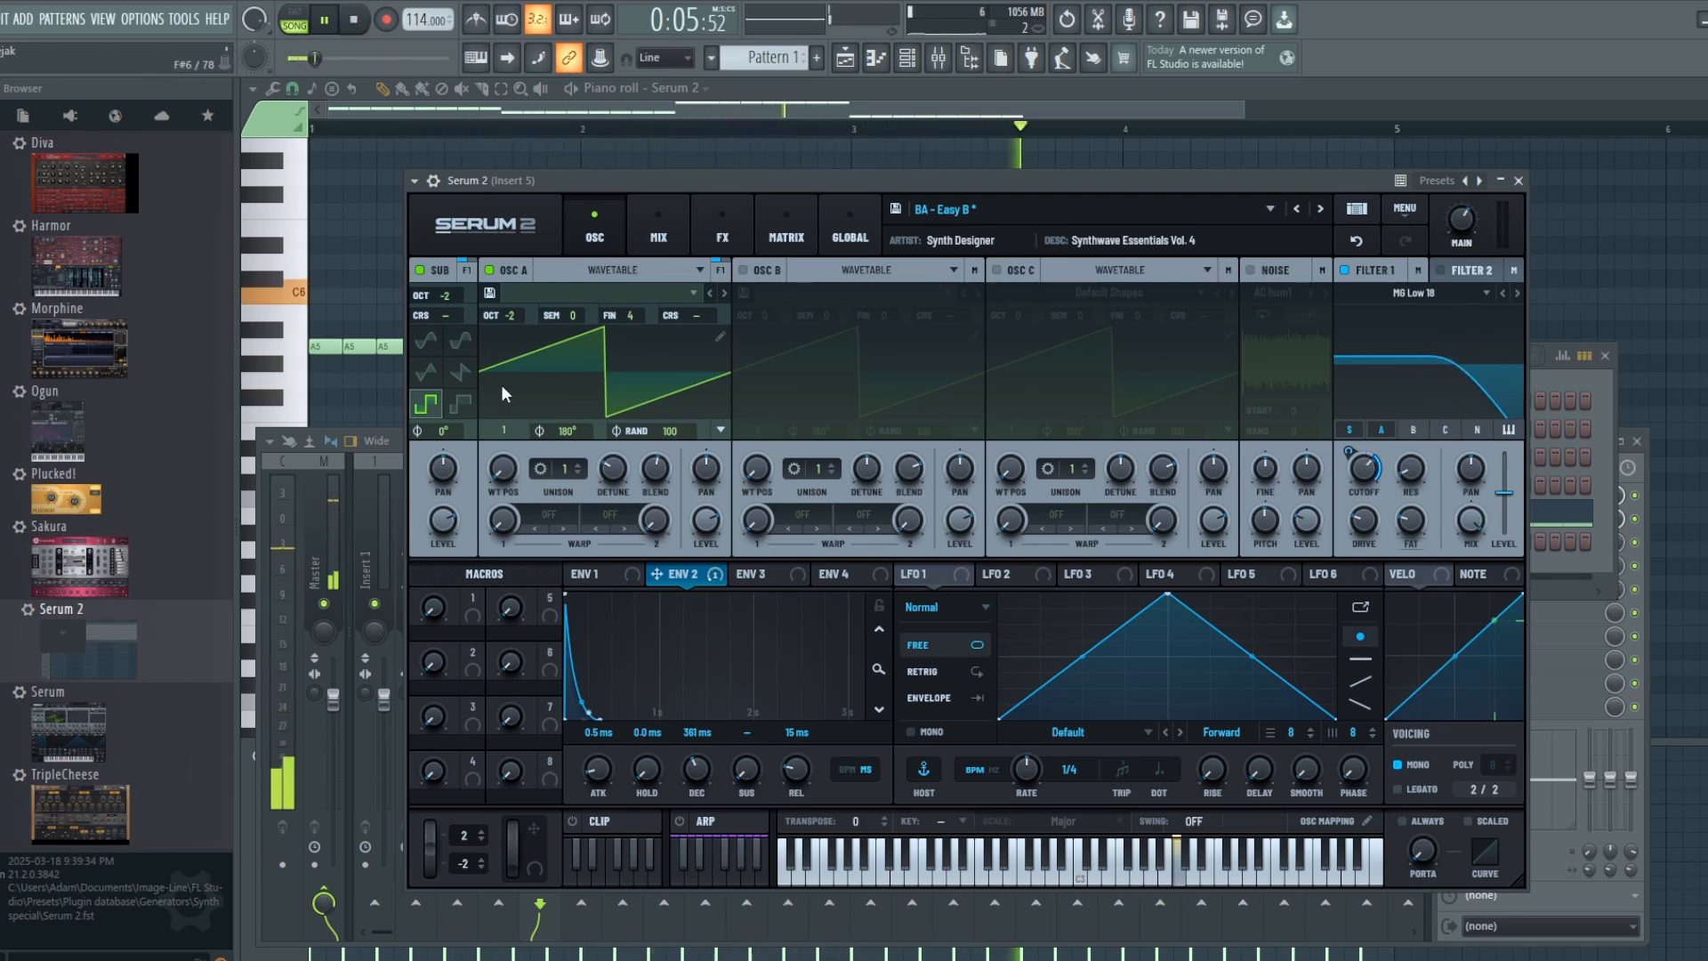
# Step: Set the OSC A unison to 4 voices during playback, raise it to 7 voices, and stop the song
pyautogui.doubleClick(573, 469)
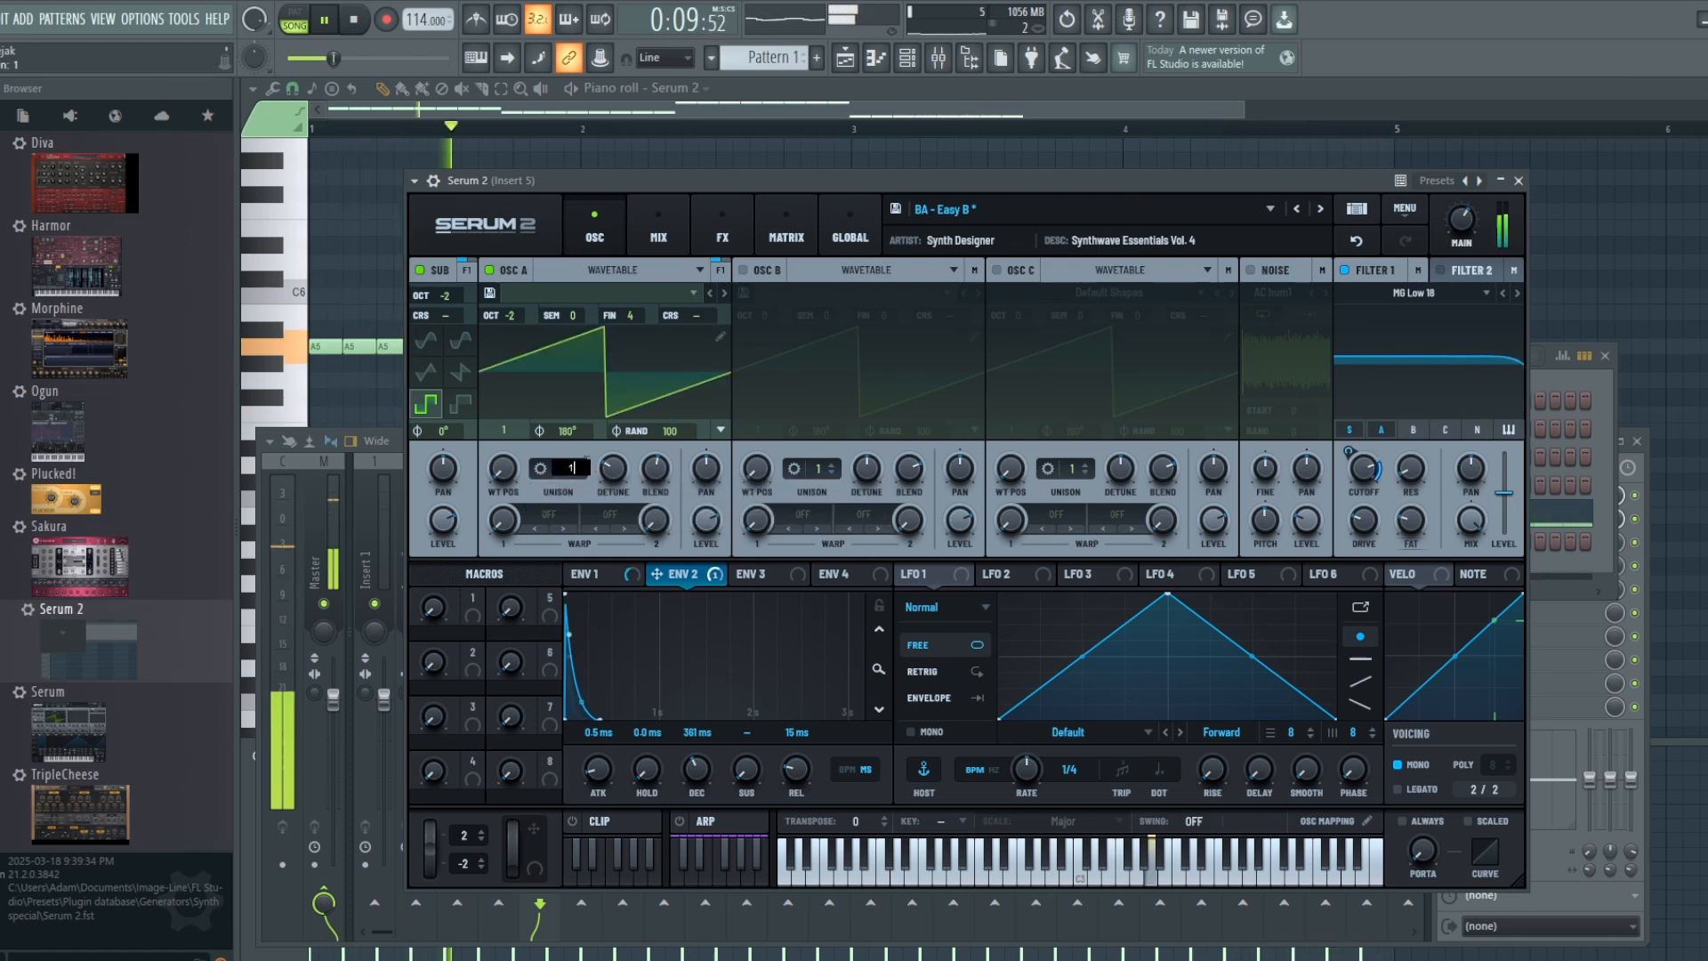
pyautogui.write('4')
pyautogui.press('Return')
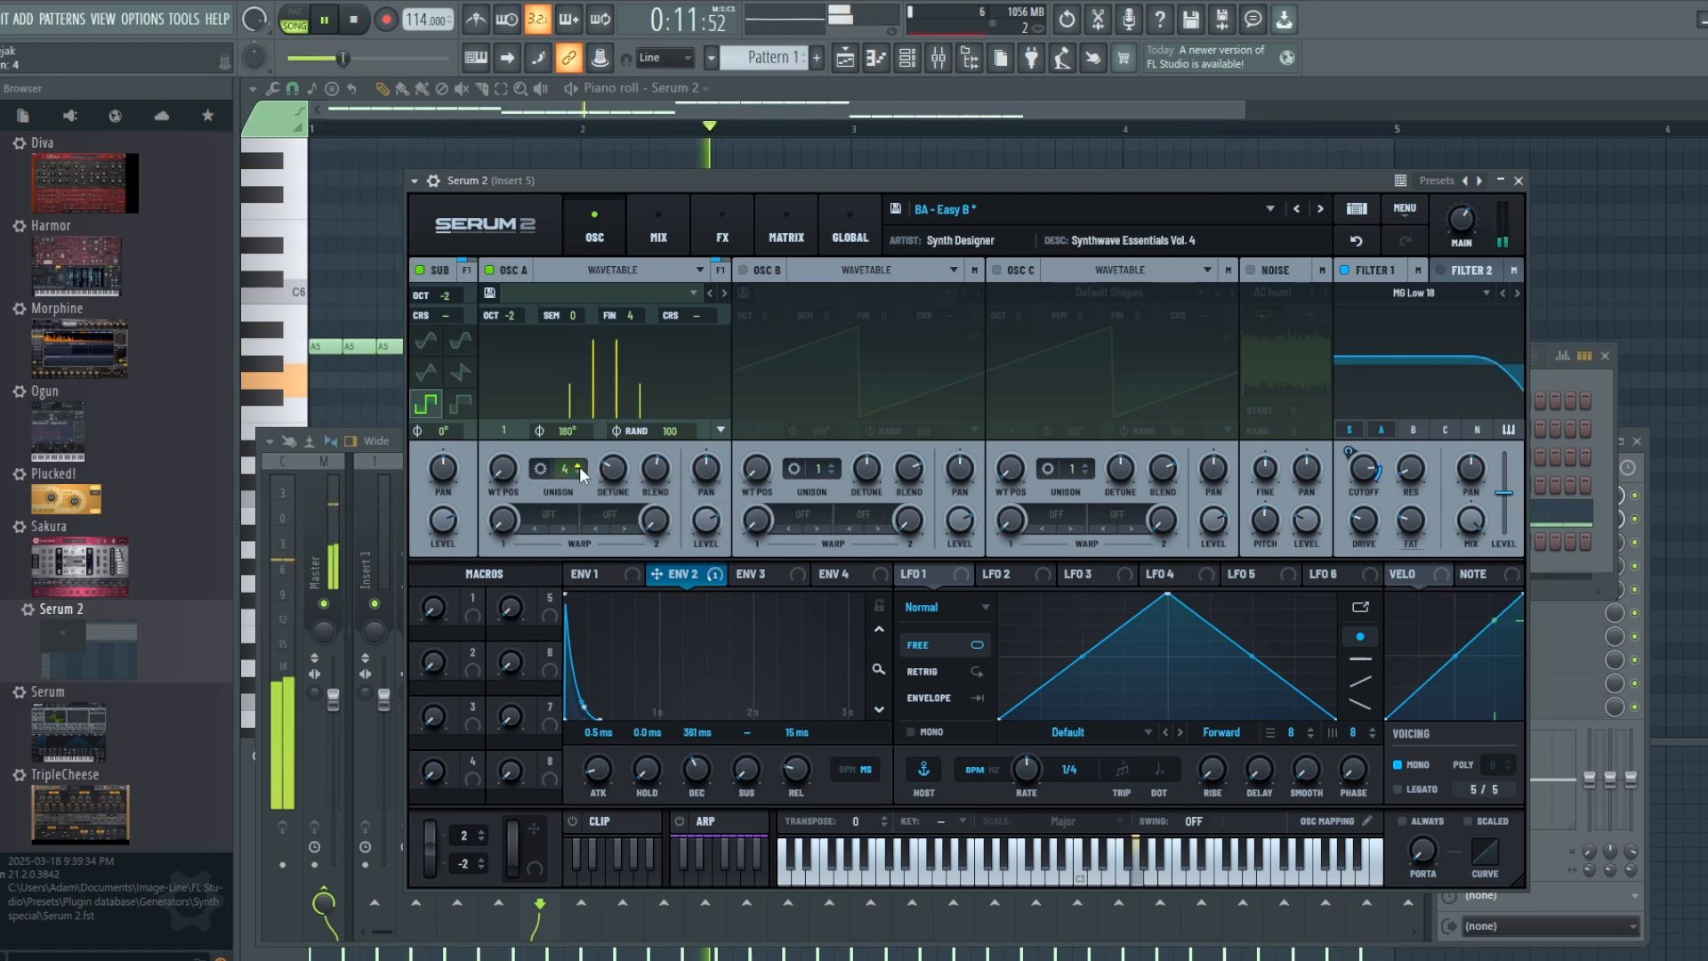
pyautogui.click(580, 466)
pyautogui.click(580, 466)
pyautogui.click(579, 466)
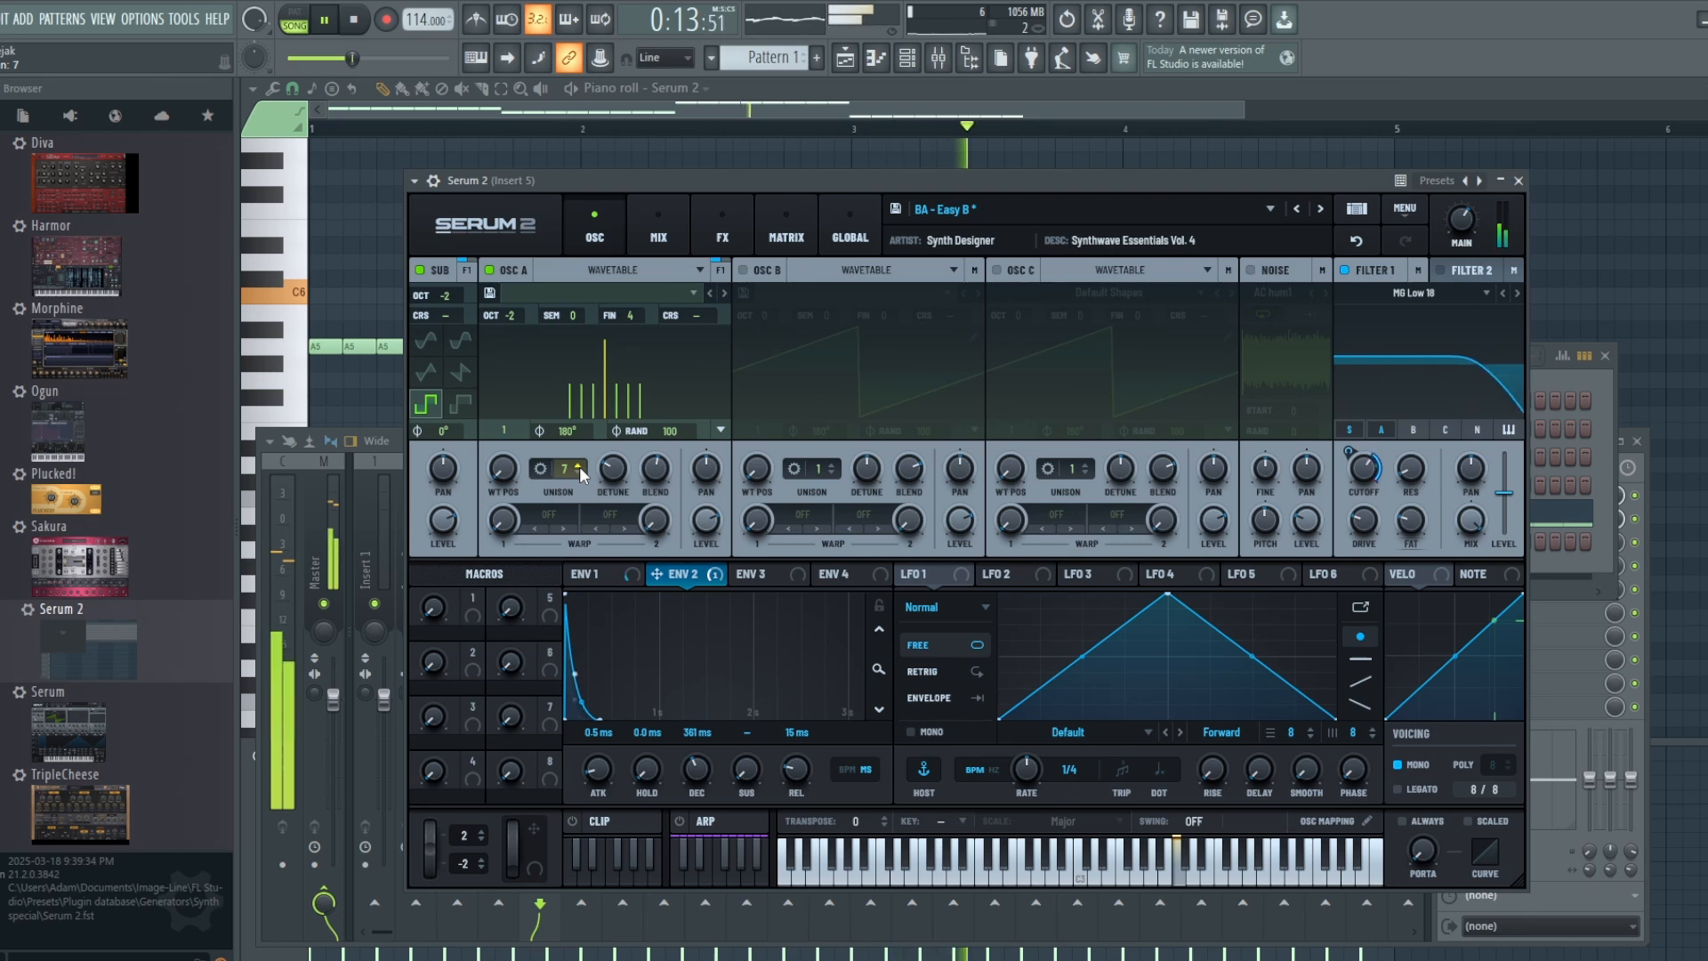
pyautogui.click(355, 27)
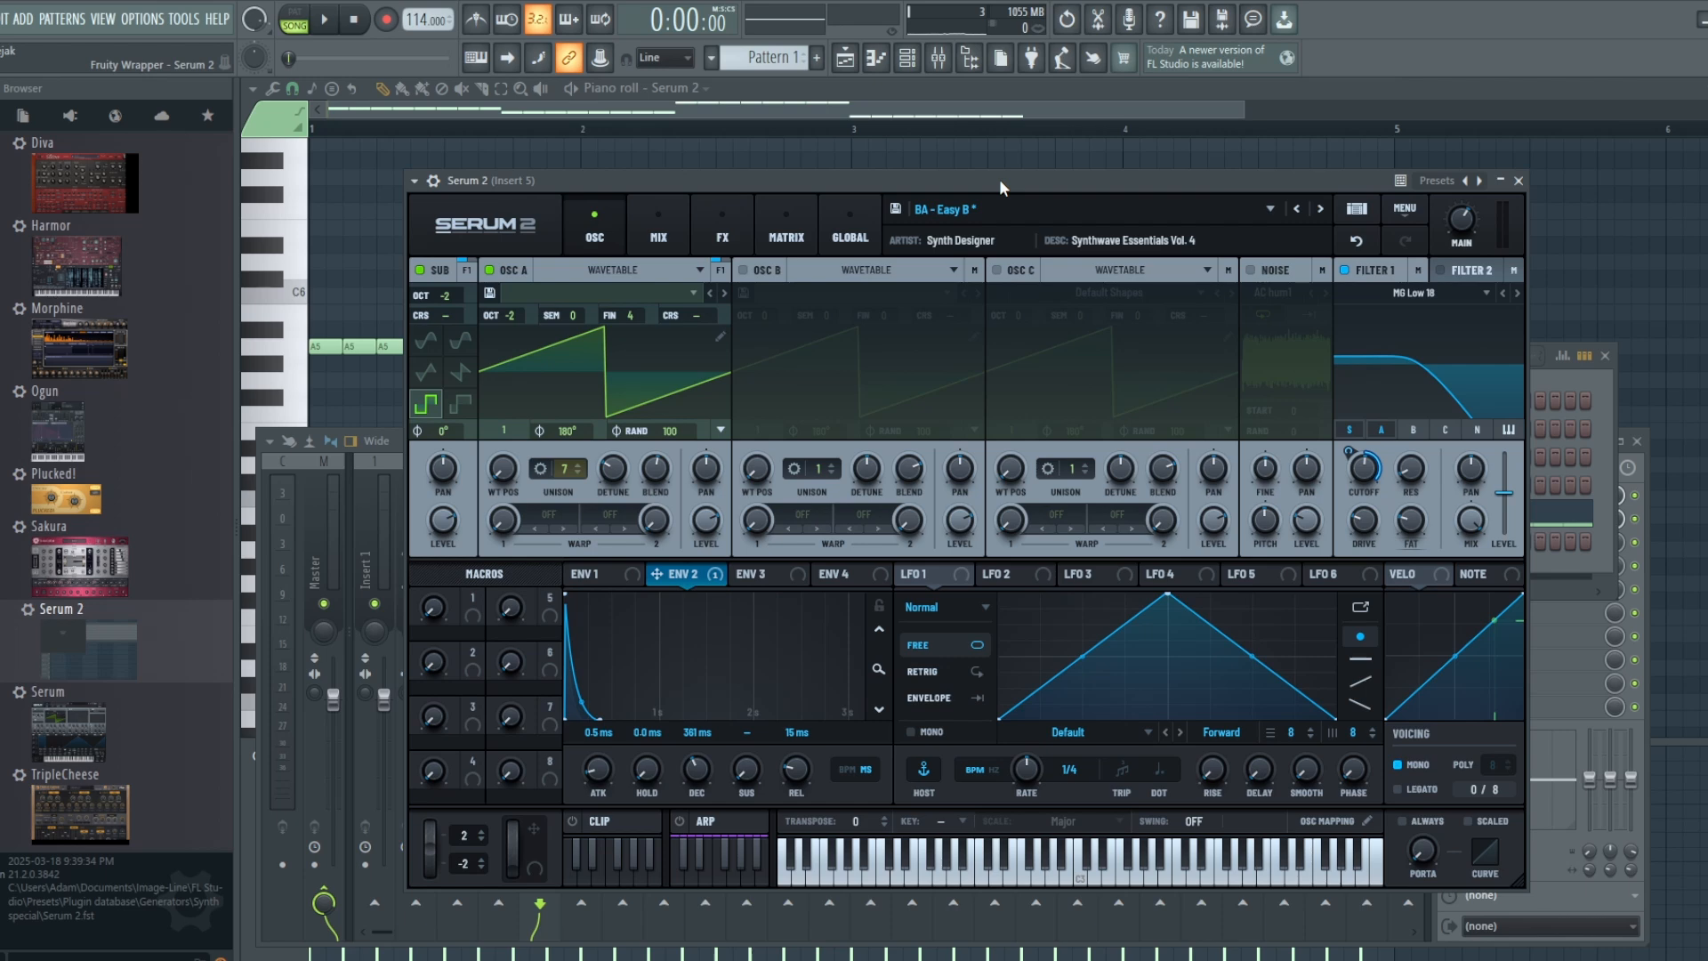
# Step: Audition slightly and strongly raised Filter 1 resonance, and bring the resonance back down to about 28 %
pyautogui.click(325, 21)
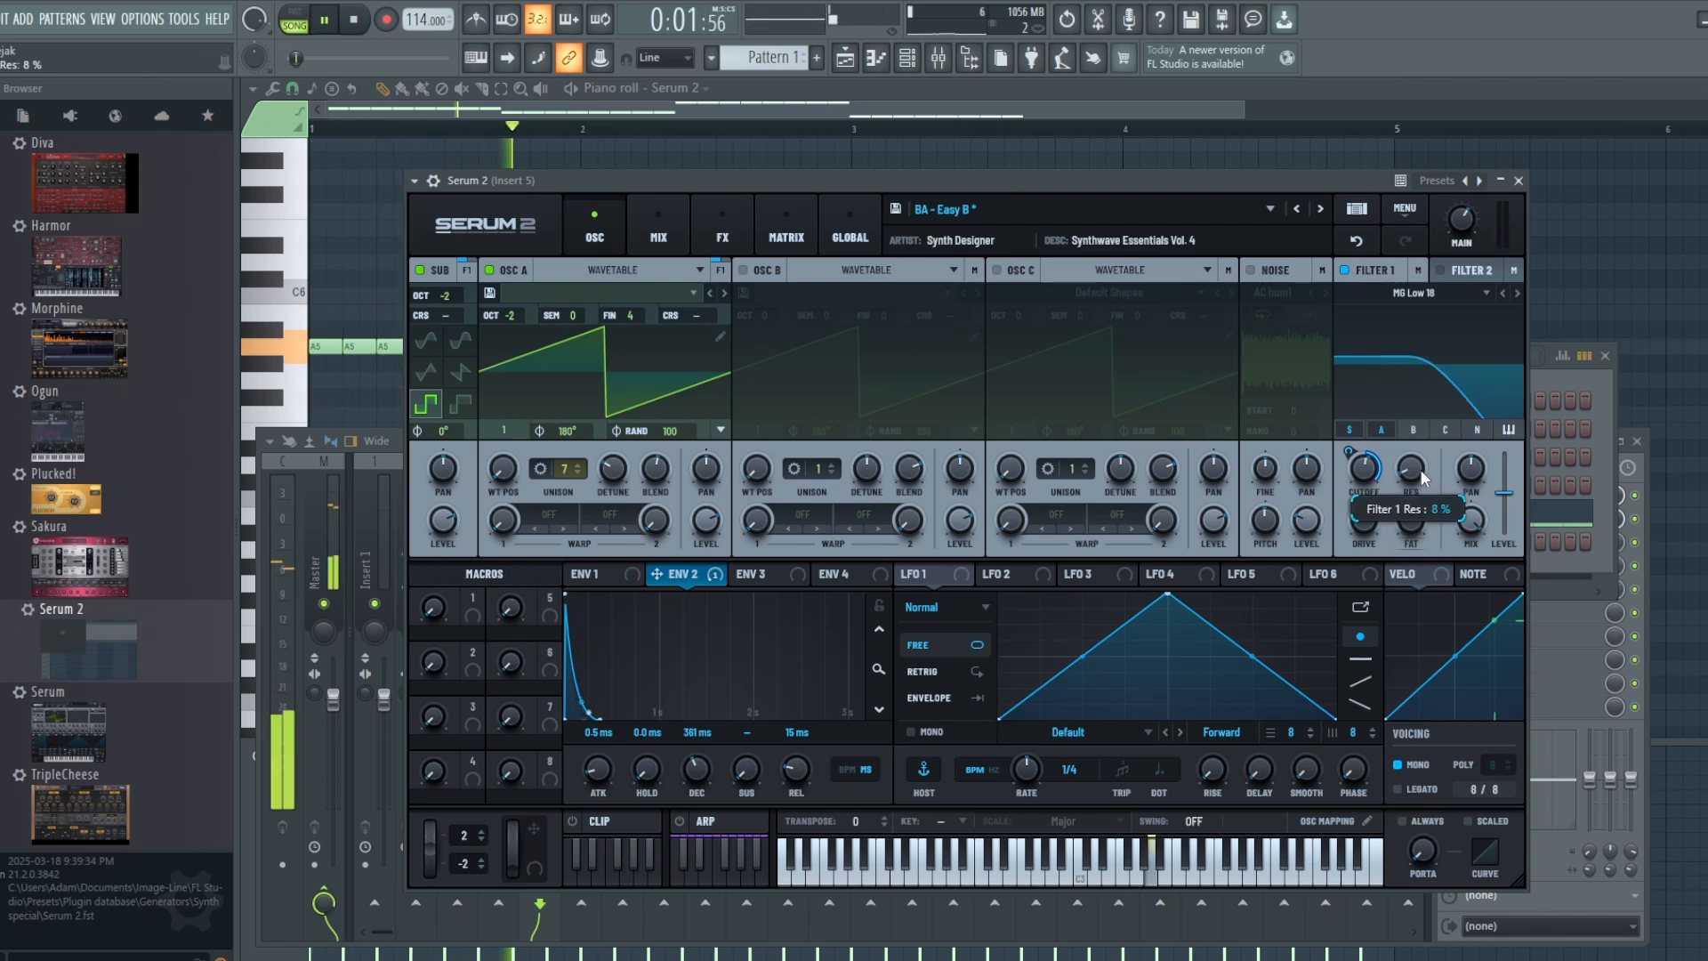
pyautogui.moveTo(1421, 474); pyautogui.dragTo(1394, 436)
pyautogui.press('space')
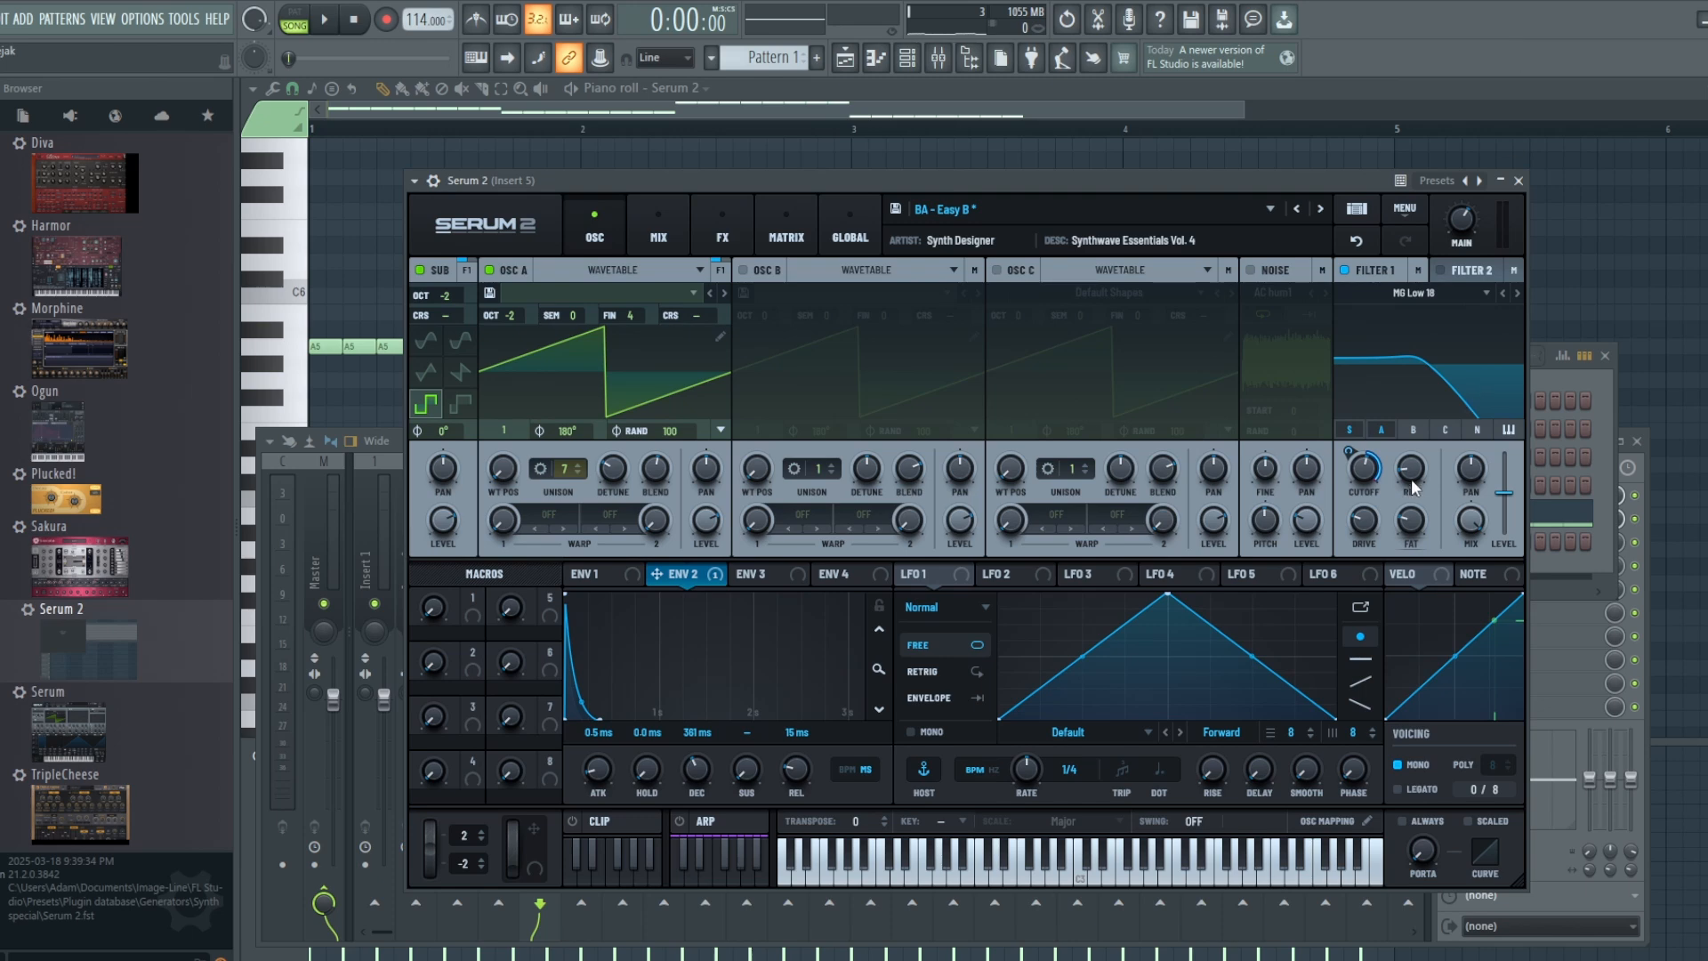
pyautogui.moveTo(1413, 485); pyautogui.dragTo(1418, 344)
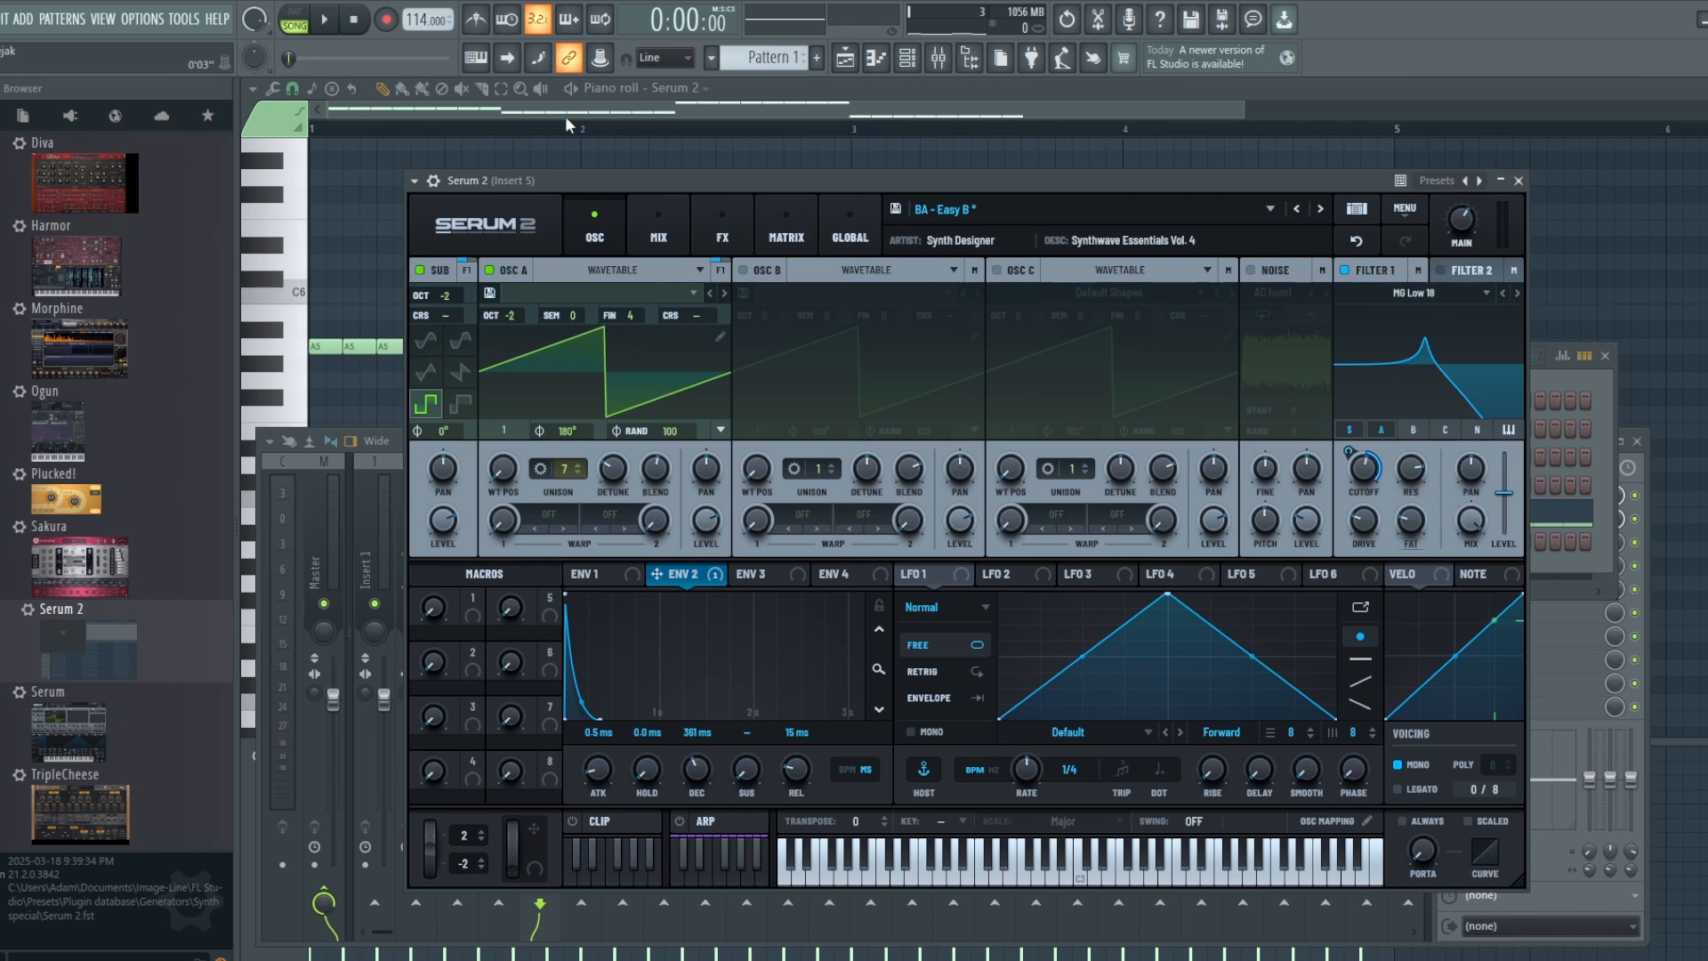
pyautogui.click(324, 19)
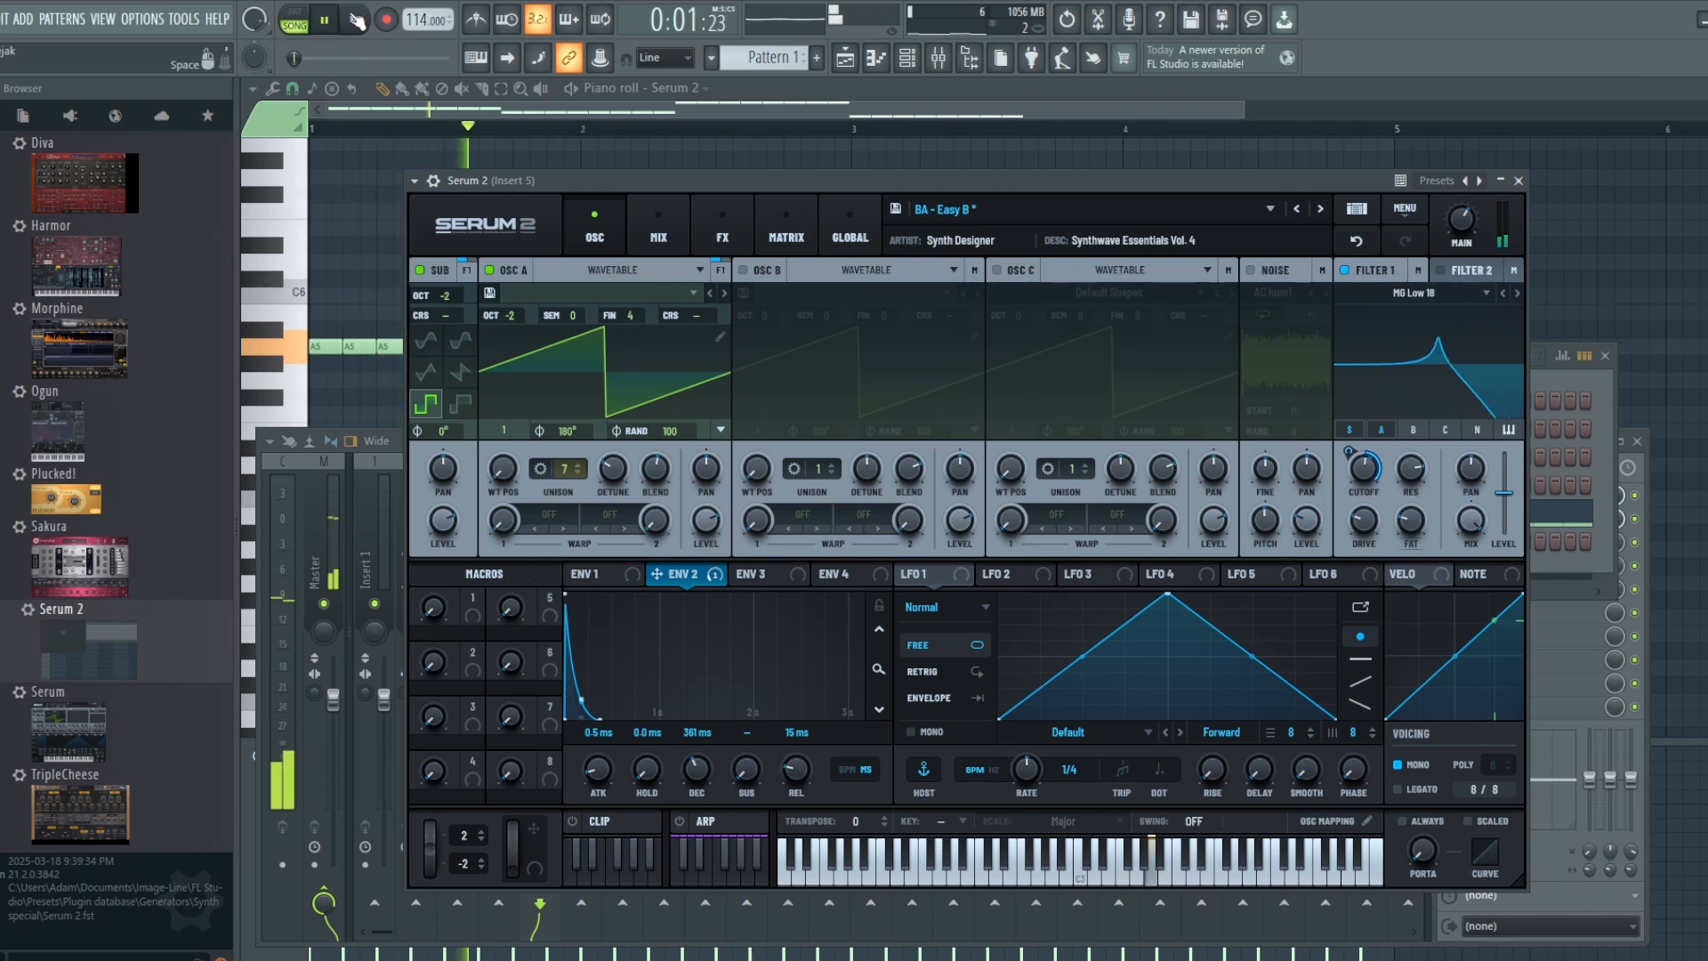
pyautogui.click(355, 20)
pyautogui.moveTo(1413, 480); pyautogui.dragTo(1415, 534)
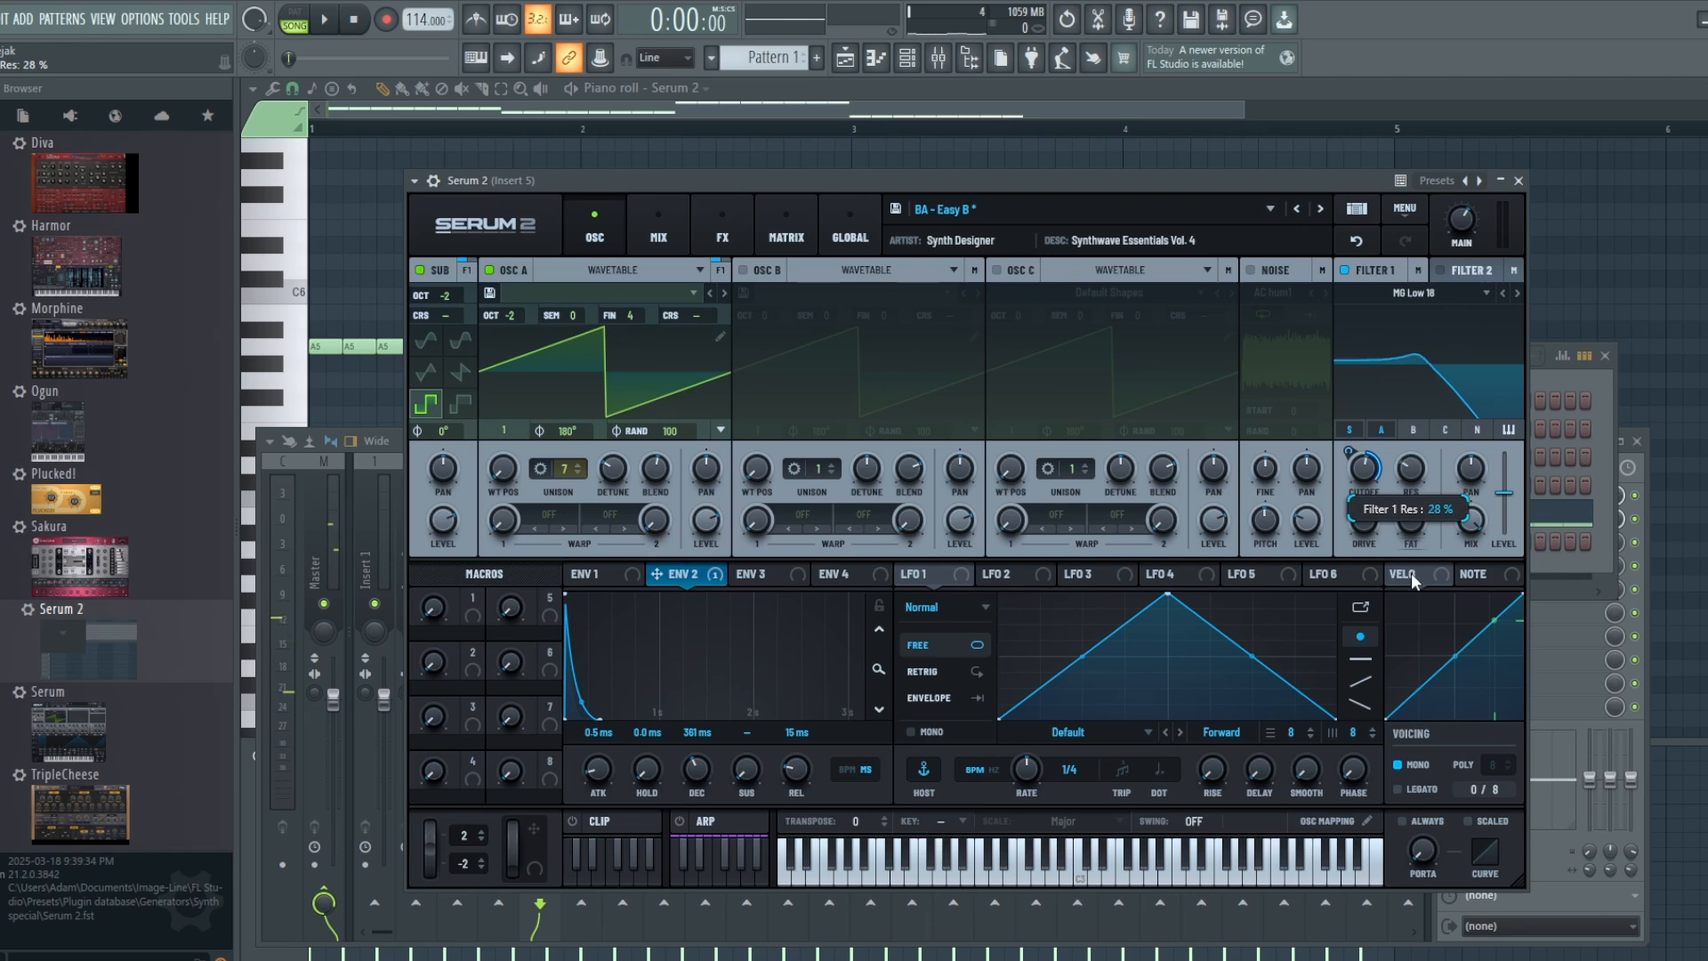
# Step: Add a Distortion effect after the Chorus in the main effects chain of Serum 2
pyautogui.click(728, 230)
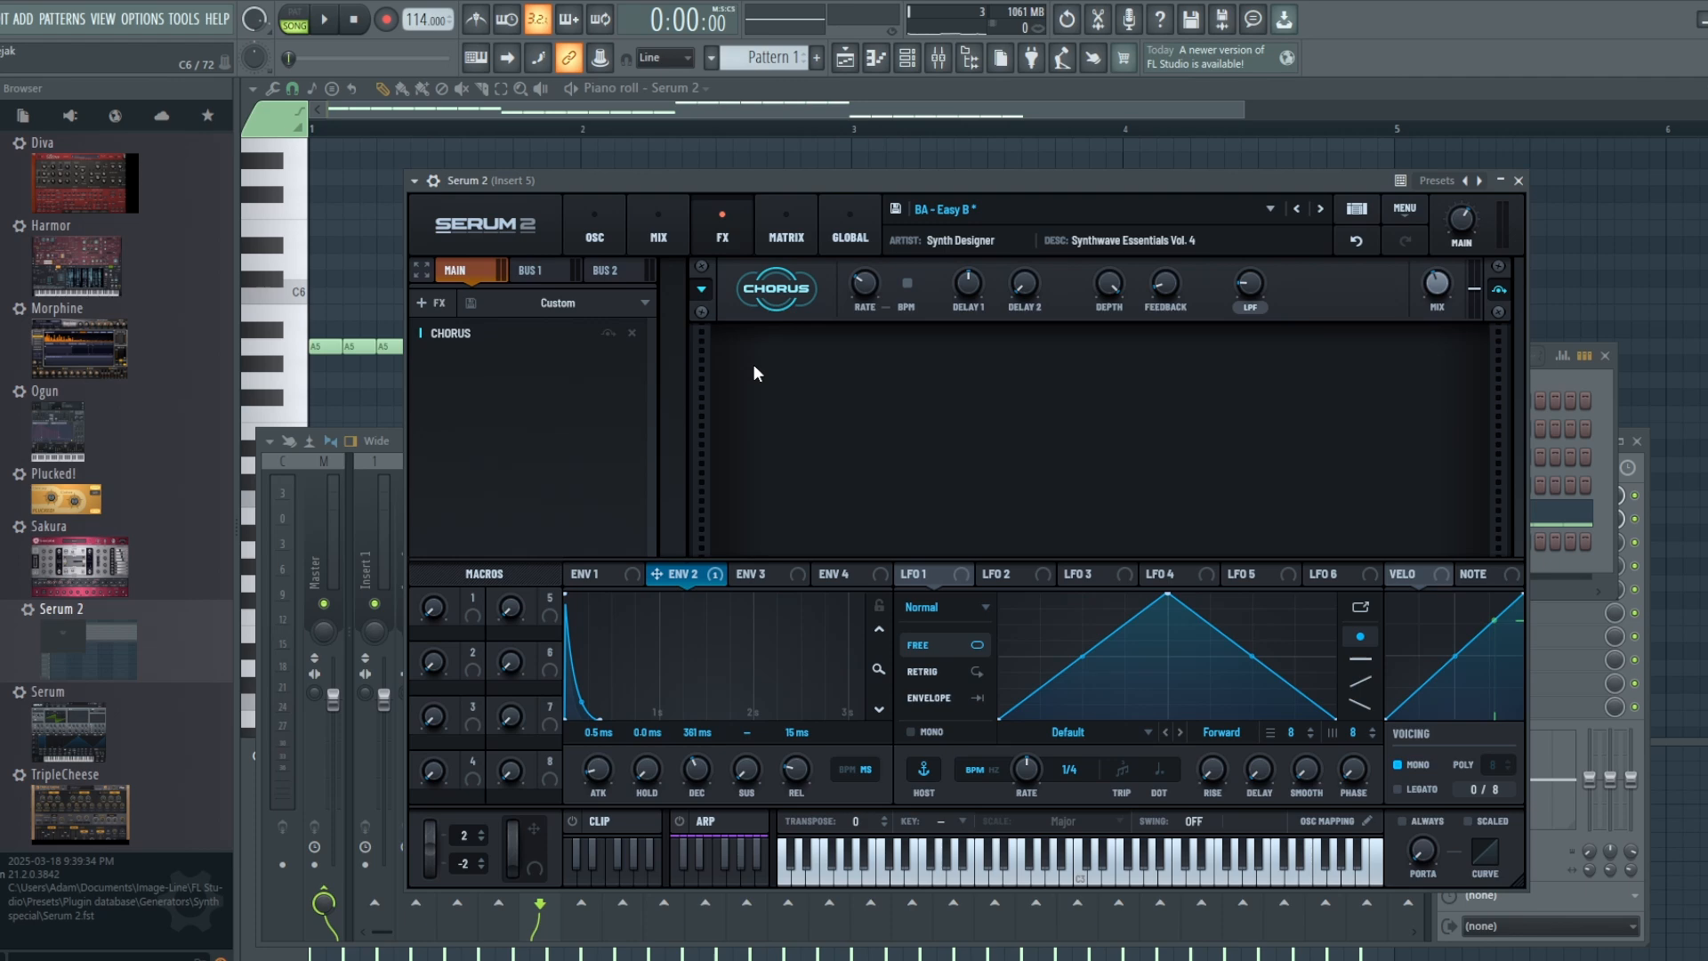
pyautogui.click(659, 229)
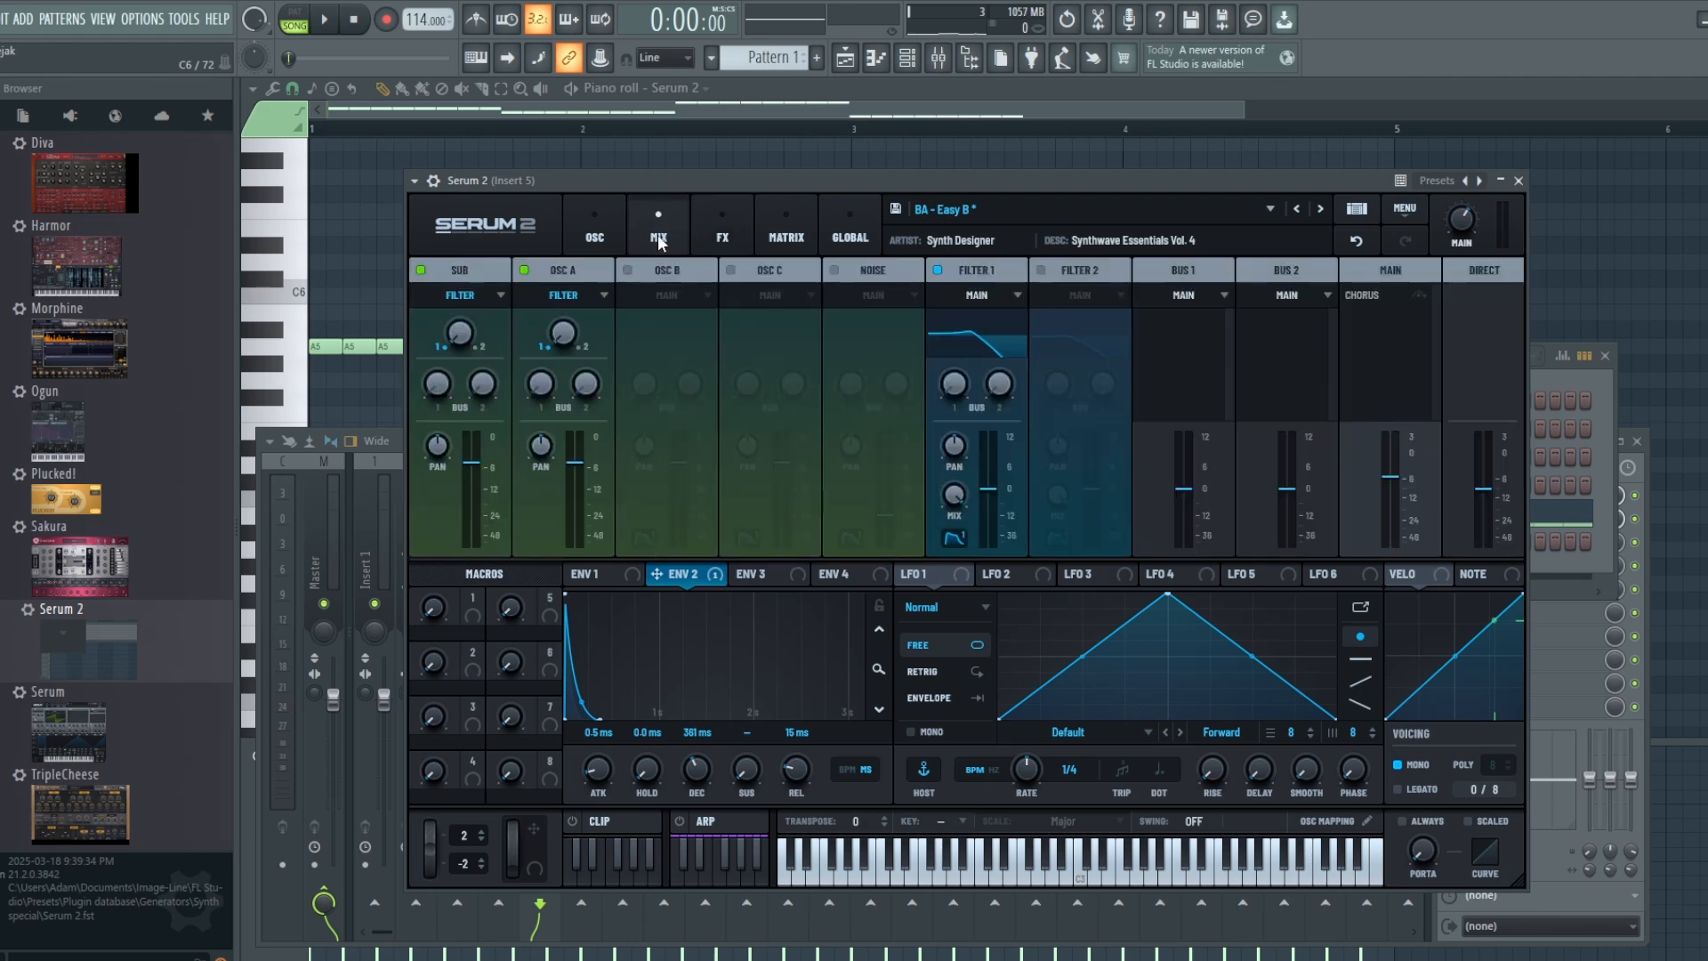
pyautogui.click(712, 230)
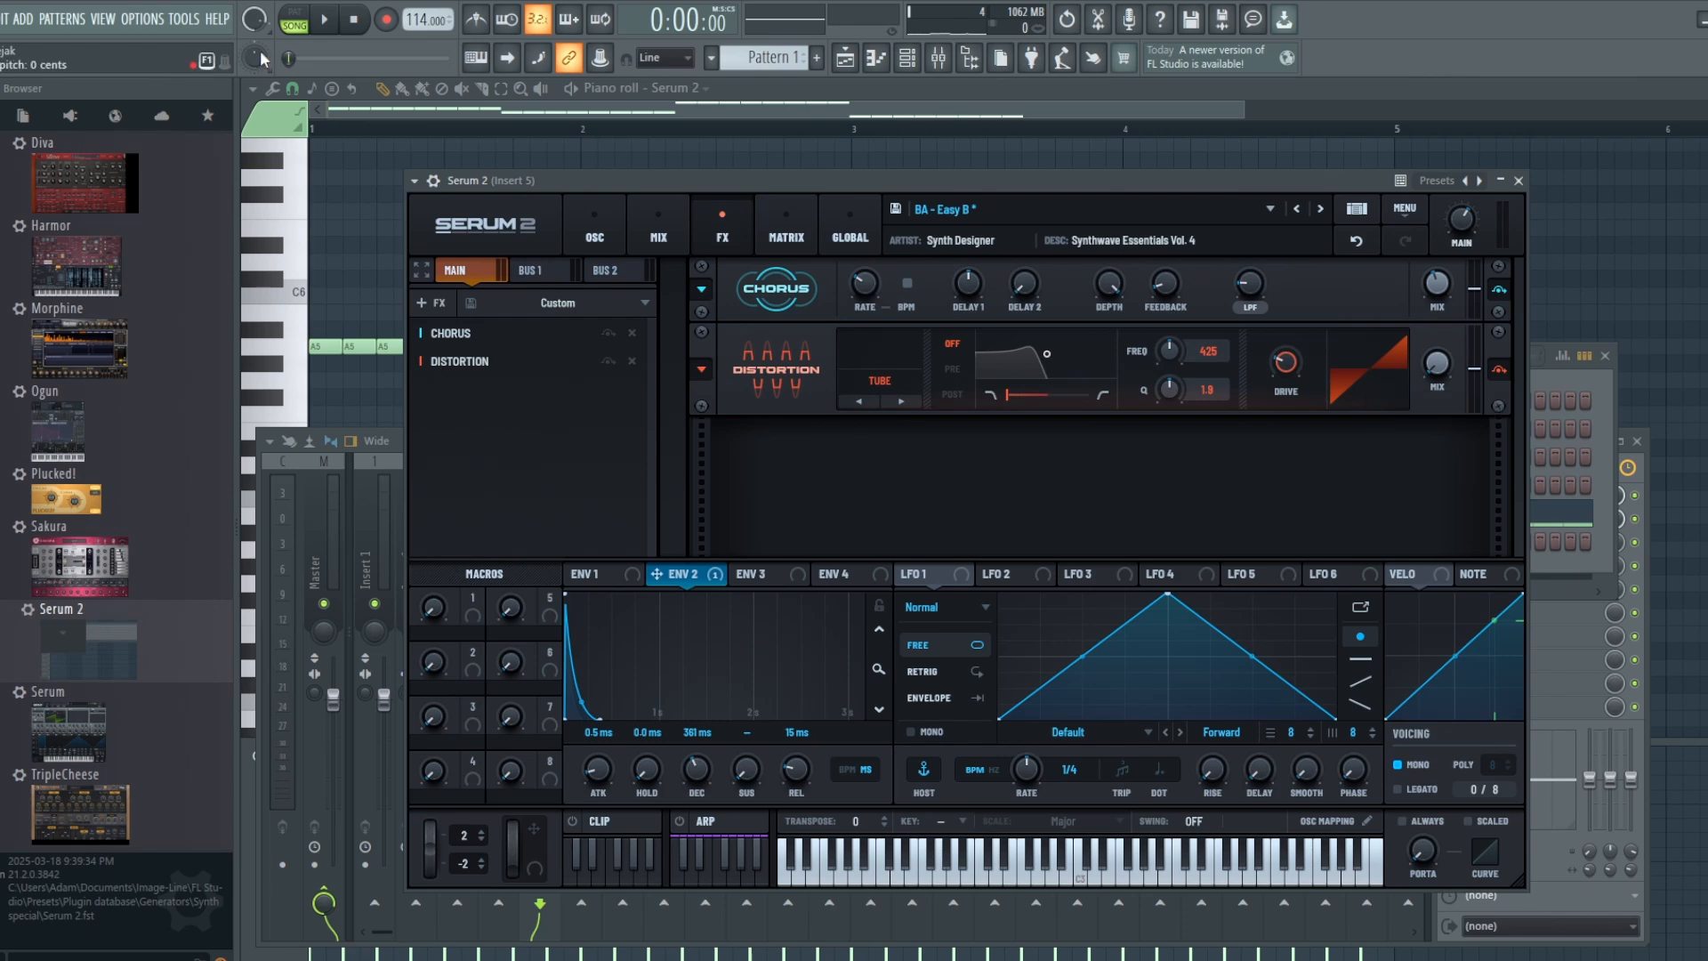
# Step: Raise the Tube distortion's wet mix to at least 86 % and its drive well up during playback, and stop the song
pyautogui.press('space')
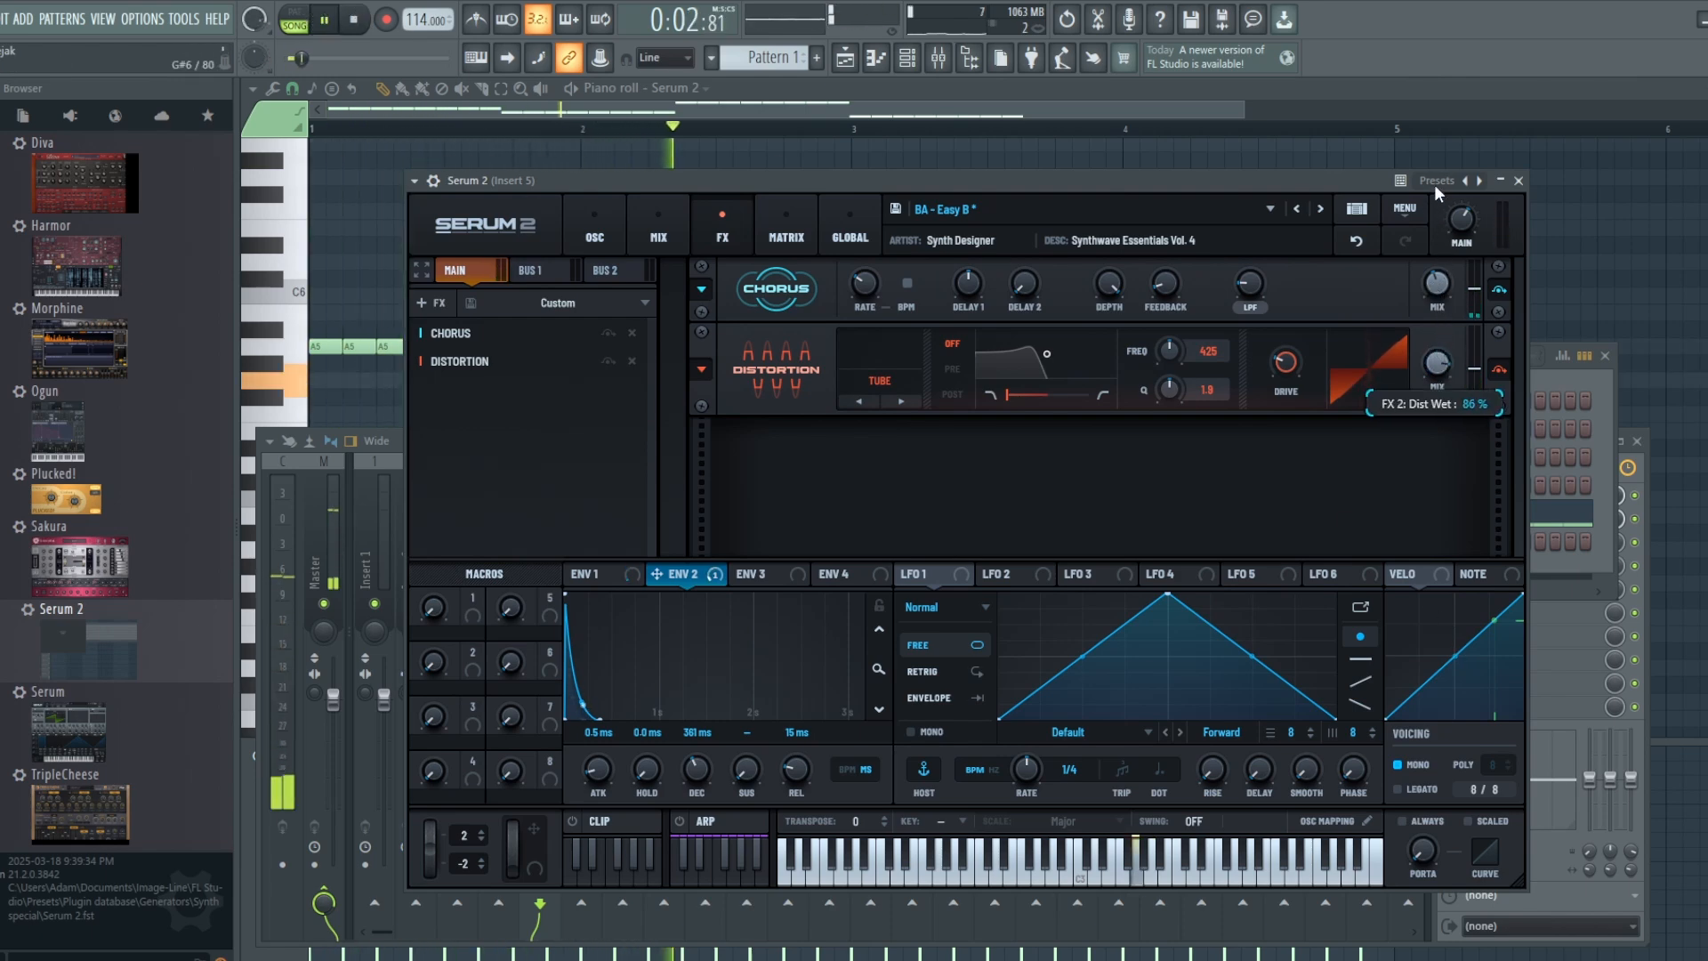
pyautogui.moveTo(1284, 365); pyautogui.dragTo(1280, 228)
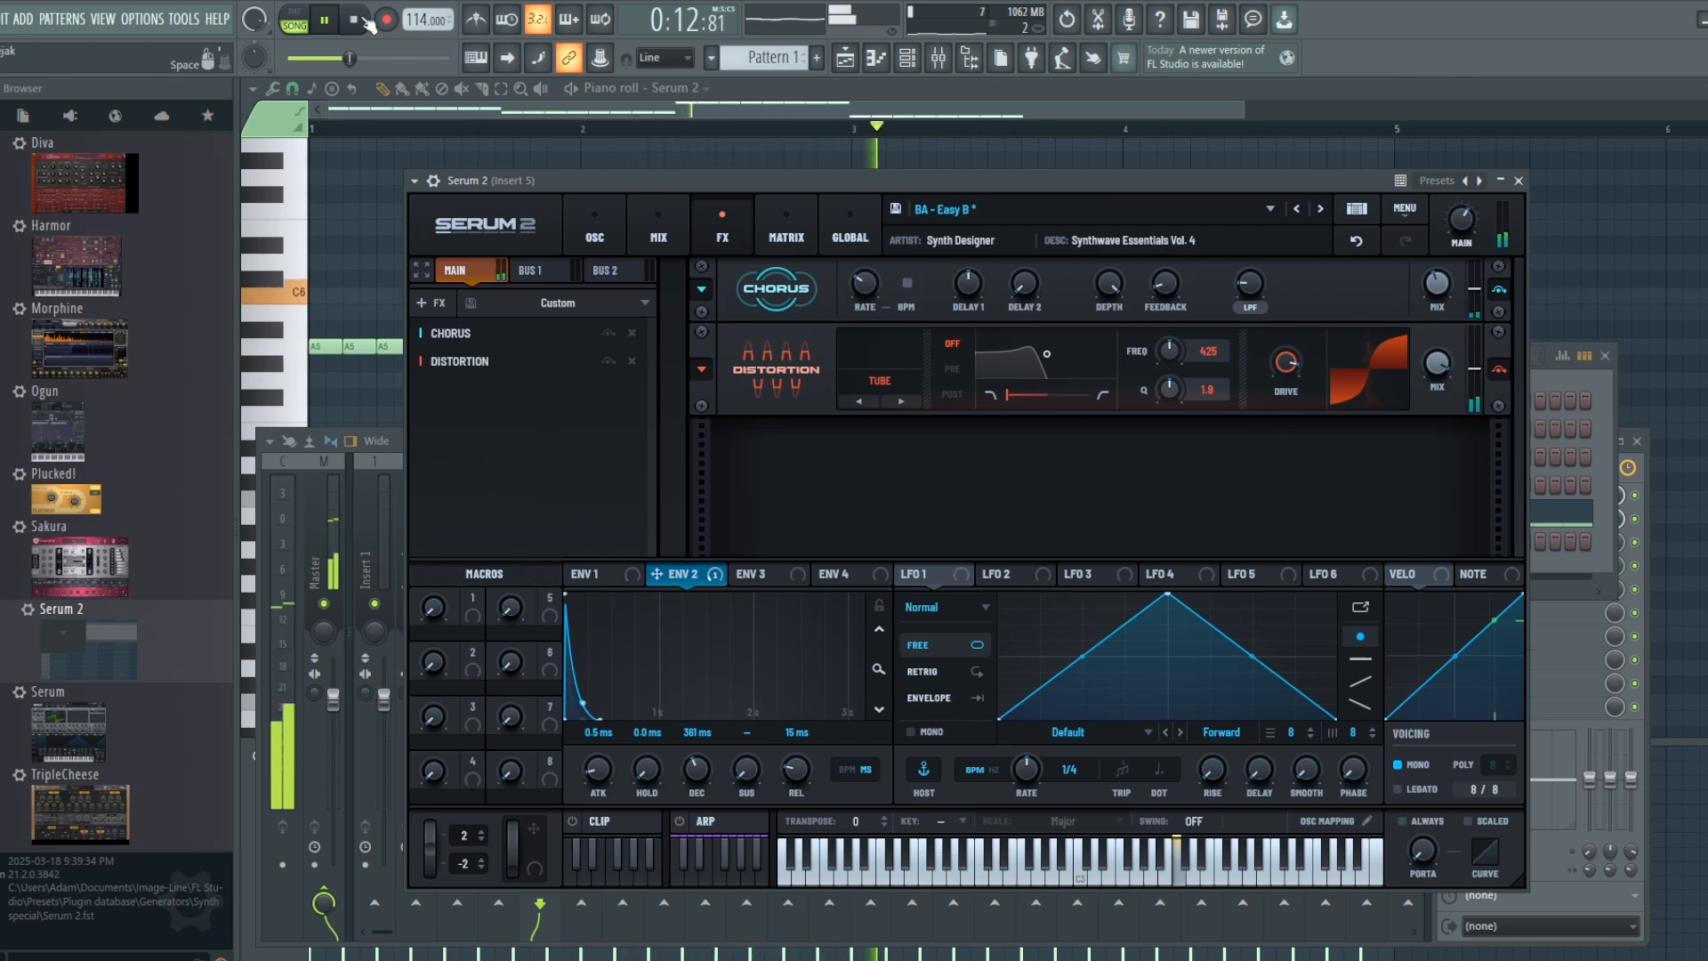
pyautogui.moveTo(1286, 362)
pyautogui.mouseDown()
pyautogui.moveTo(1289, 550)
pyautogui.moveTo(1285, 358)
pyautogui.mouseUp()
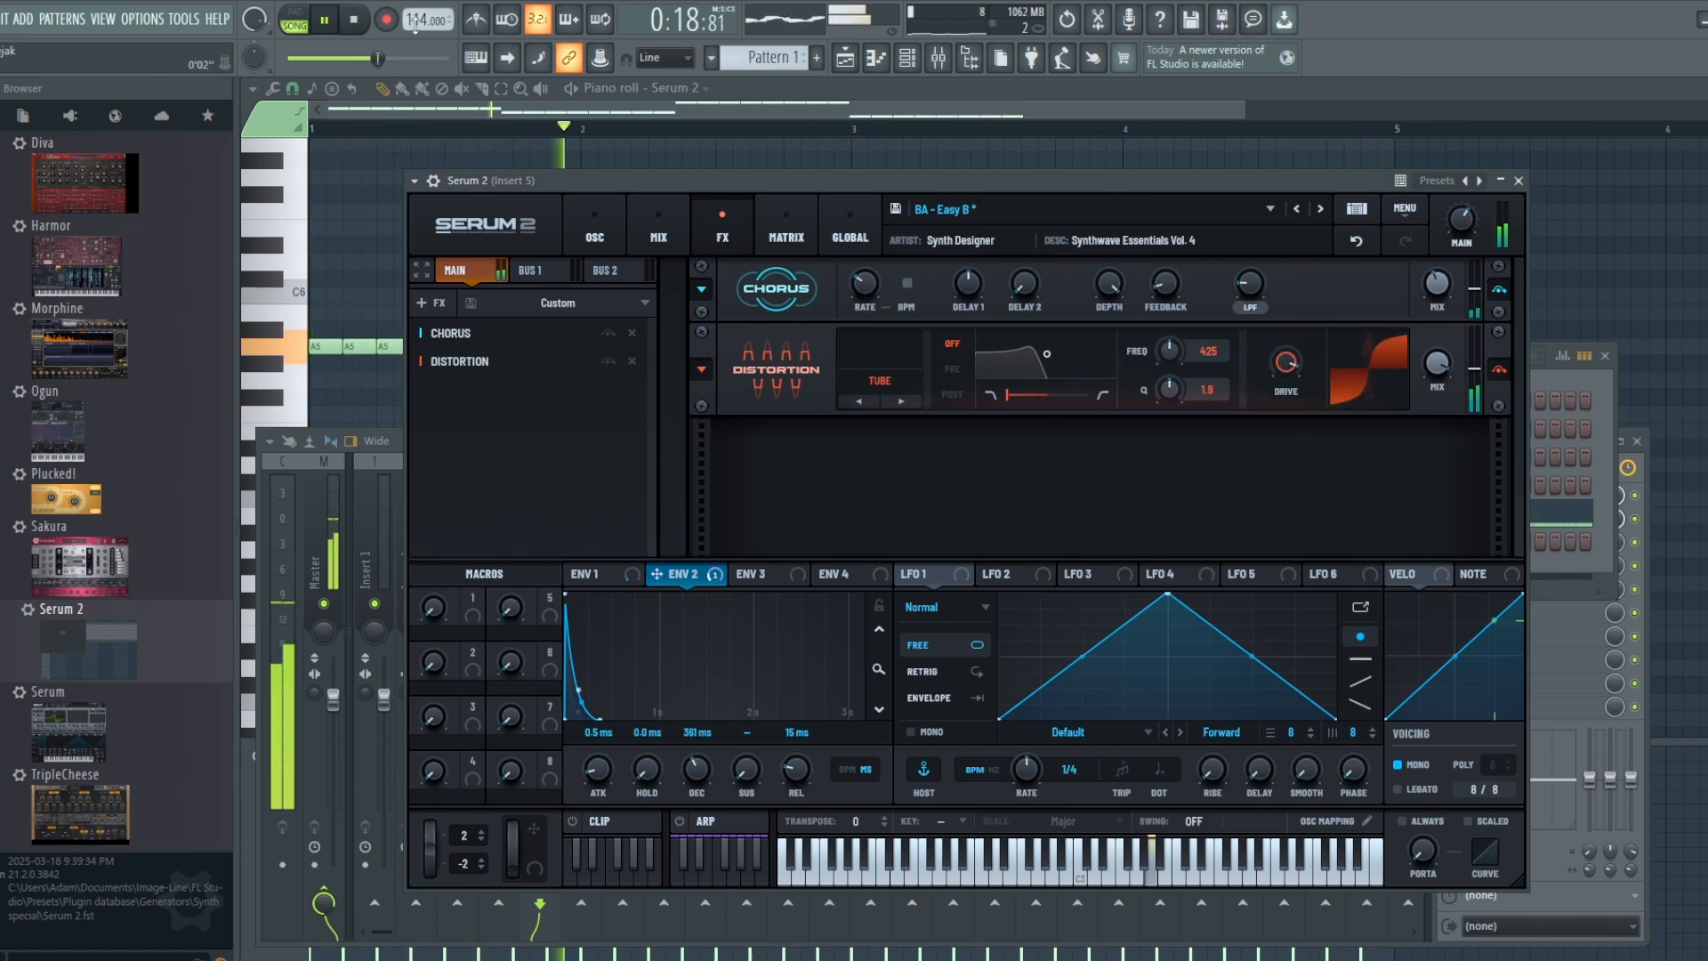
pyautogui.click(353, 19)
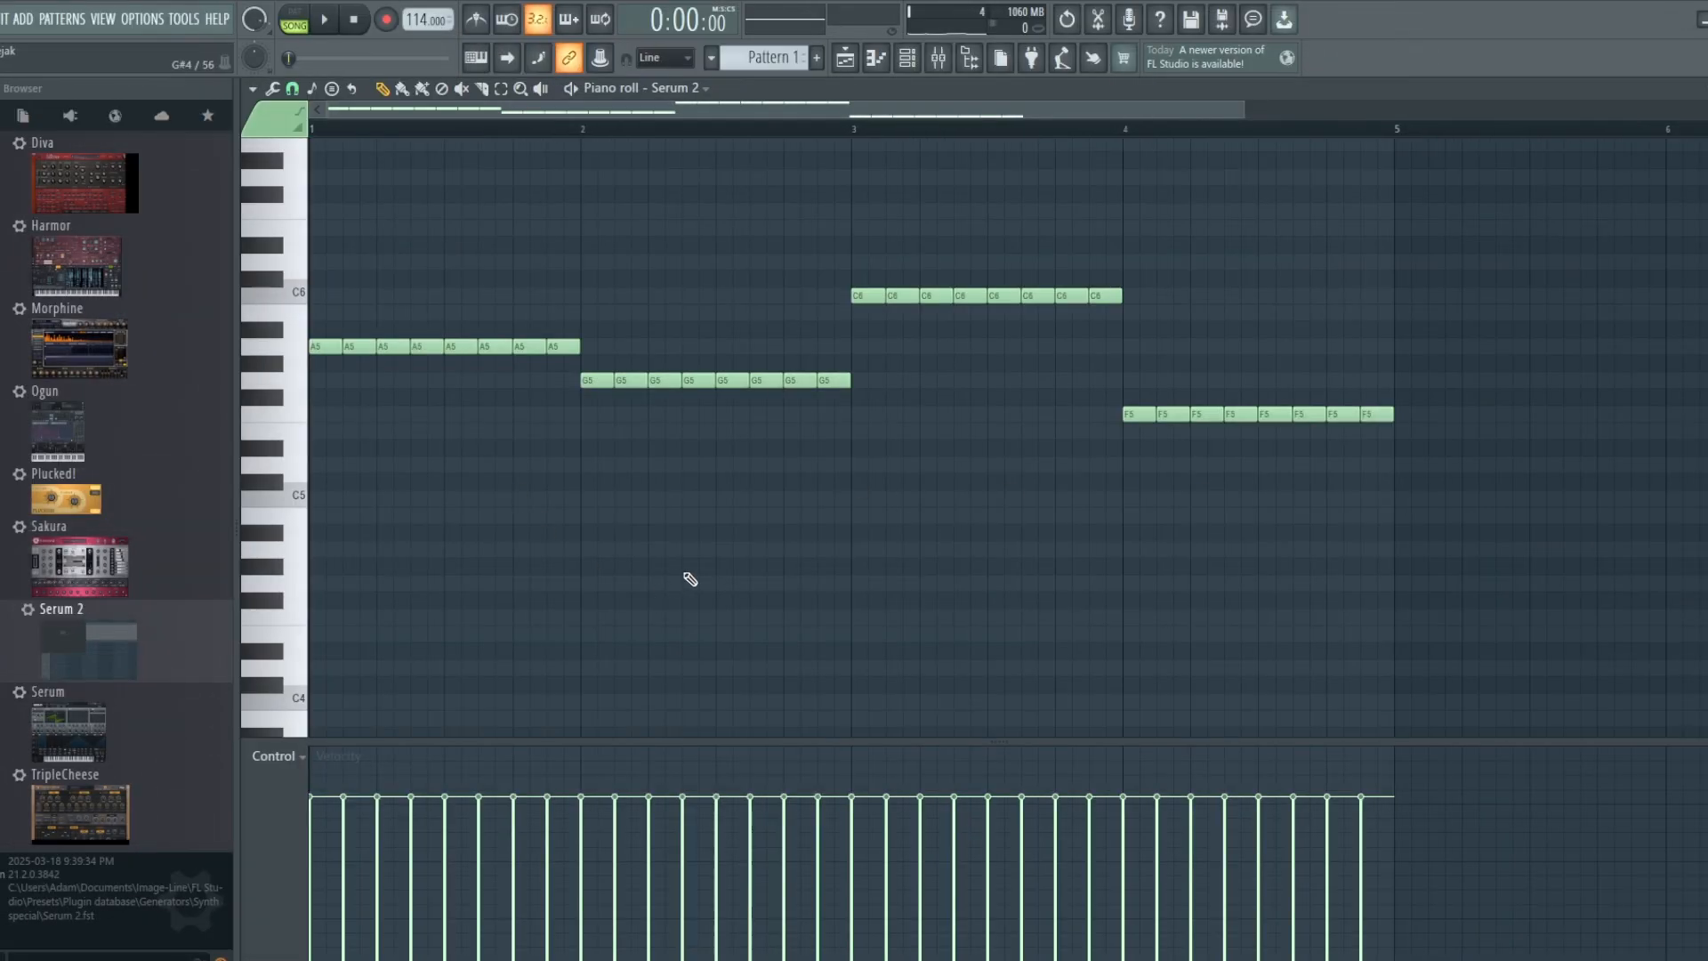
# Step: Select every second note in all four bars of the bassline, raise them one octave, and audition the octave pattern
pyautogui.scroll(5, 703, 579)
pyautogui.scroll(-2, 1011, 445)
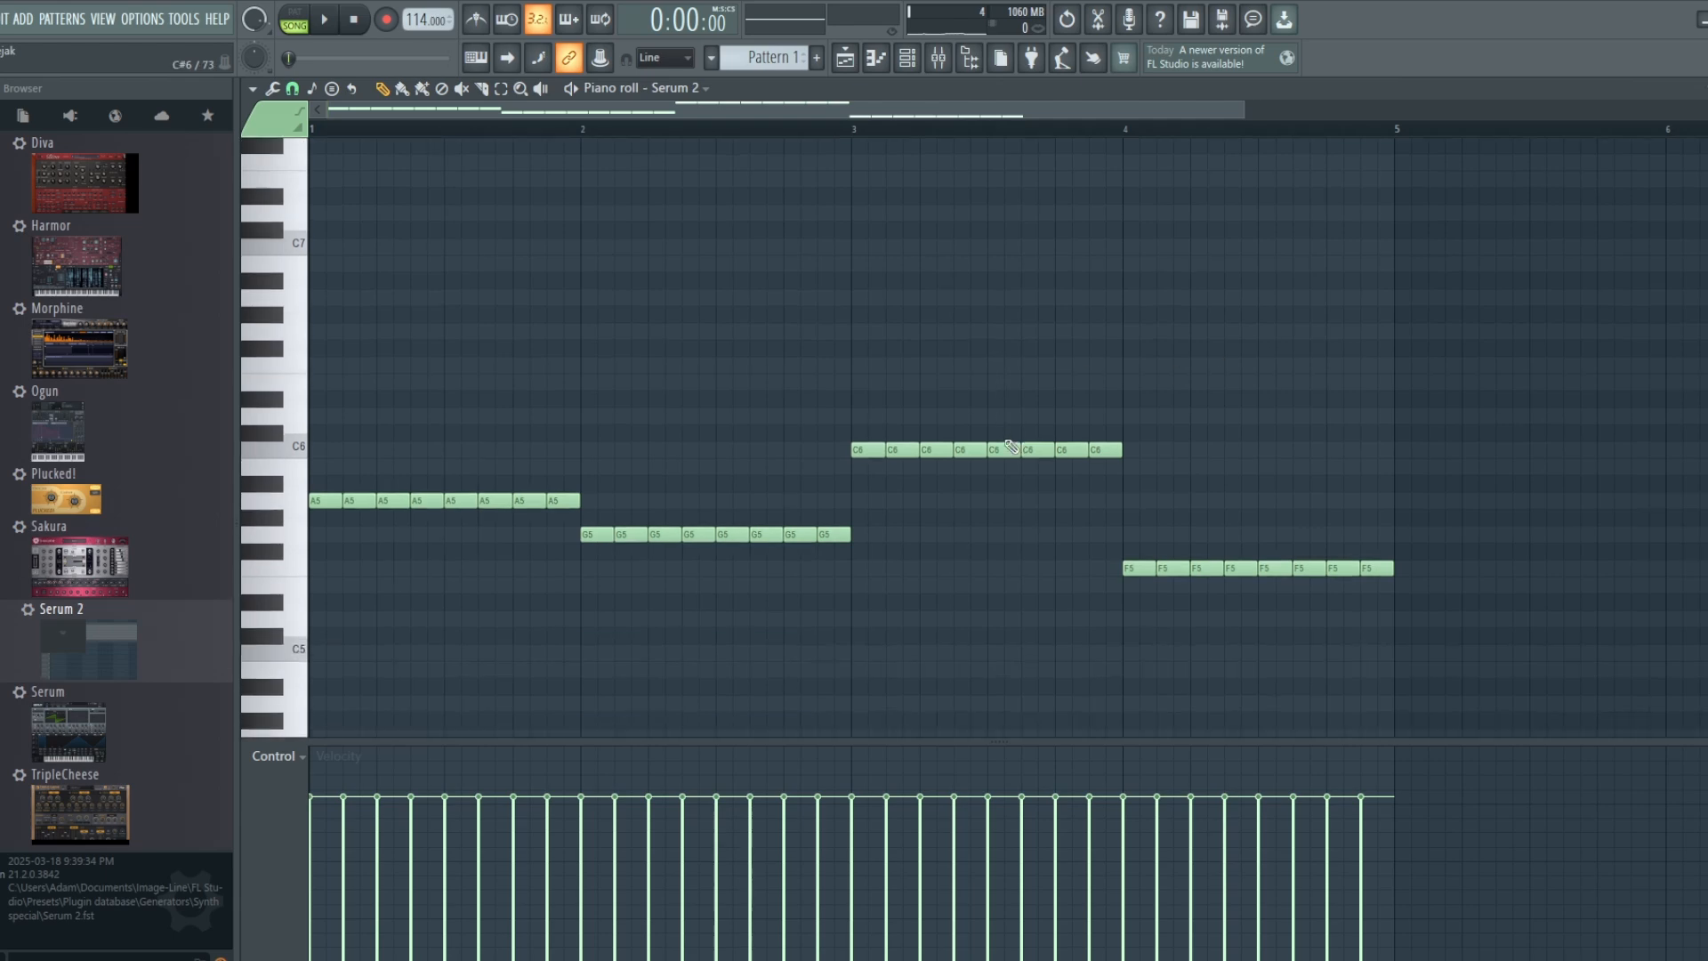
pyautogui.keyDown('ctrl'); pyautogui.click(360, 499); pyautogui.keyUp('ctrl')
pyautogui.keyDown('ctrl'); pyautogui.click(429, 500); pyautogui.keyUp('ctrl')
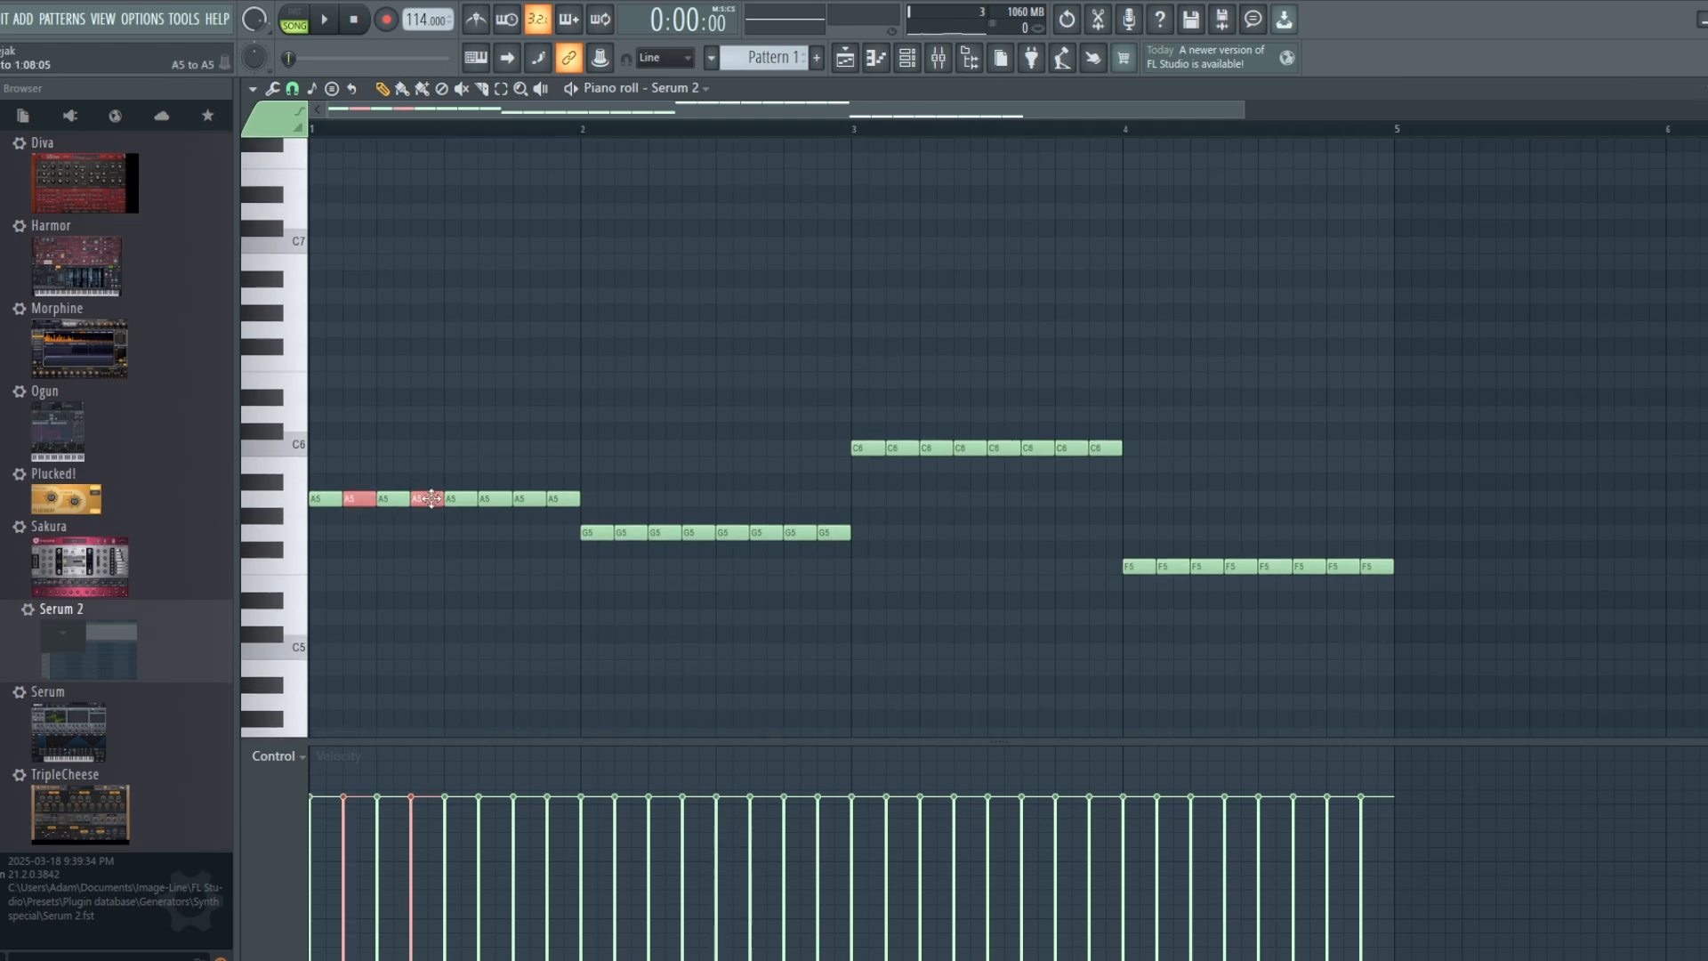
pyautogui.keyDown('ctrl'); pyautogui.click(485, 498); pyautogui.keyUp('ctrl')
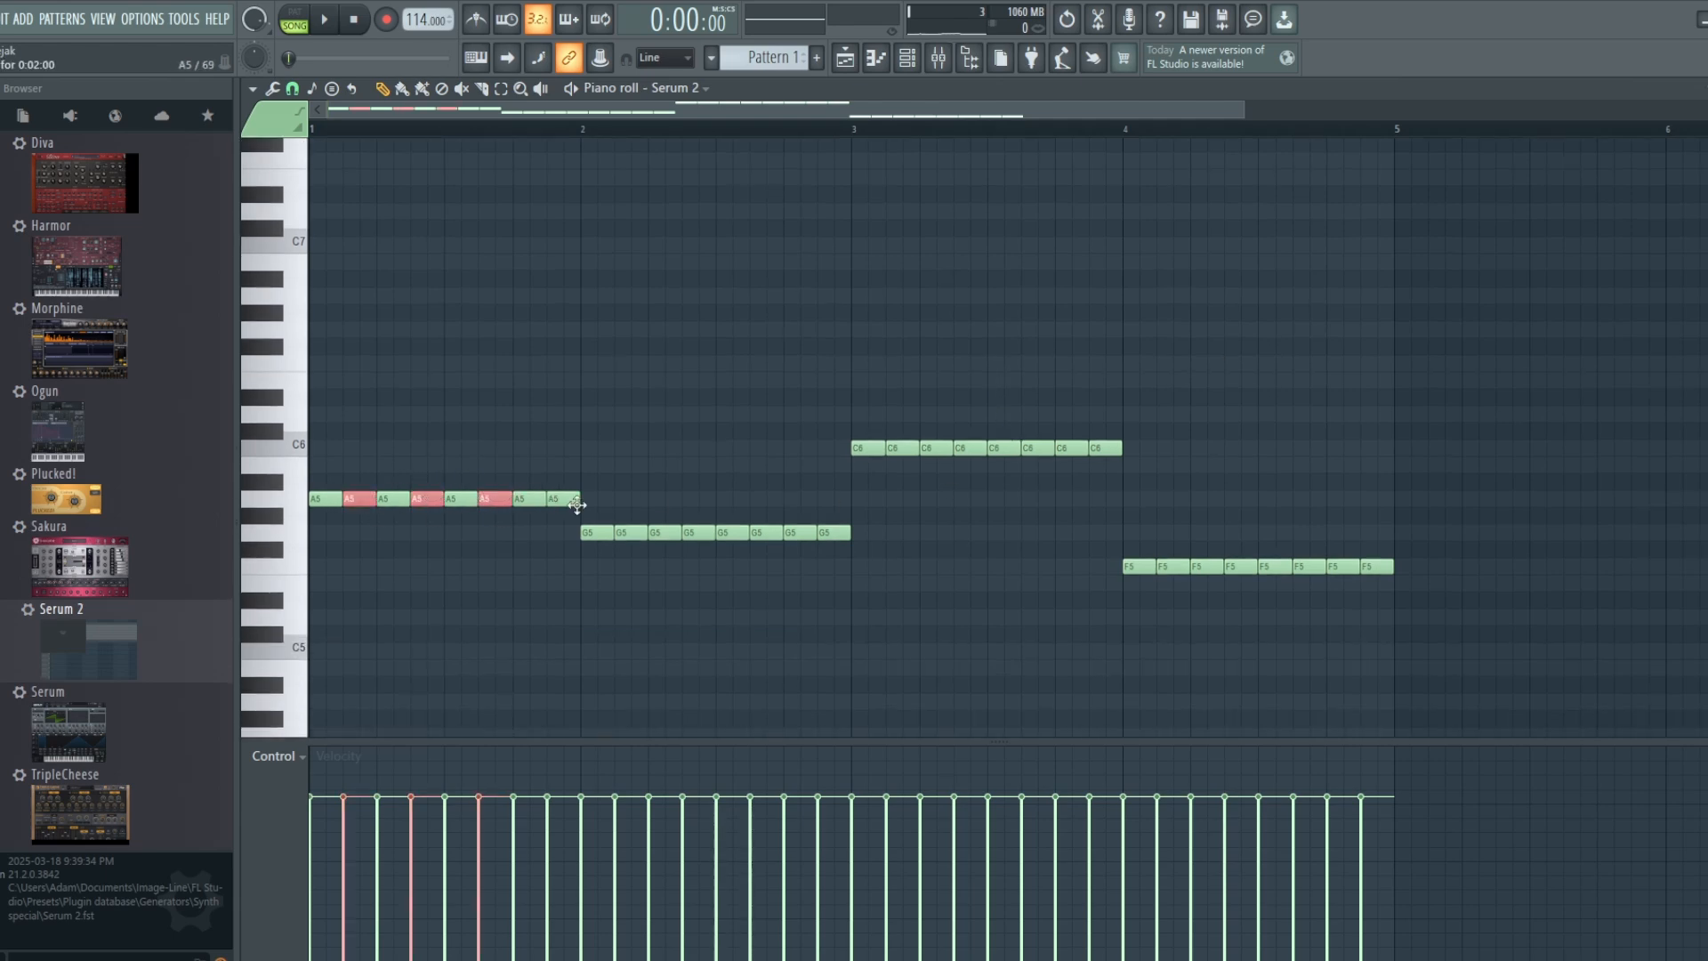
pyautogui.keyDown('ctrl'); pyautogui.click(631, 532); pyautogui.keyUp('ctrl')
pyautogui.keyDown('ctrl'); pyautogui.keyDown('shift'); pyautogui.click(705, 533); pyautogui.keyUp('shift'); pyautogui.keyUp('ctrl')
pyautogui.keyDown('ctrl'); pyautogui.keyDown('shift'); pyautogui.click(766, 533); pyautogui.keyUp('shift'); pyautogui.keyUp('ctrl')
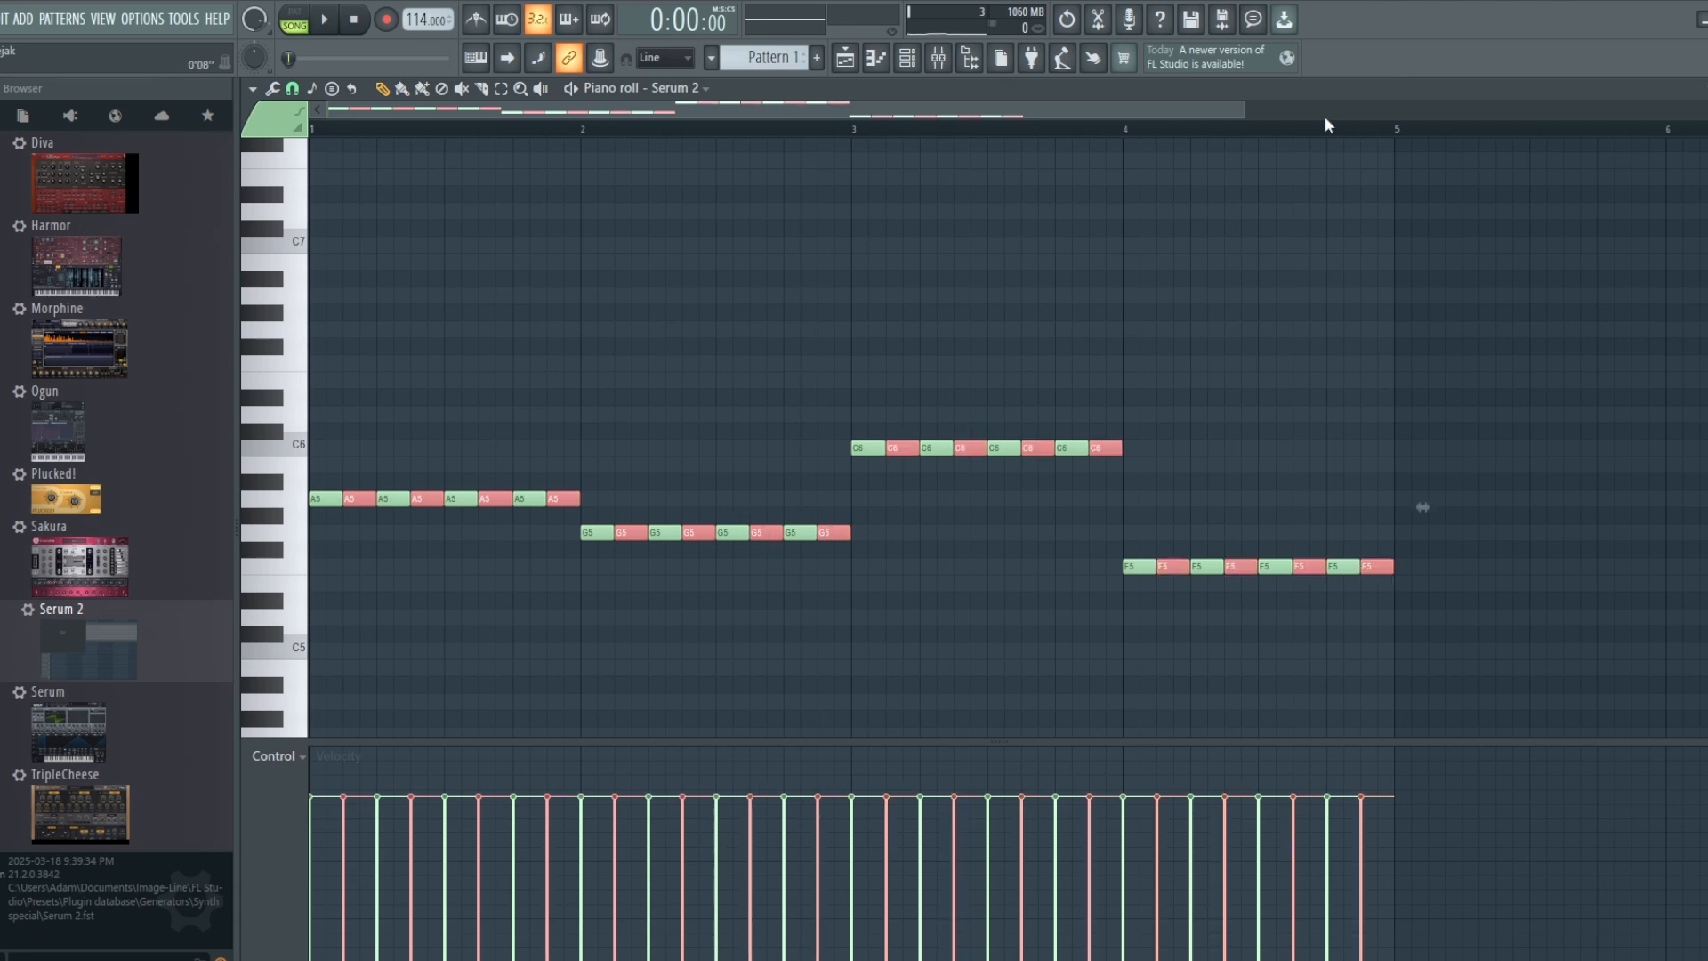
pyautogui.hotkey('ctrl', 'Up')
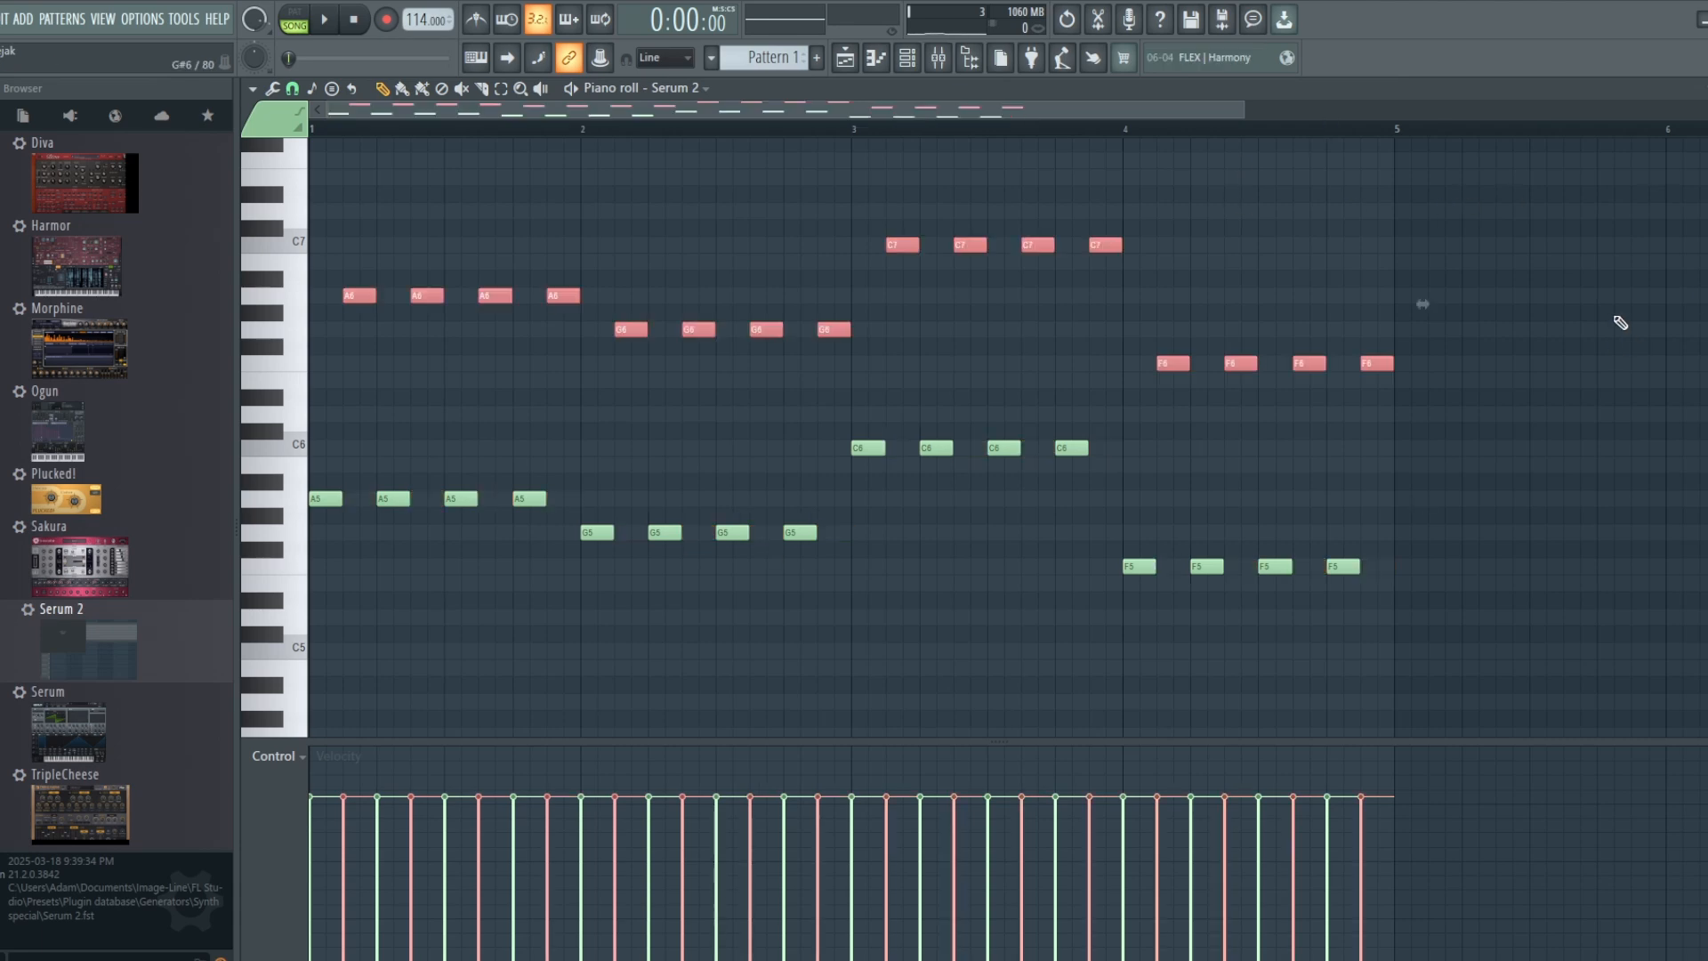
pyautogui.press('space')
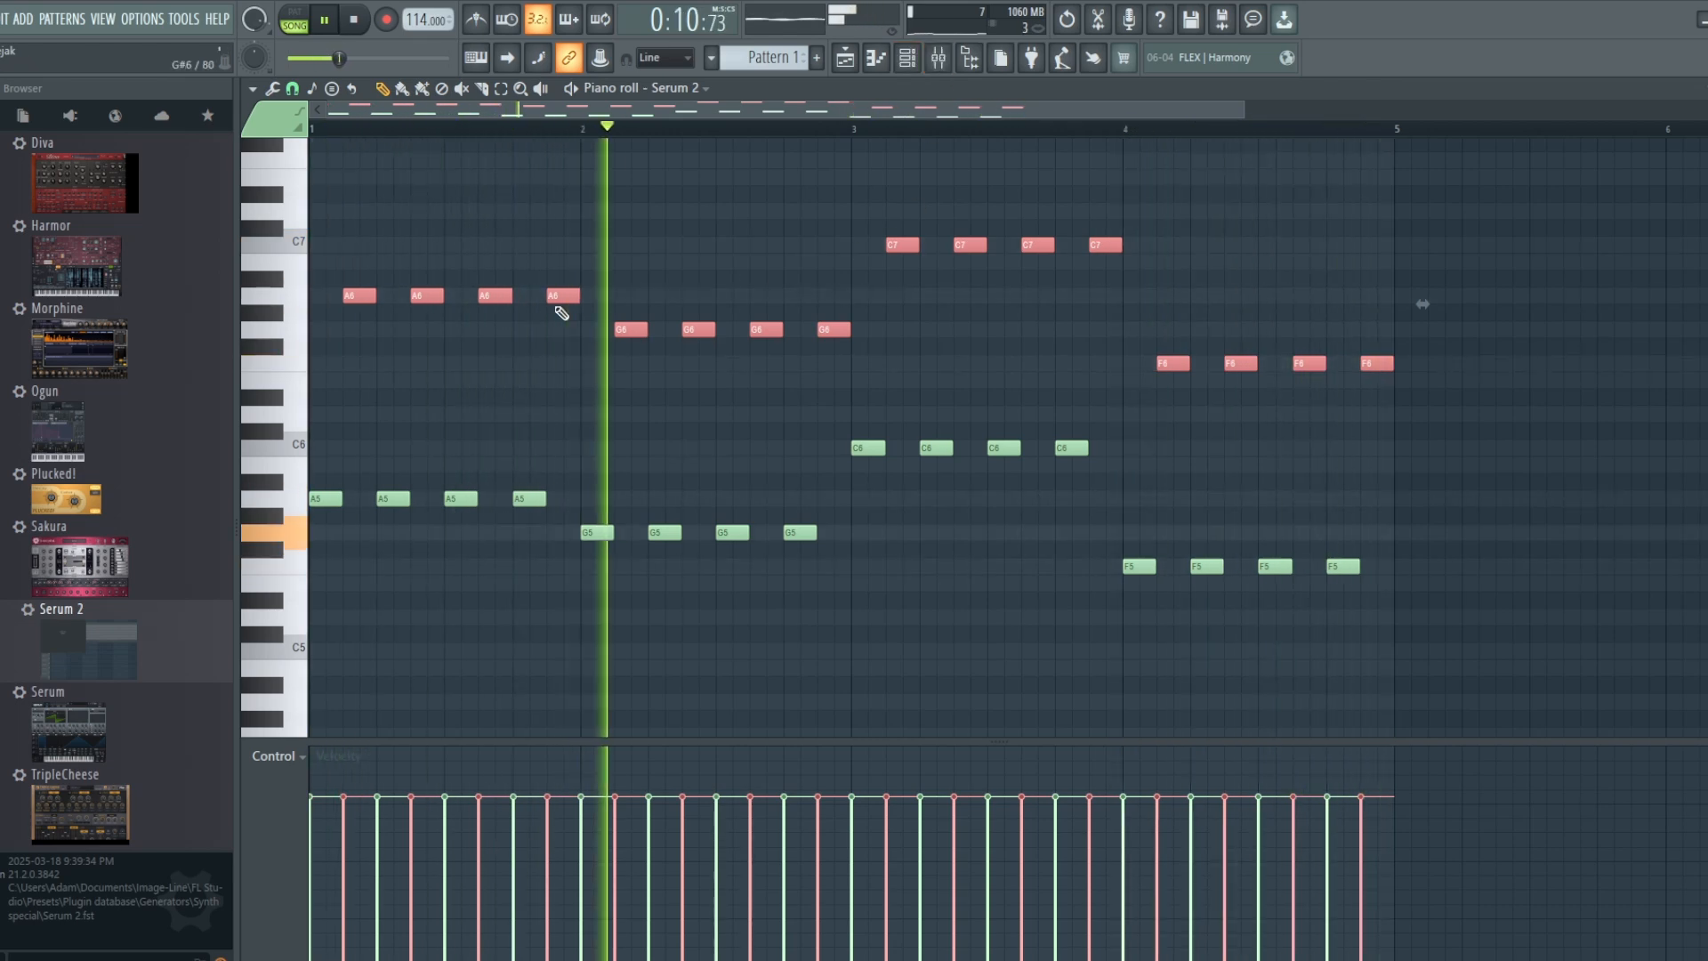
pyautogui.press('space')
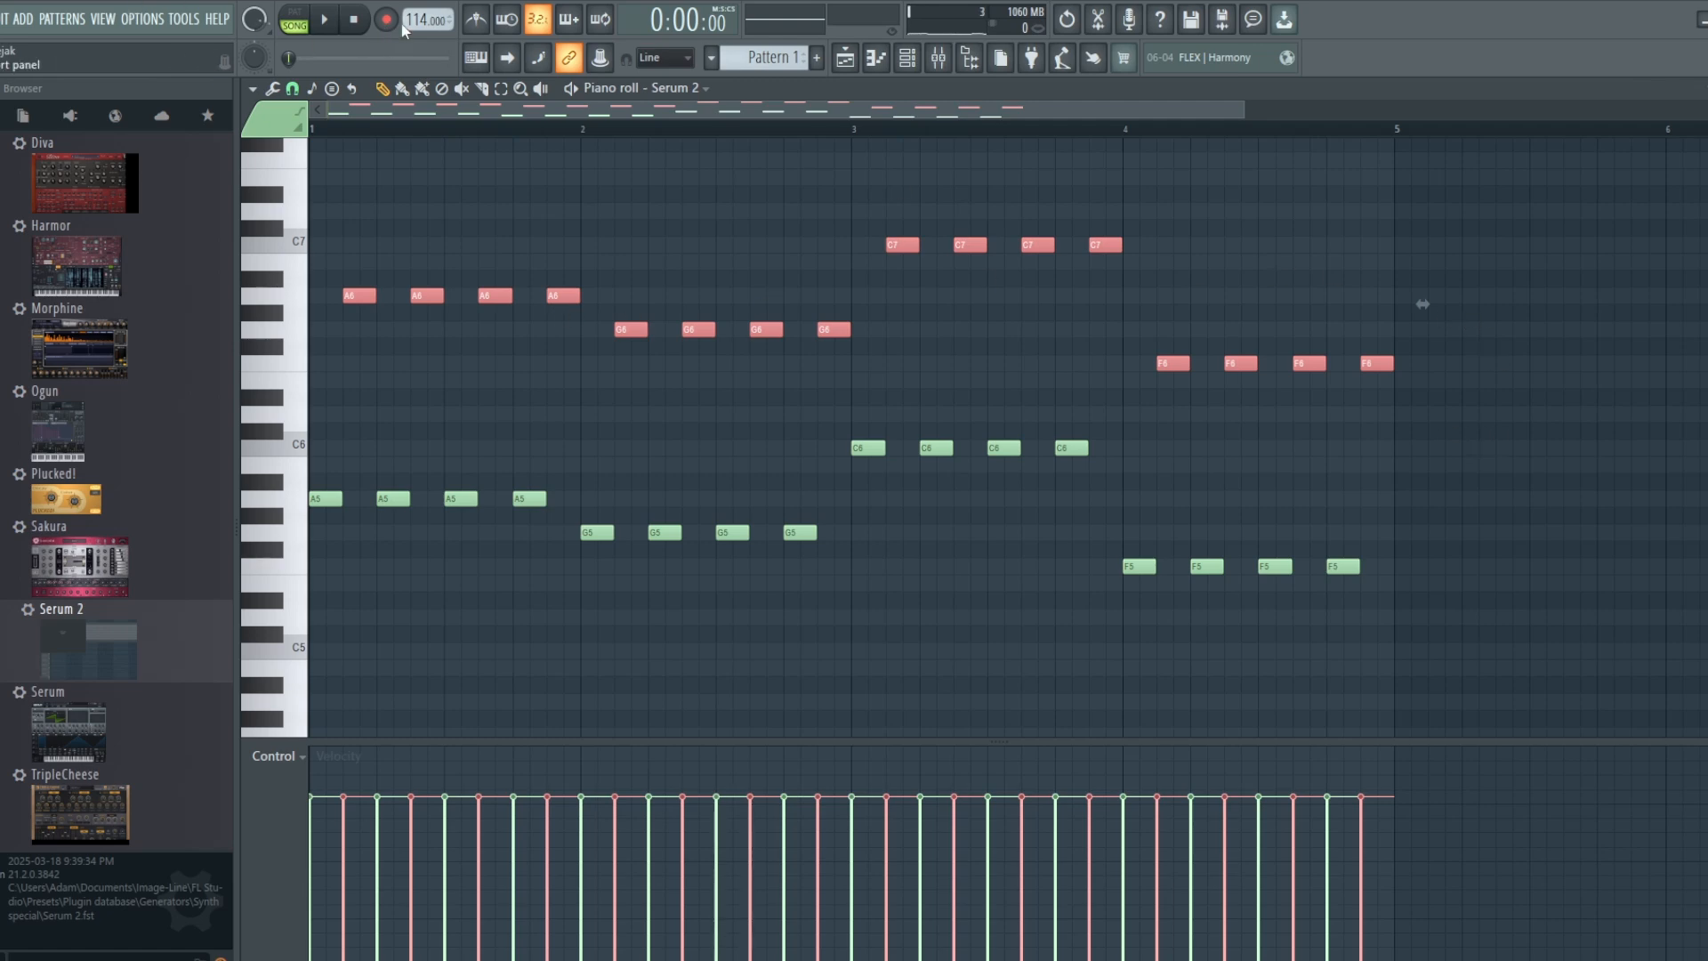
# Step: Raise the project tempo to 130 BPM and play the song
pyautogui.moveTo(411, 19); pyautogui.dragTo(411, 11)
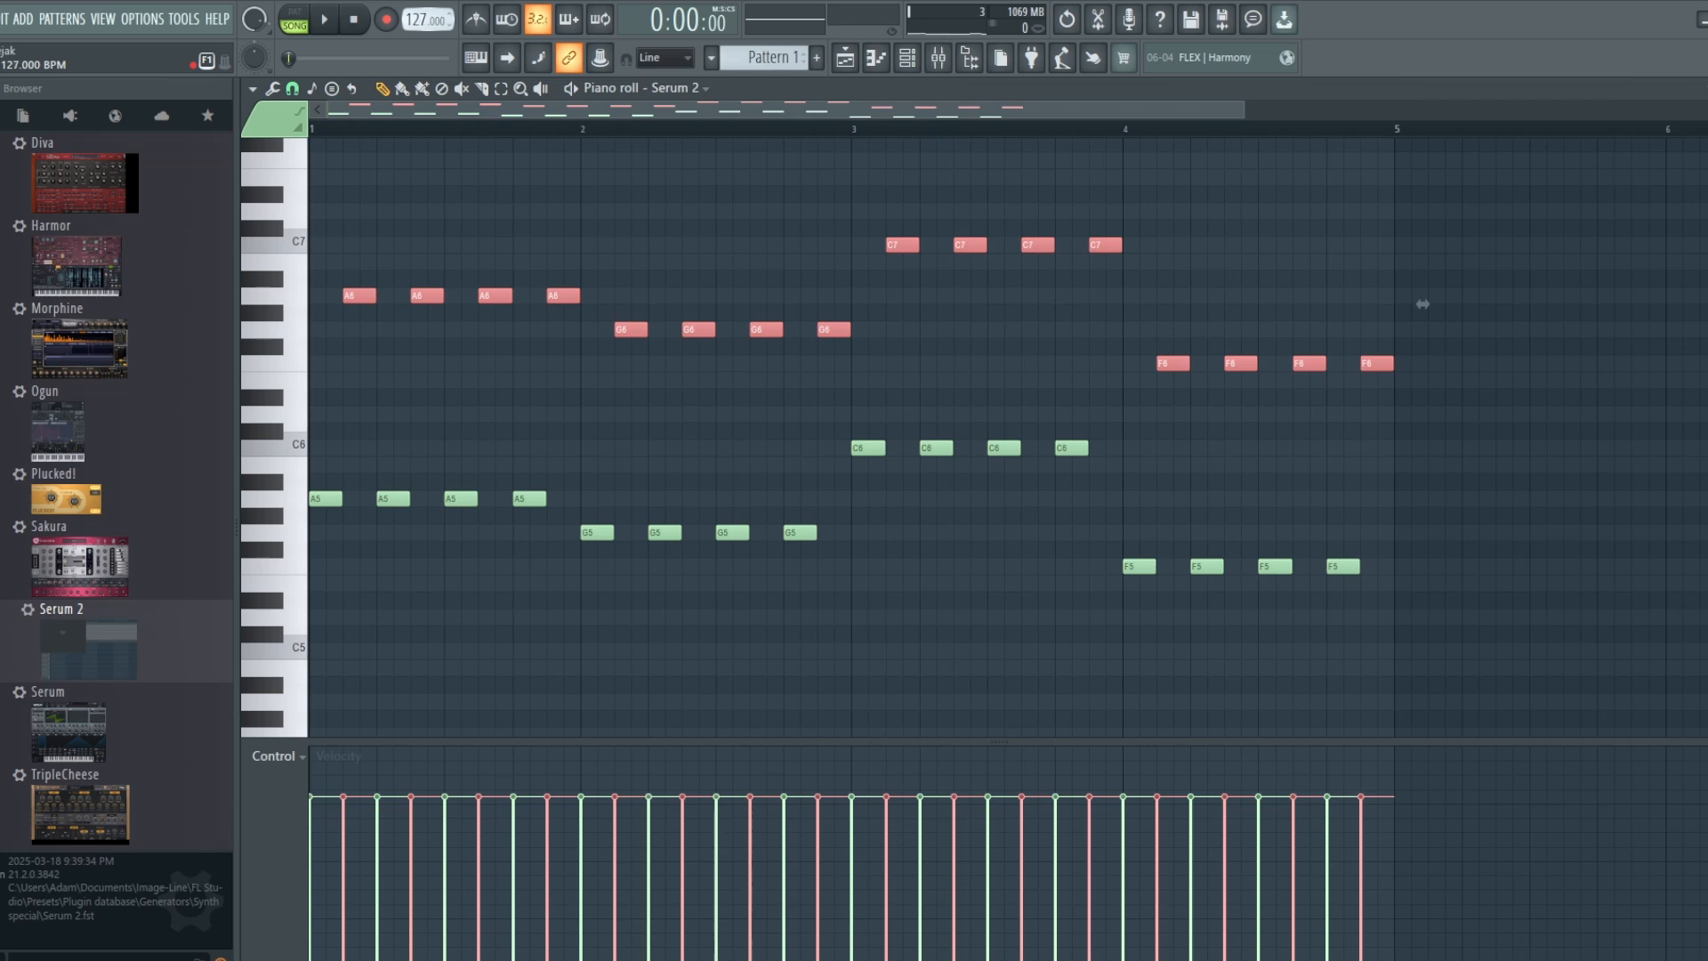
pyautogui.press('space')
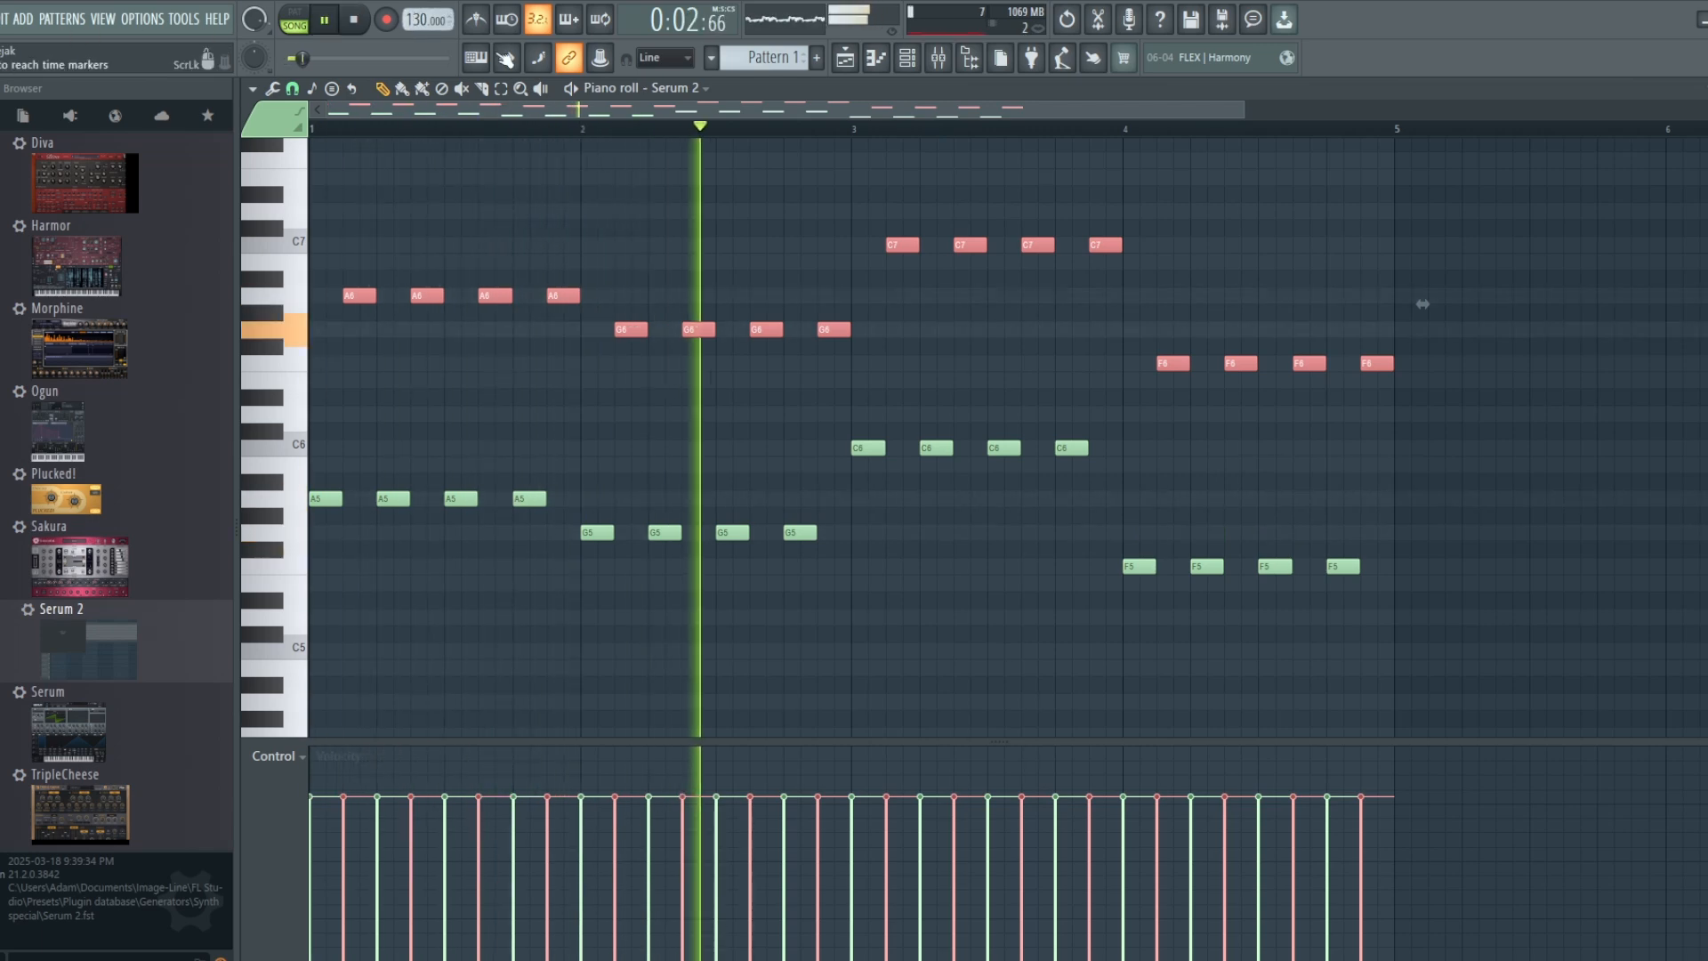
# Step: Open the mixer, bypass Kickstart 2 on Insert 5 to hear the bass without sidechaining, and stop playback
pyautogui.press('F6')
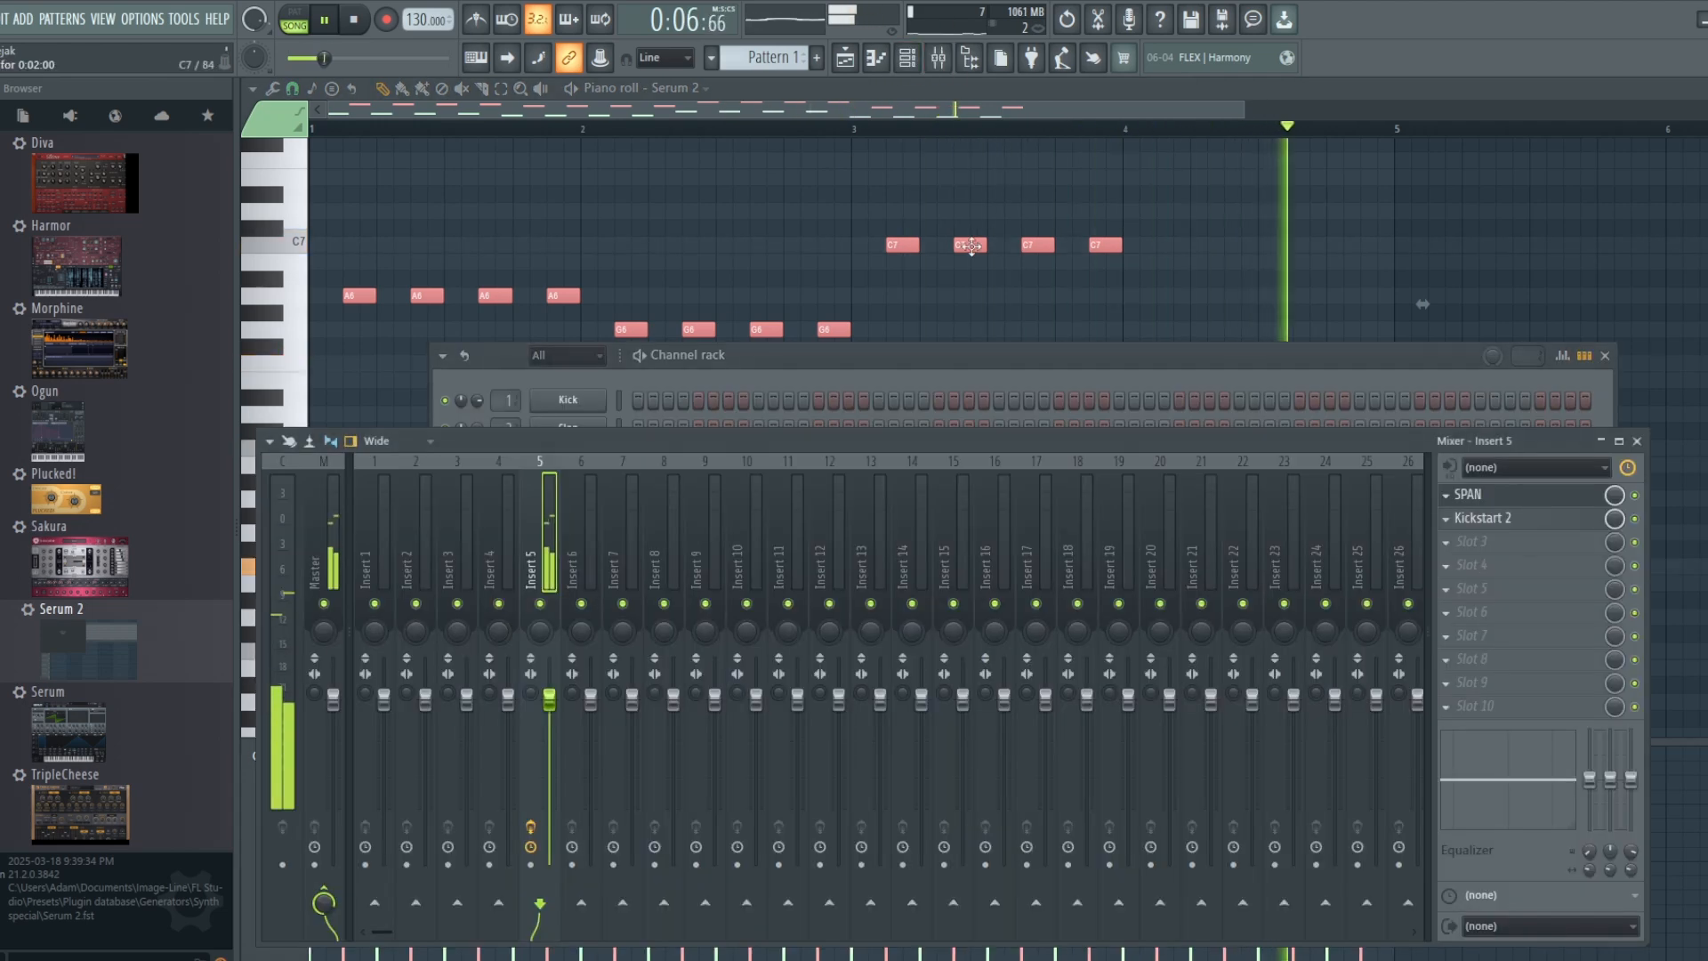
pyautogui.press('F9')
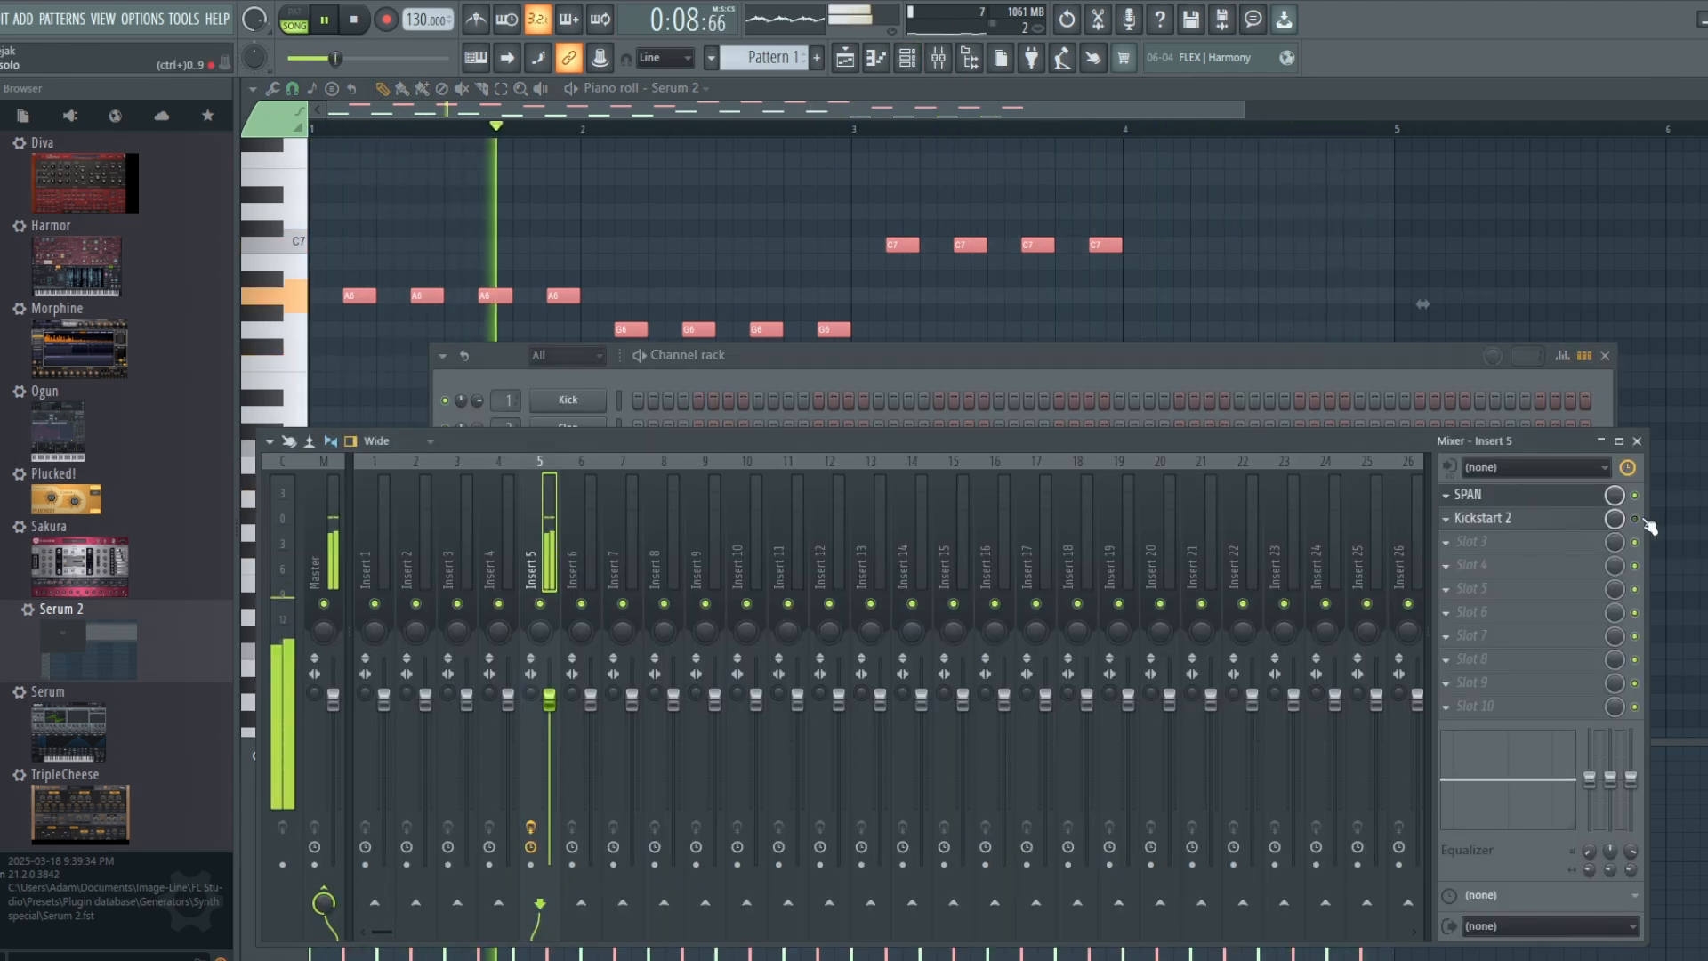
pyautogui.press('space')
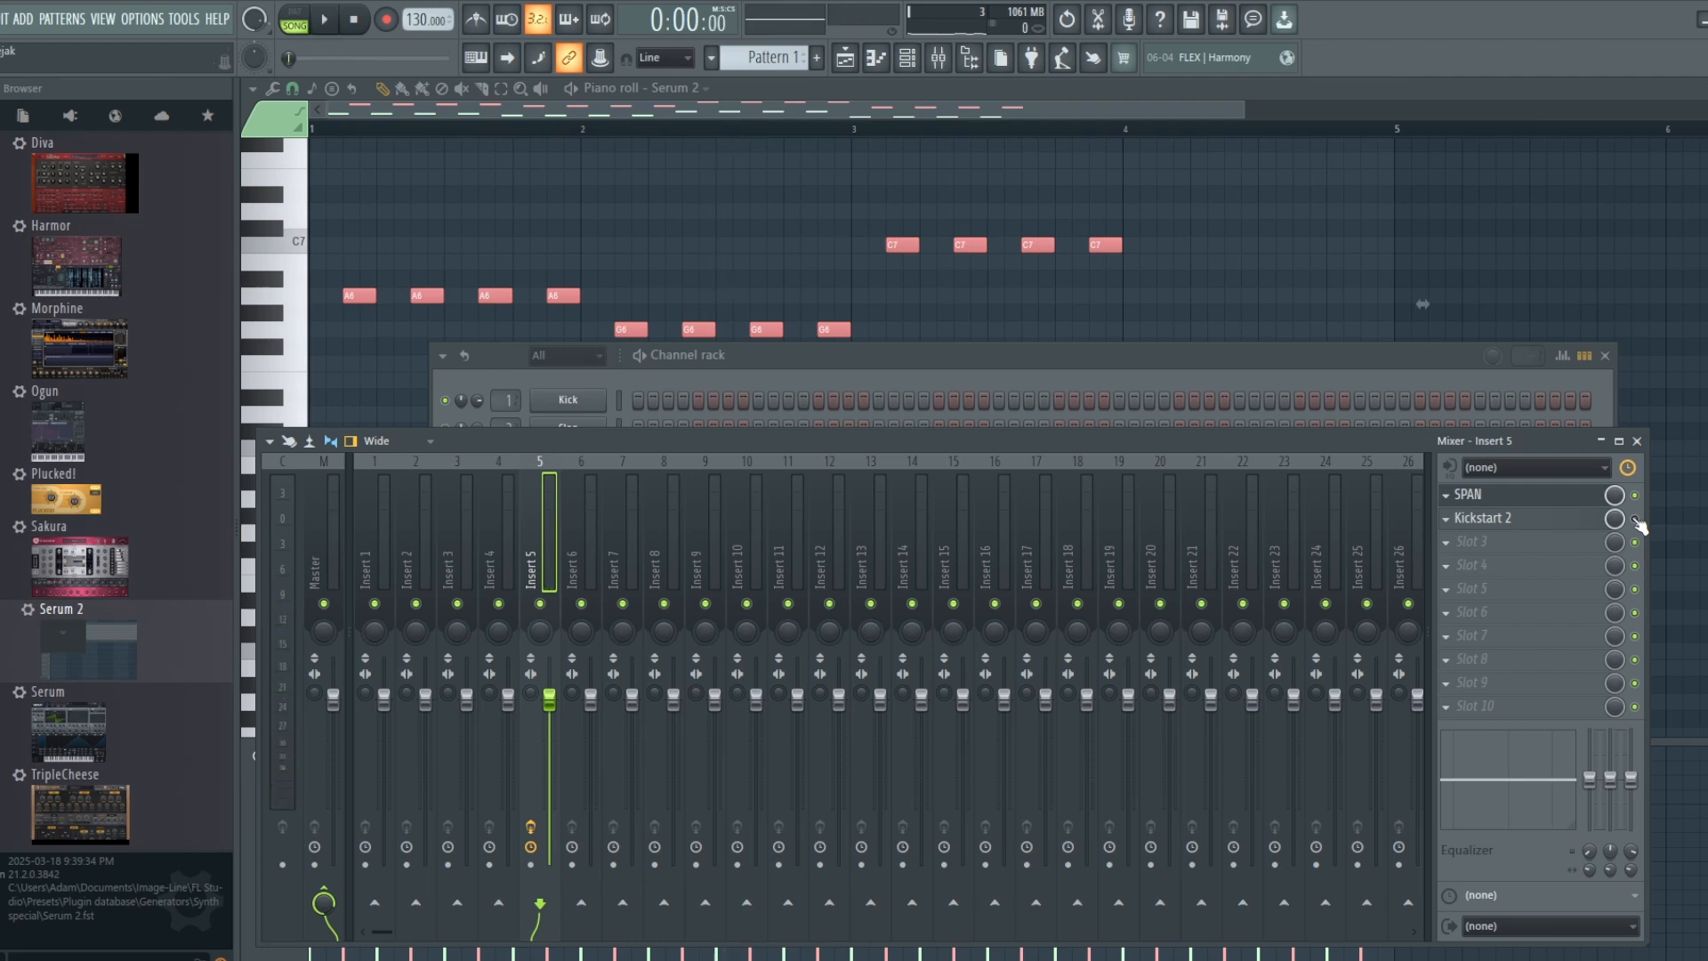
# Step: Play the song to judge the bass sidechaining set up with Kickstart 2 on Insert 5, and stop playback
pyautogui.press('space')
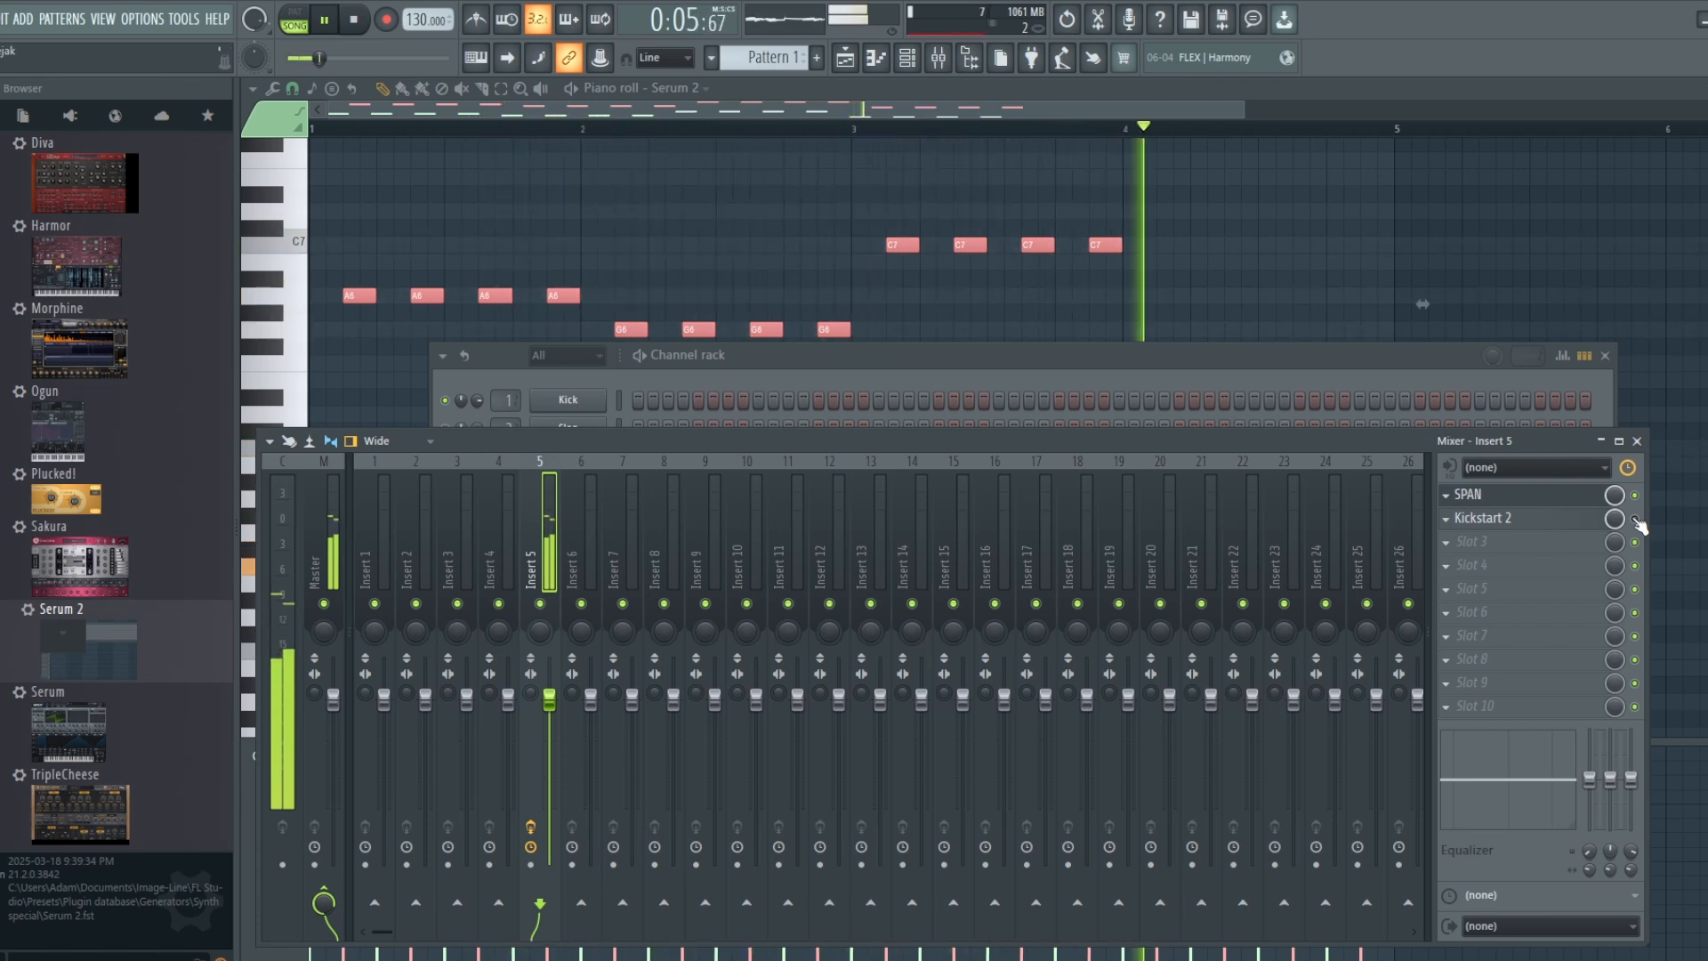
pyautogui.press('space')
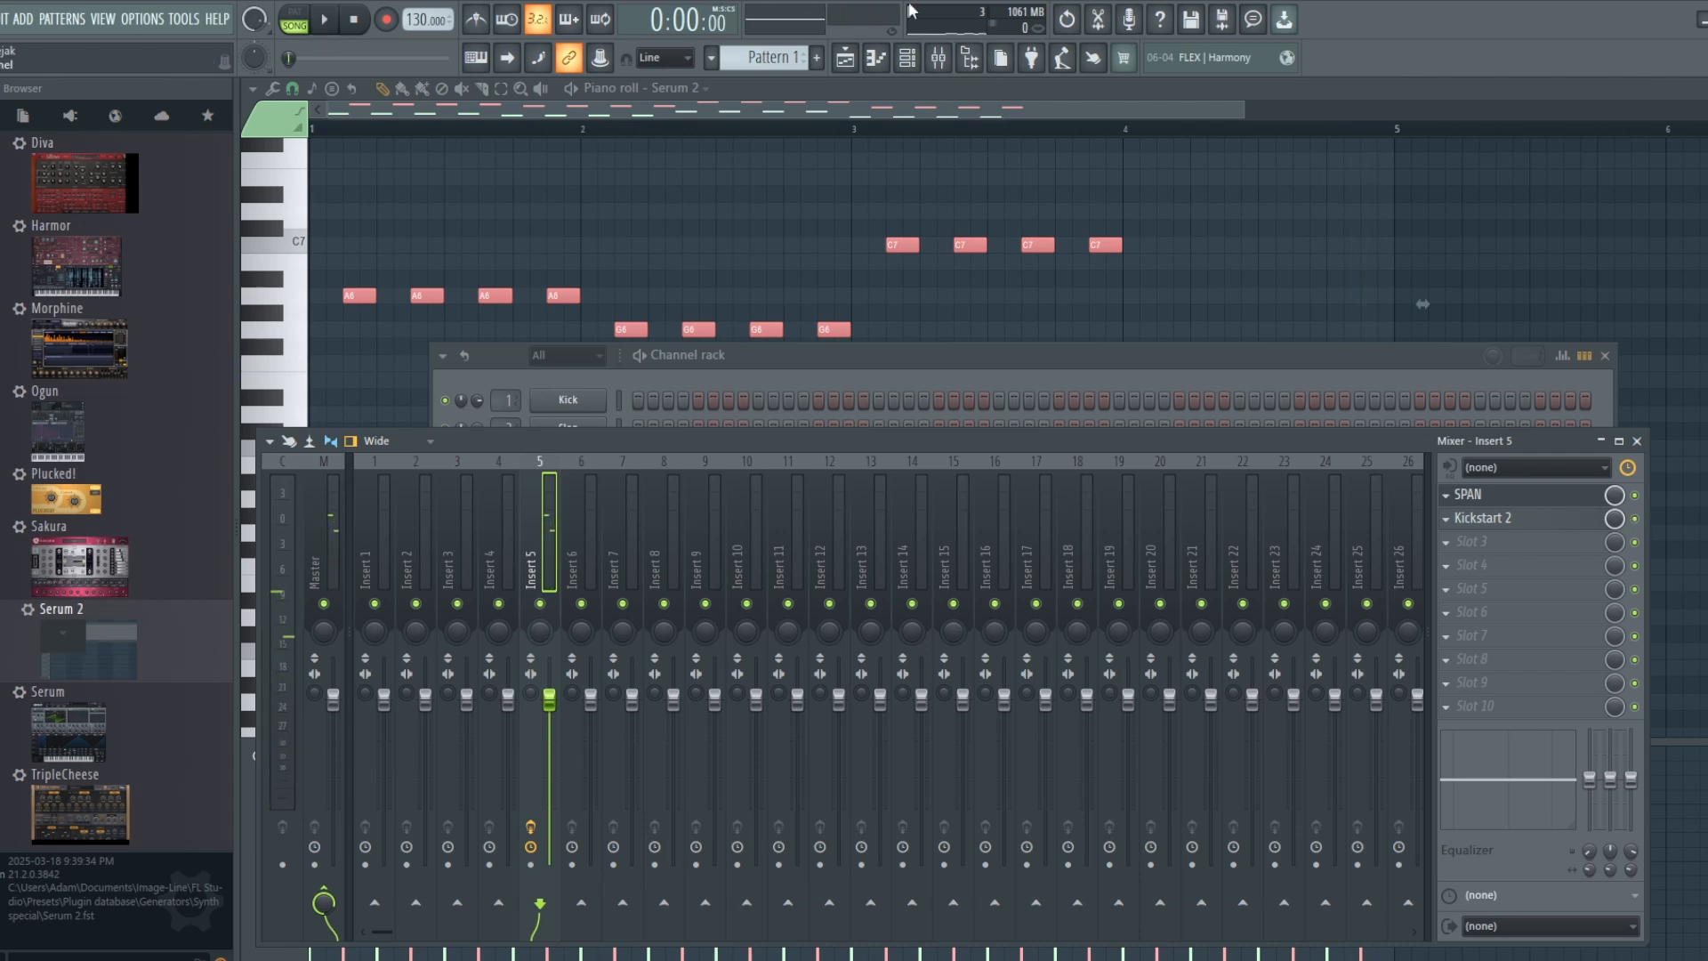
# Step: Bring the Serum 2 piano roll to the front and lower the raised bassline notes by one octave
pyautogui.click(945, 116)
pyautogui.hotkey('ctrl', 'Down')
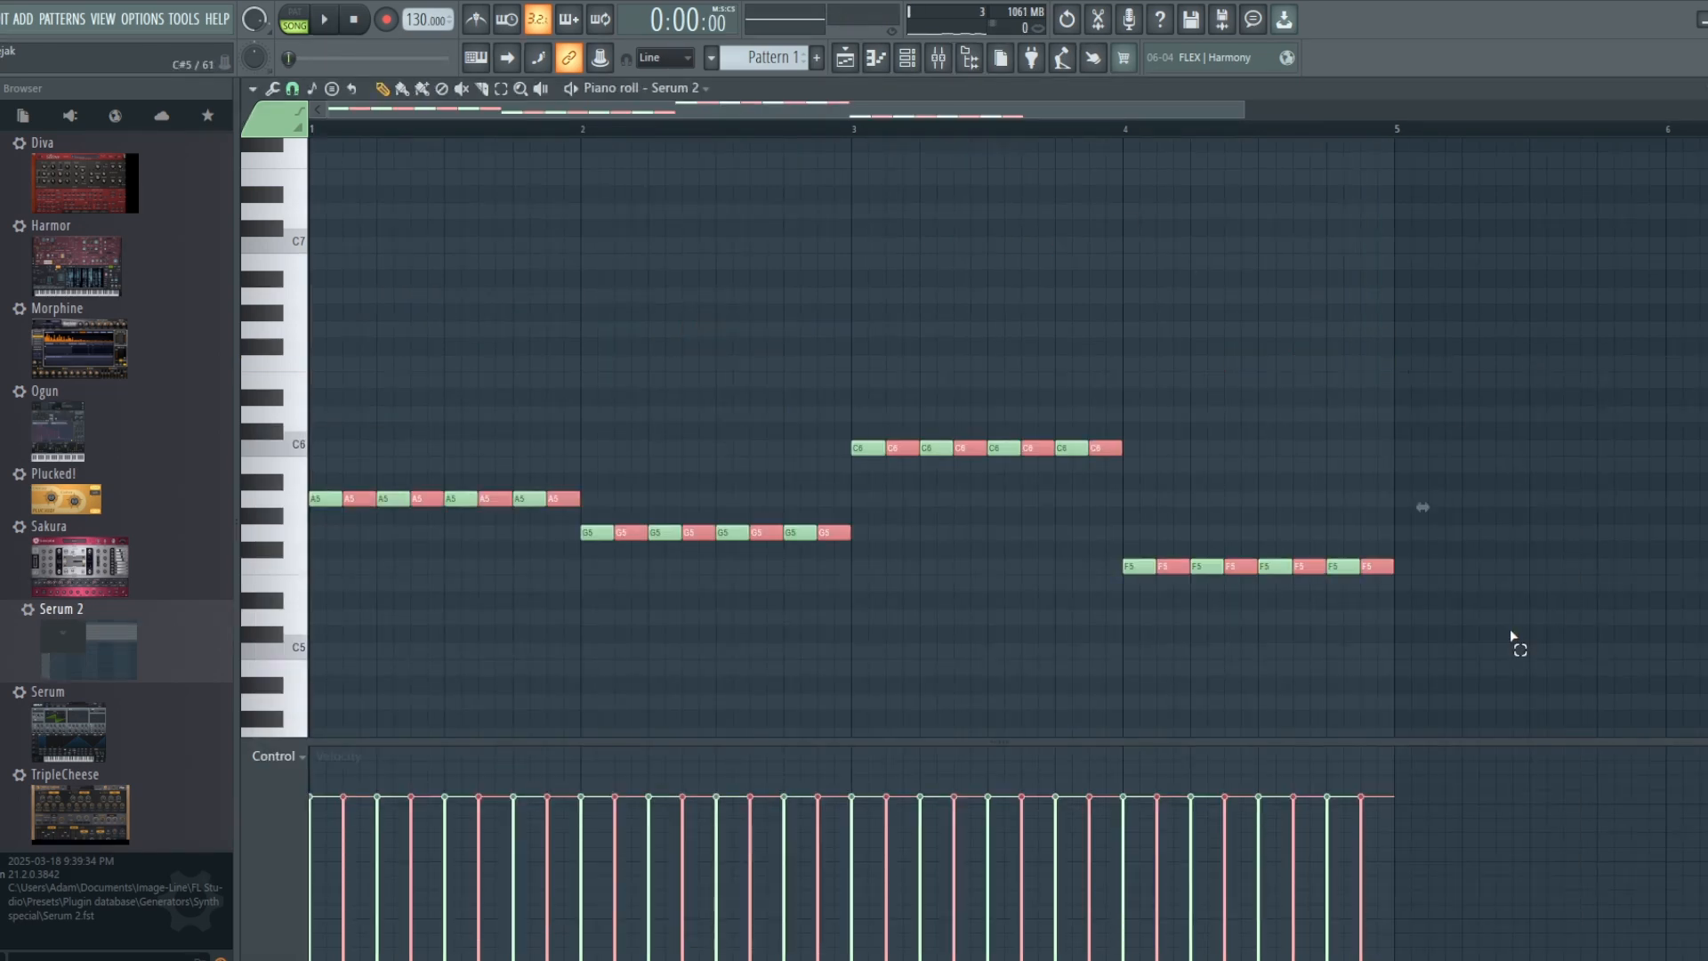
# Step: Turn the bassline into sixteenth notes by halving and duplicating all notes, and play the song at 108 BPM
pyautogui.moveTo(1512, 642); pyautogui.dragTo(312, 372)
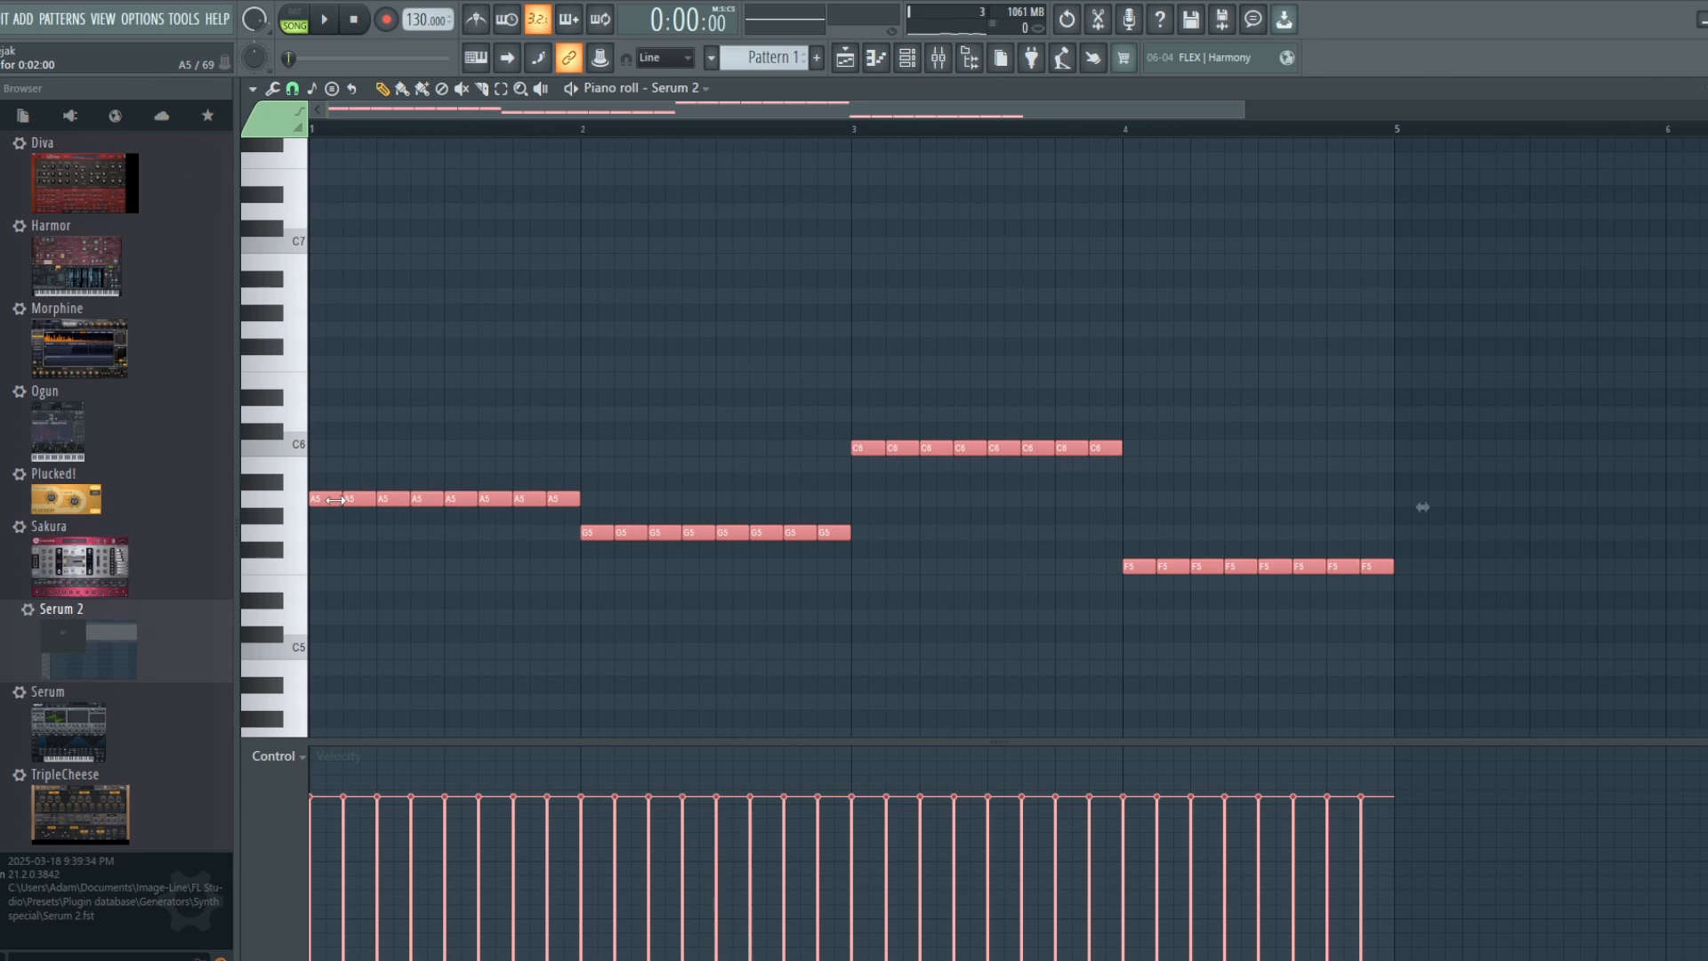
pyautogui.moveTo(335, 499); pyautogui.dragTo(324, 499)
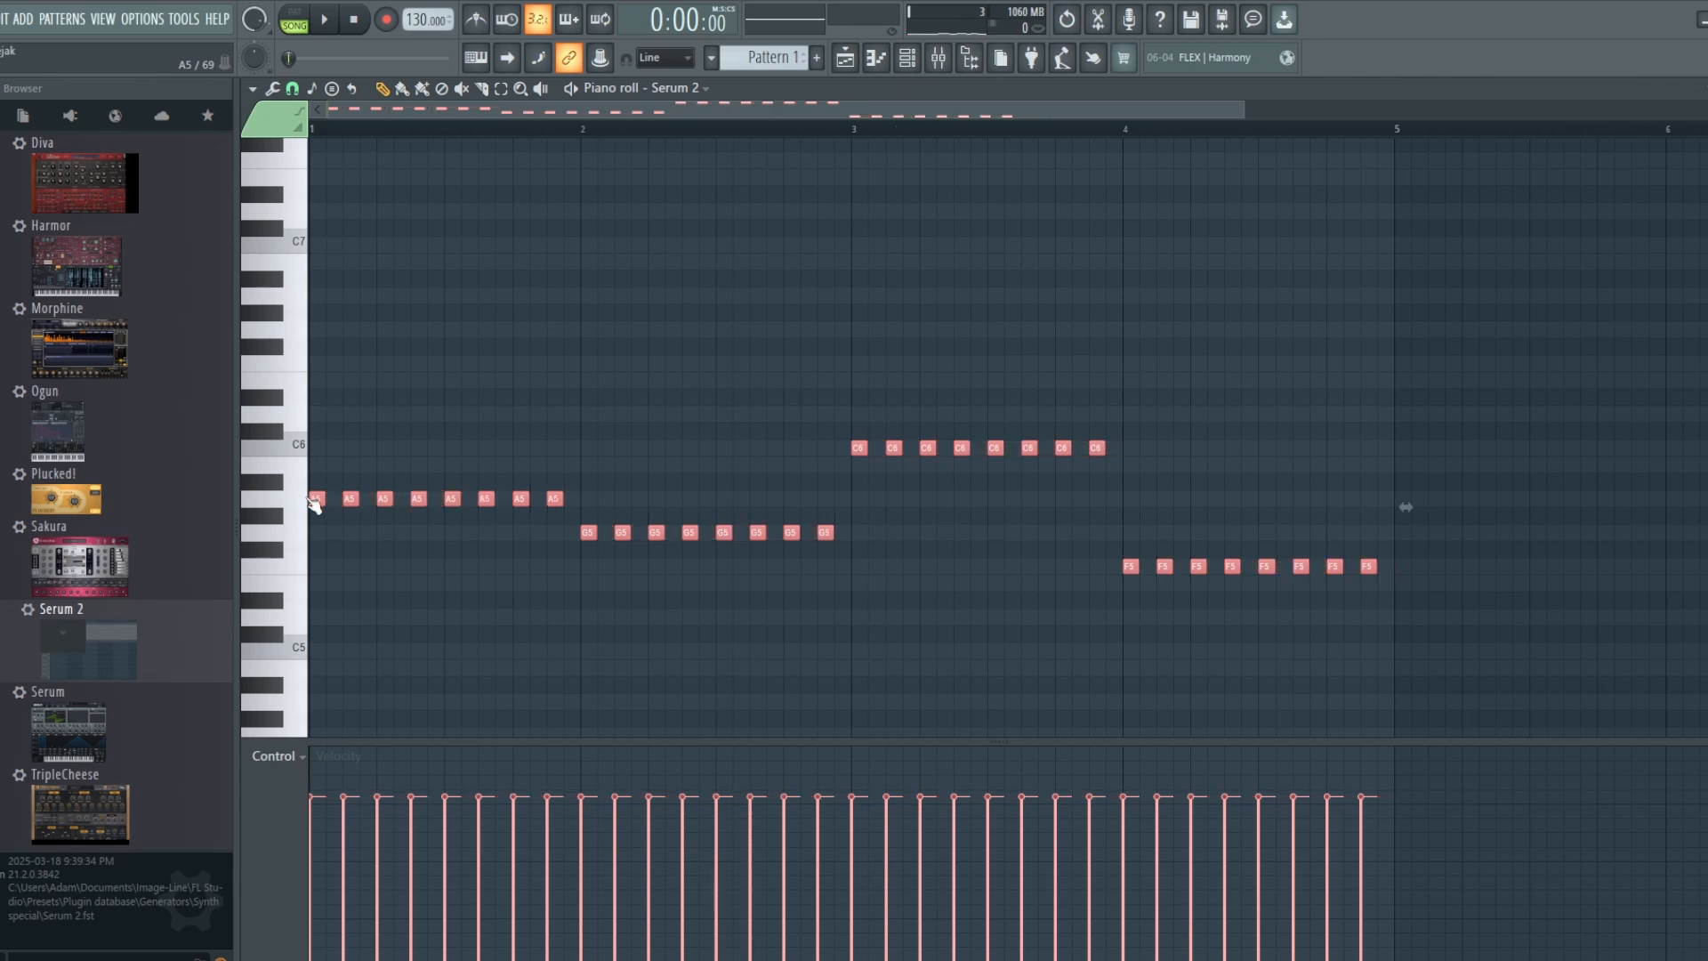
pyautogui.moveTo(417, 20); pyautogui.dragTo(417, 37)
pyautogui.moveTo(316, 500); pyautogui.dragTo(331, 504)
pyautogui.press('space')
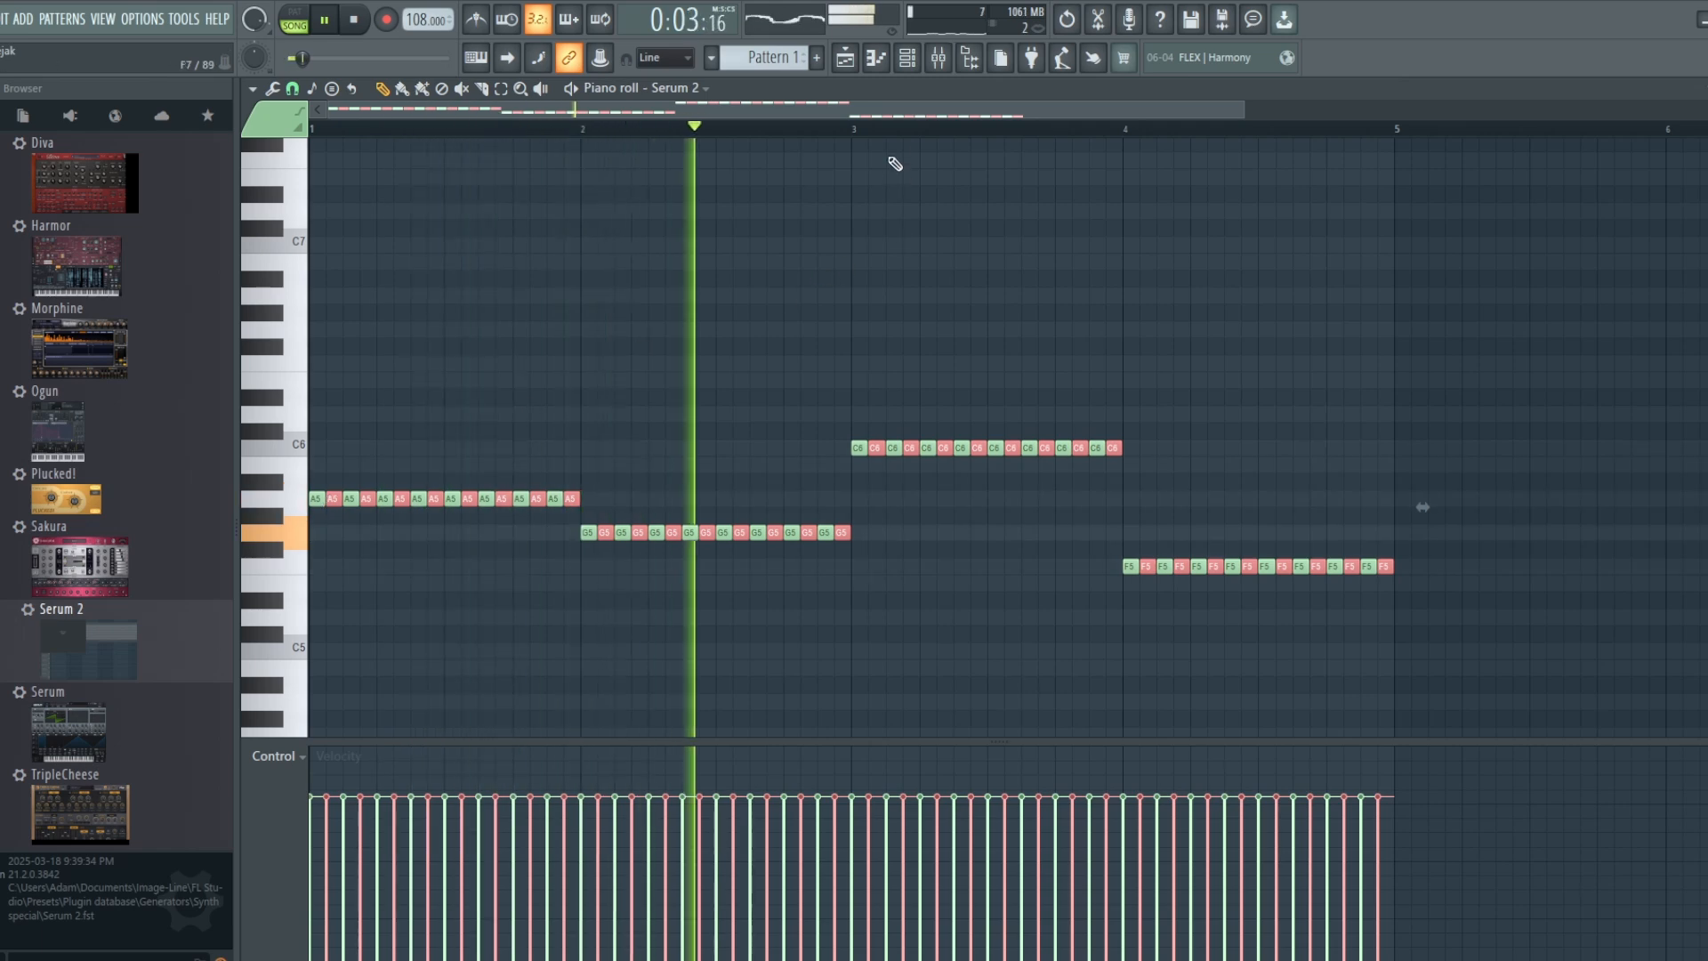
# Step: Show the playlist and lower the Filter 1 Freq automation points in bars 6 to 8 during playback, and stop the song
pyautogui.click(907, 57)
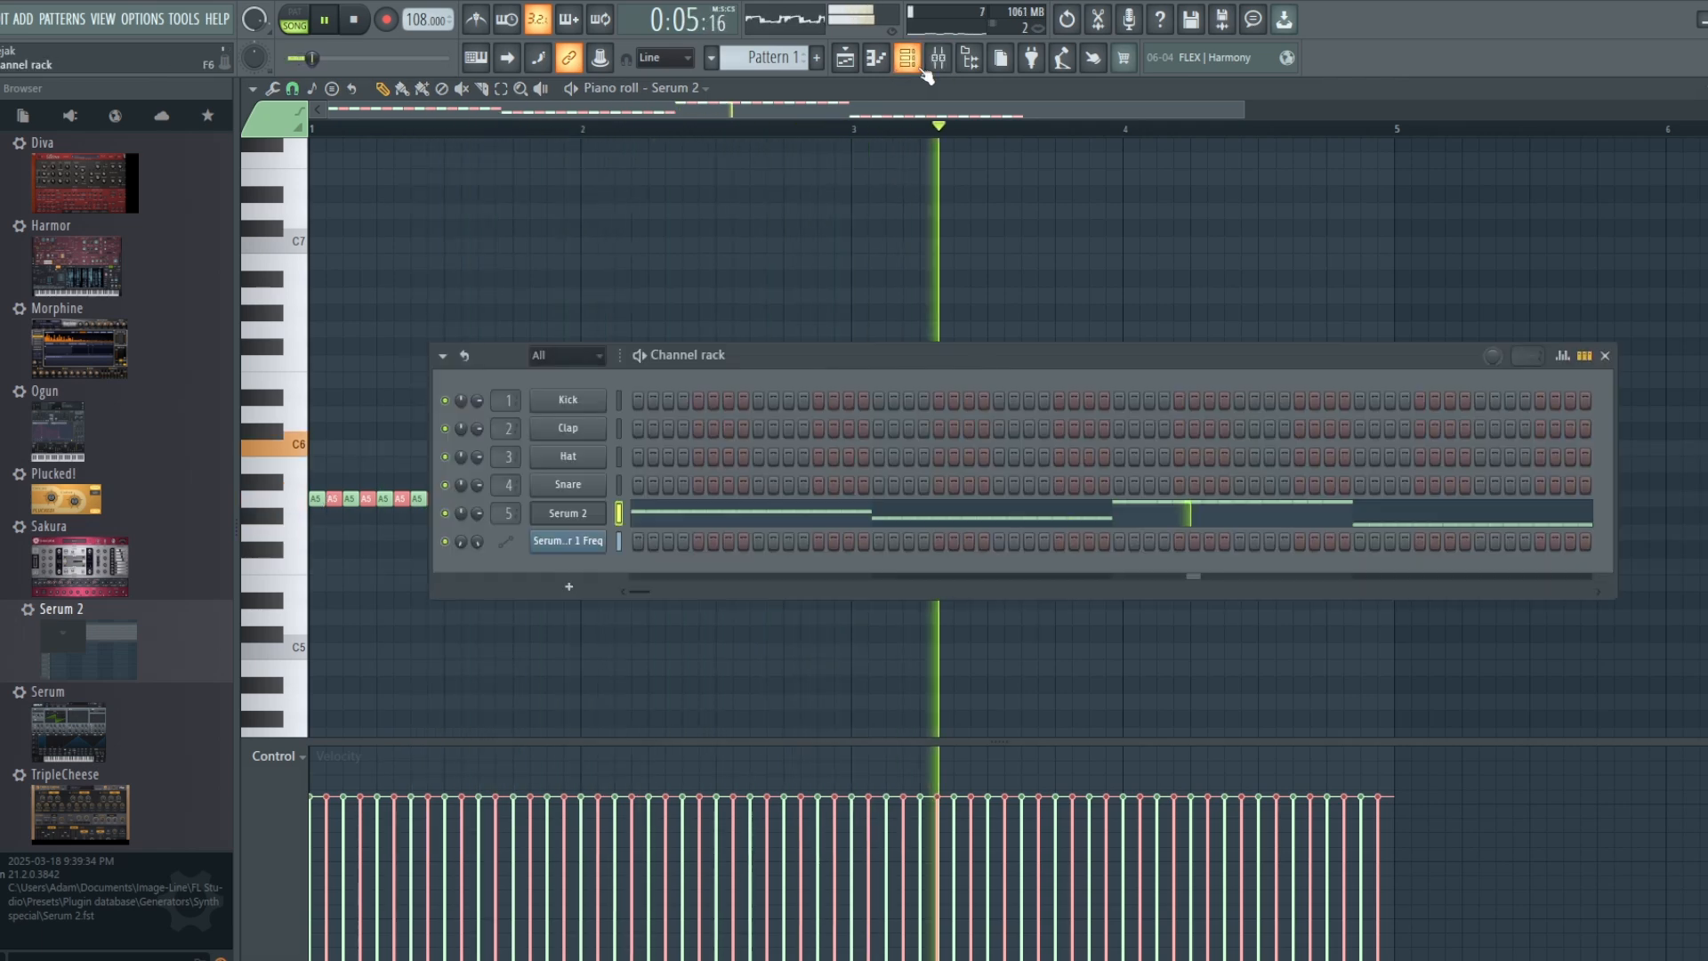
pyautogui.click(921, 60)
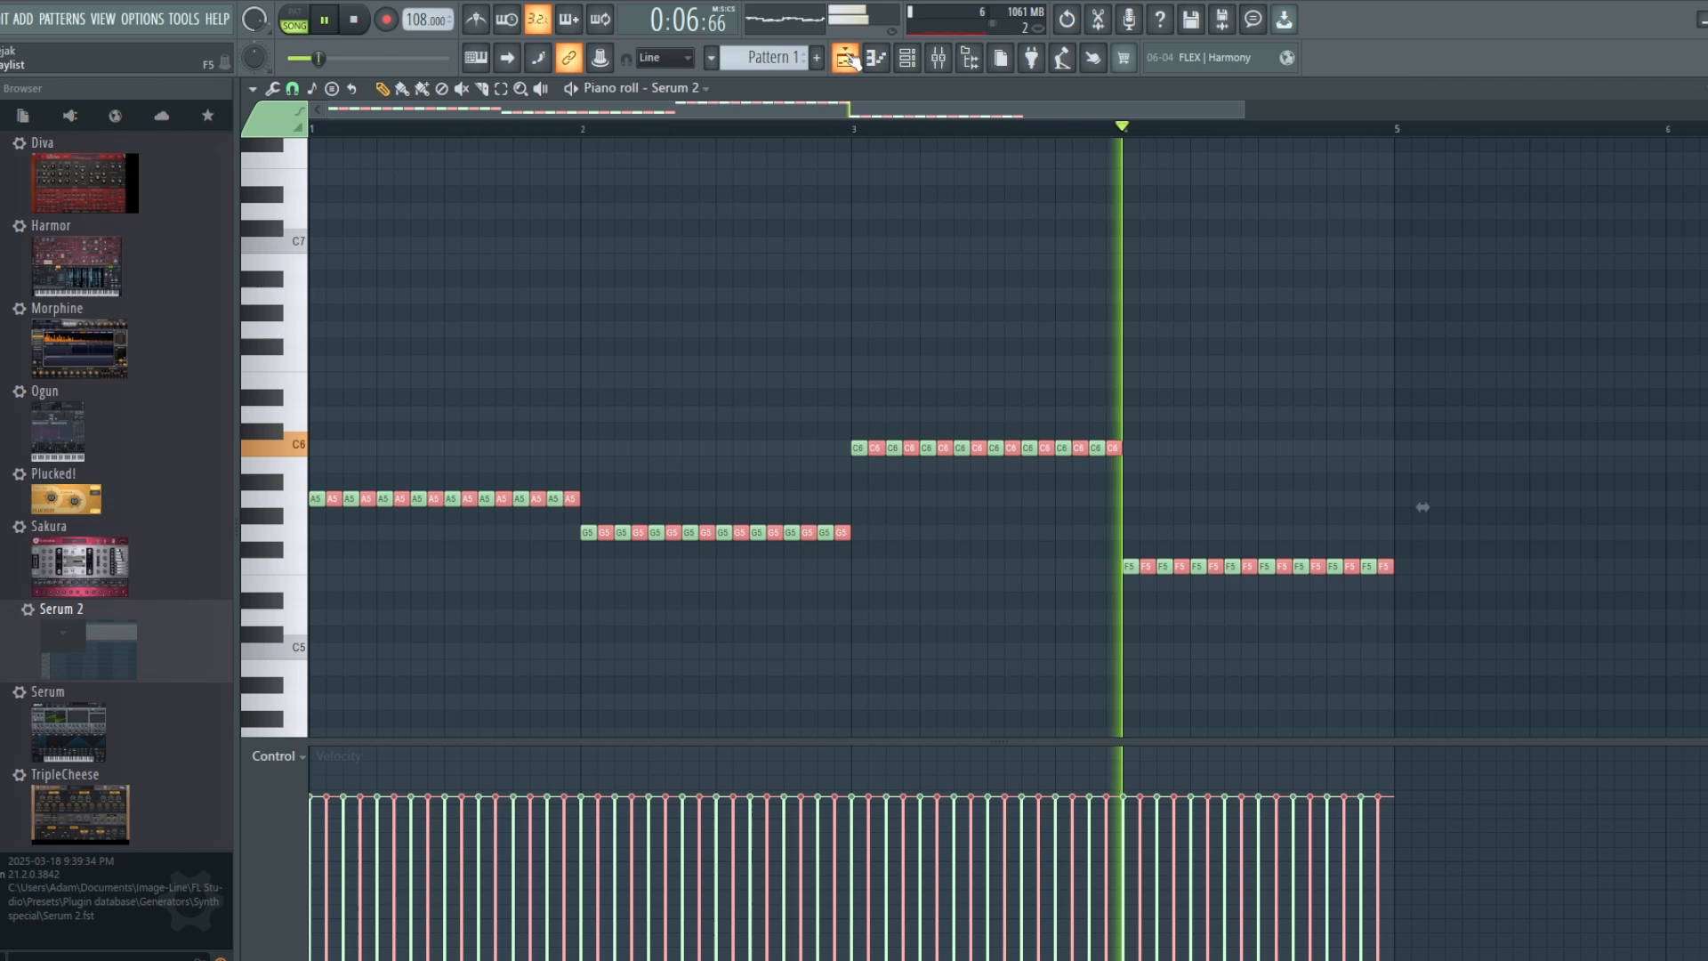
pyautogui.click(921, 61)
pyautogui.click(847, 61)
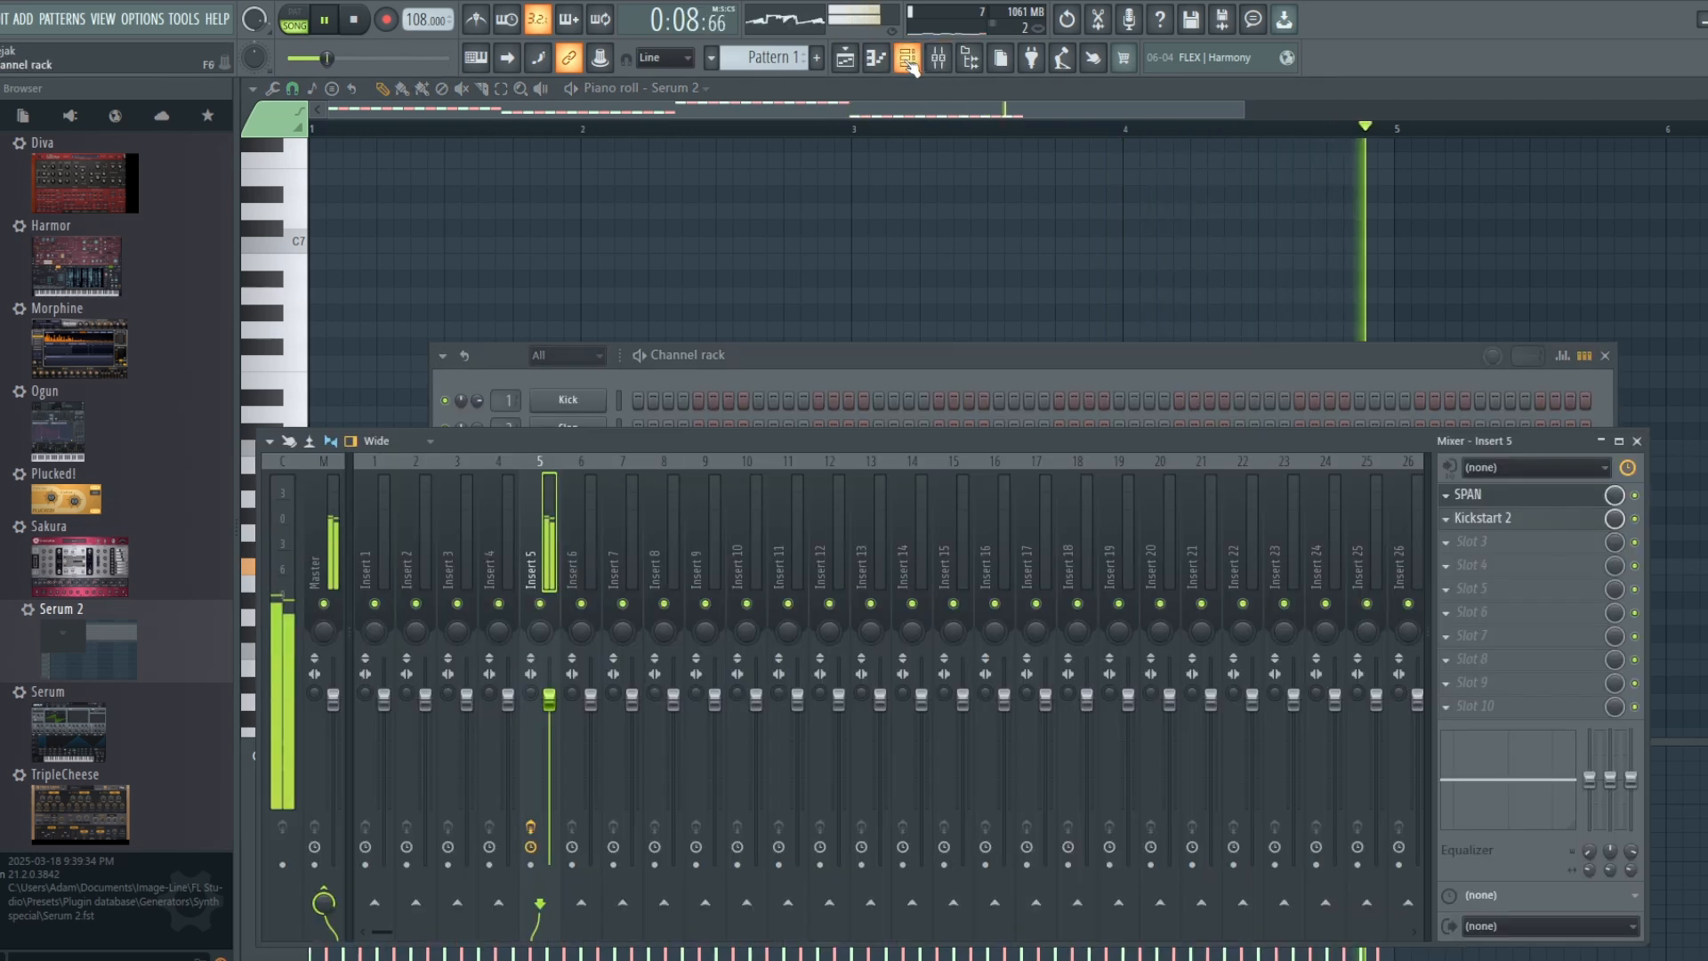
pyautogui.click(851, 68)
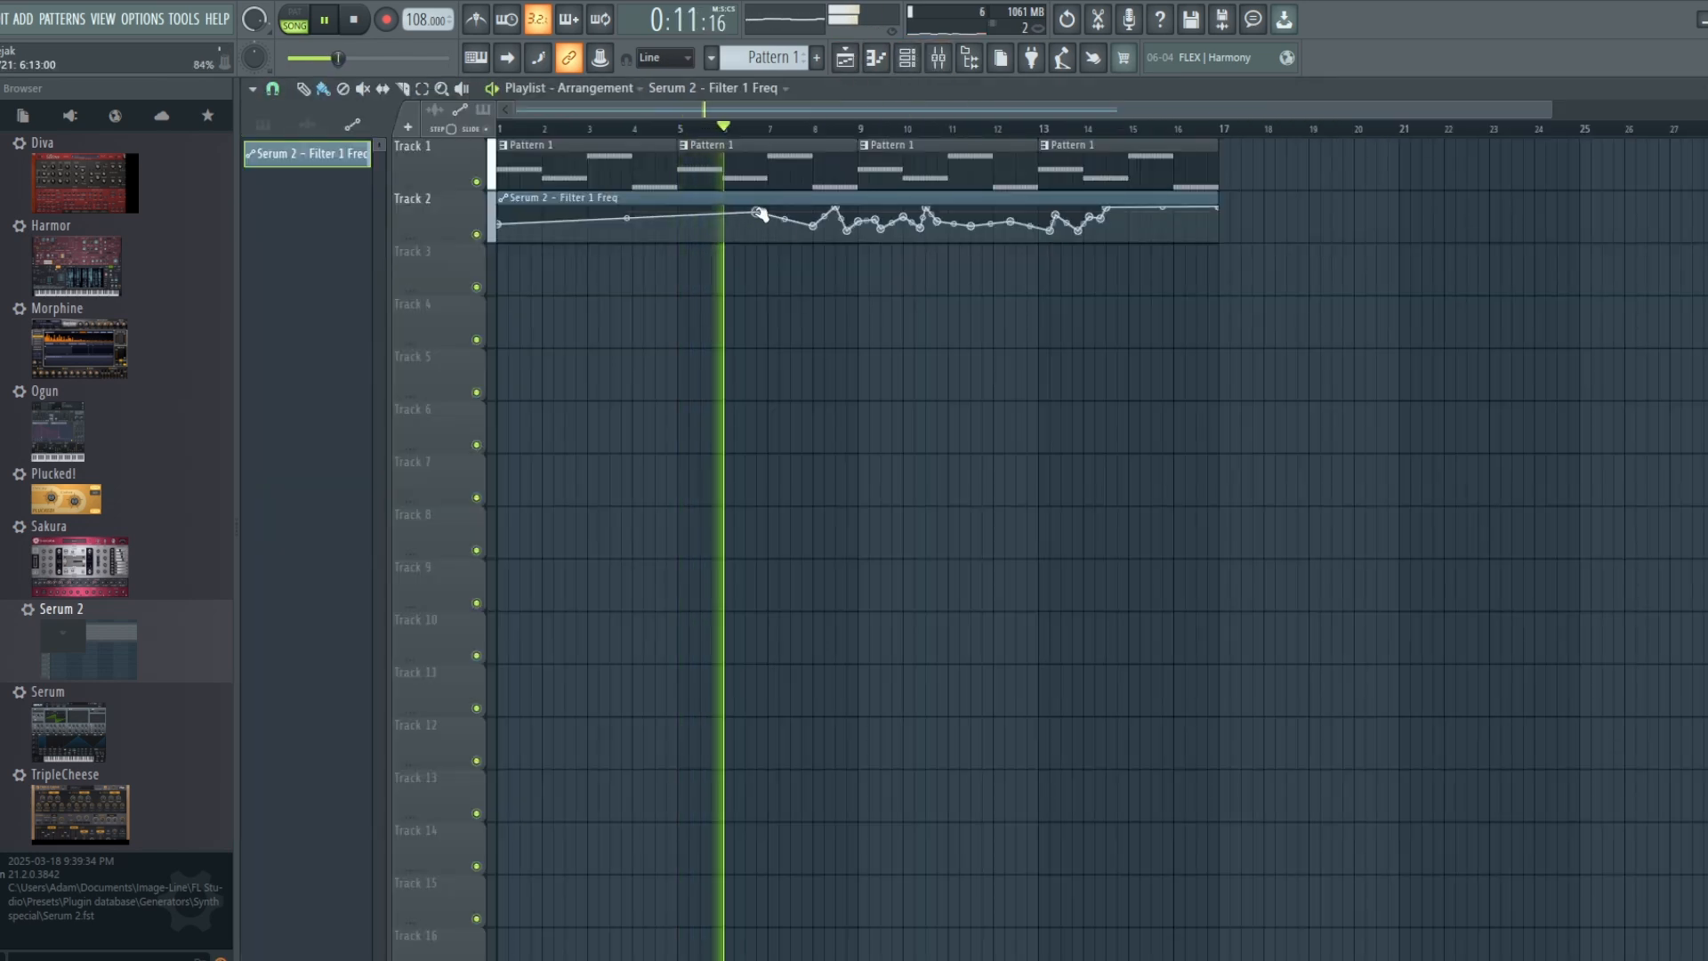
pyautogui.moveTo(758, 213); pyautogui.dragTo(841, 225)
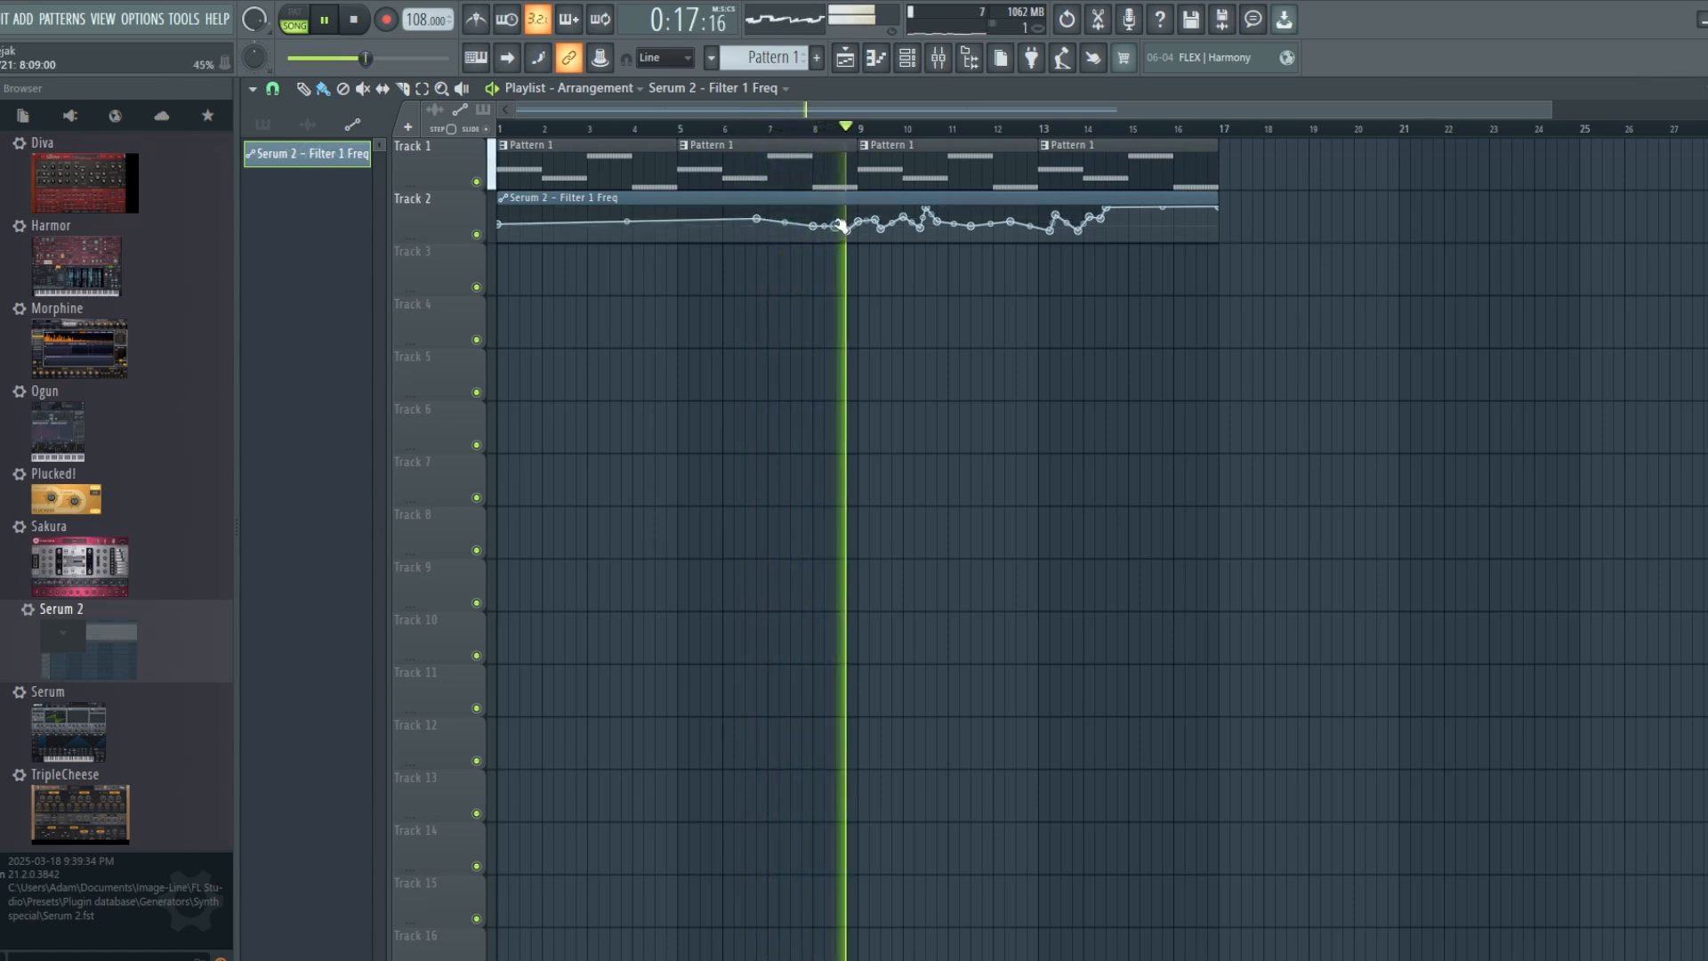
pyautogui.press('space')
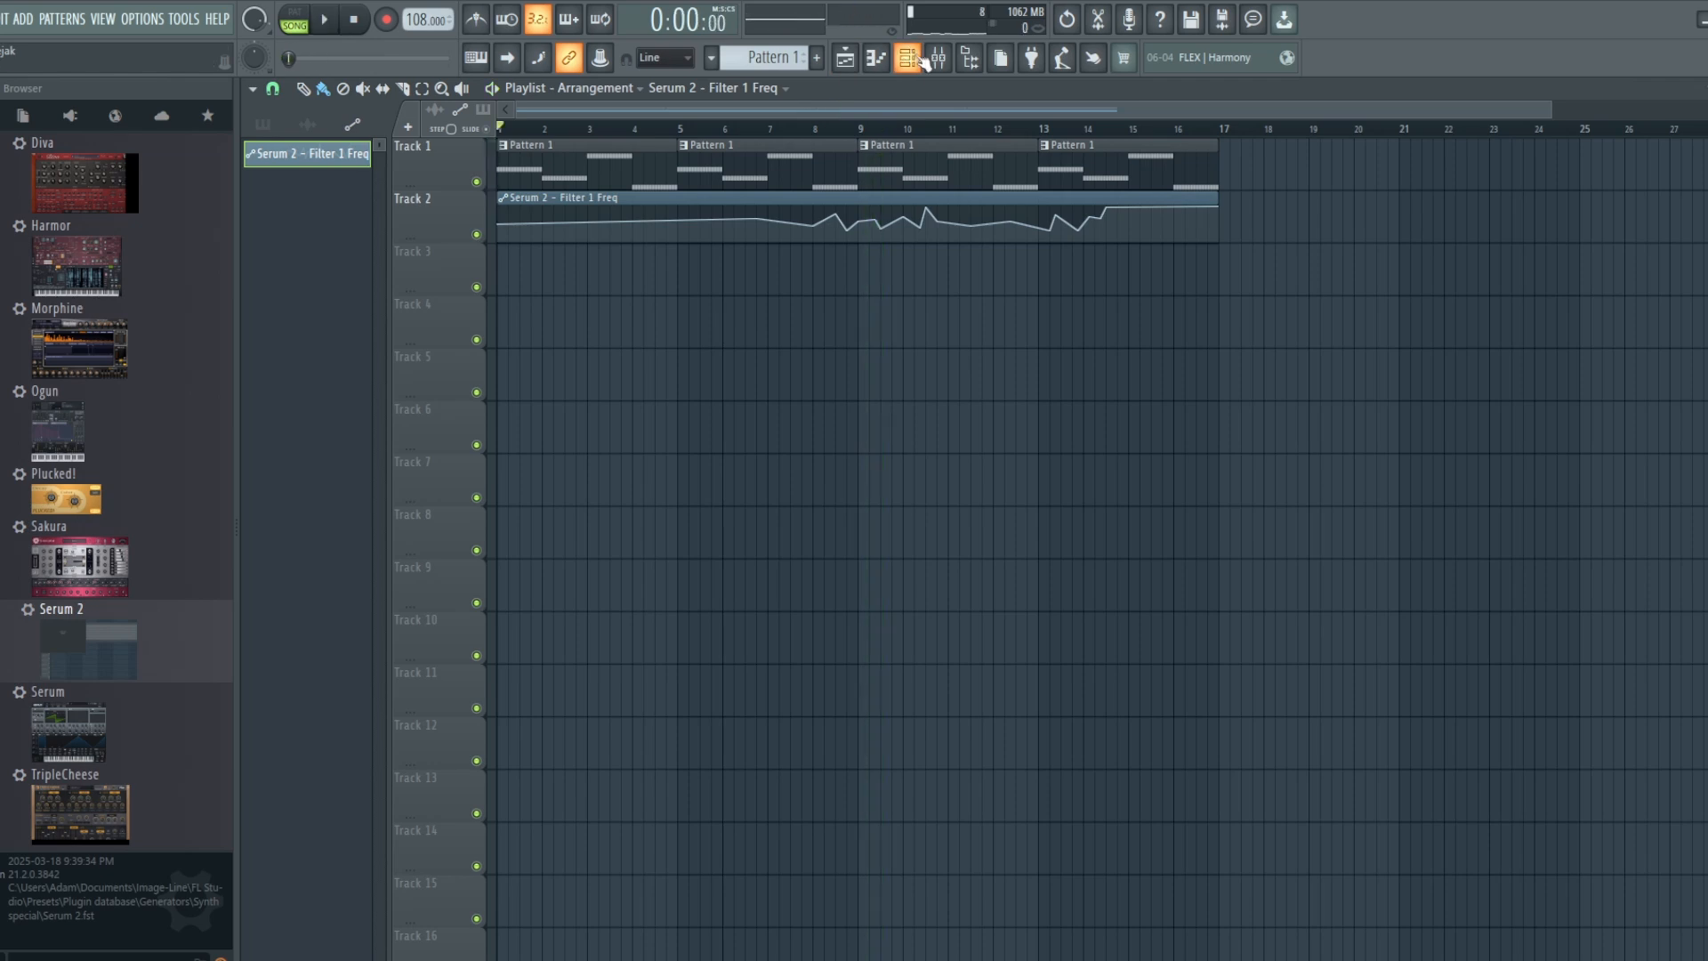
# Step: Reopen the Serum 2 piano roll and restore the eighth-note bassline and the 130 BPM tempo
pyautogui.click(924, 61)
pyautogui.click(879, 58)
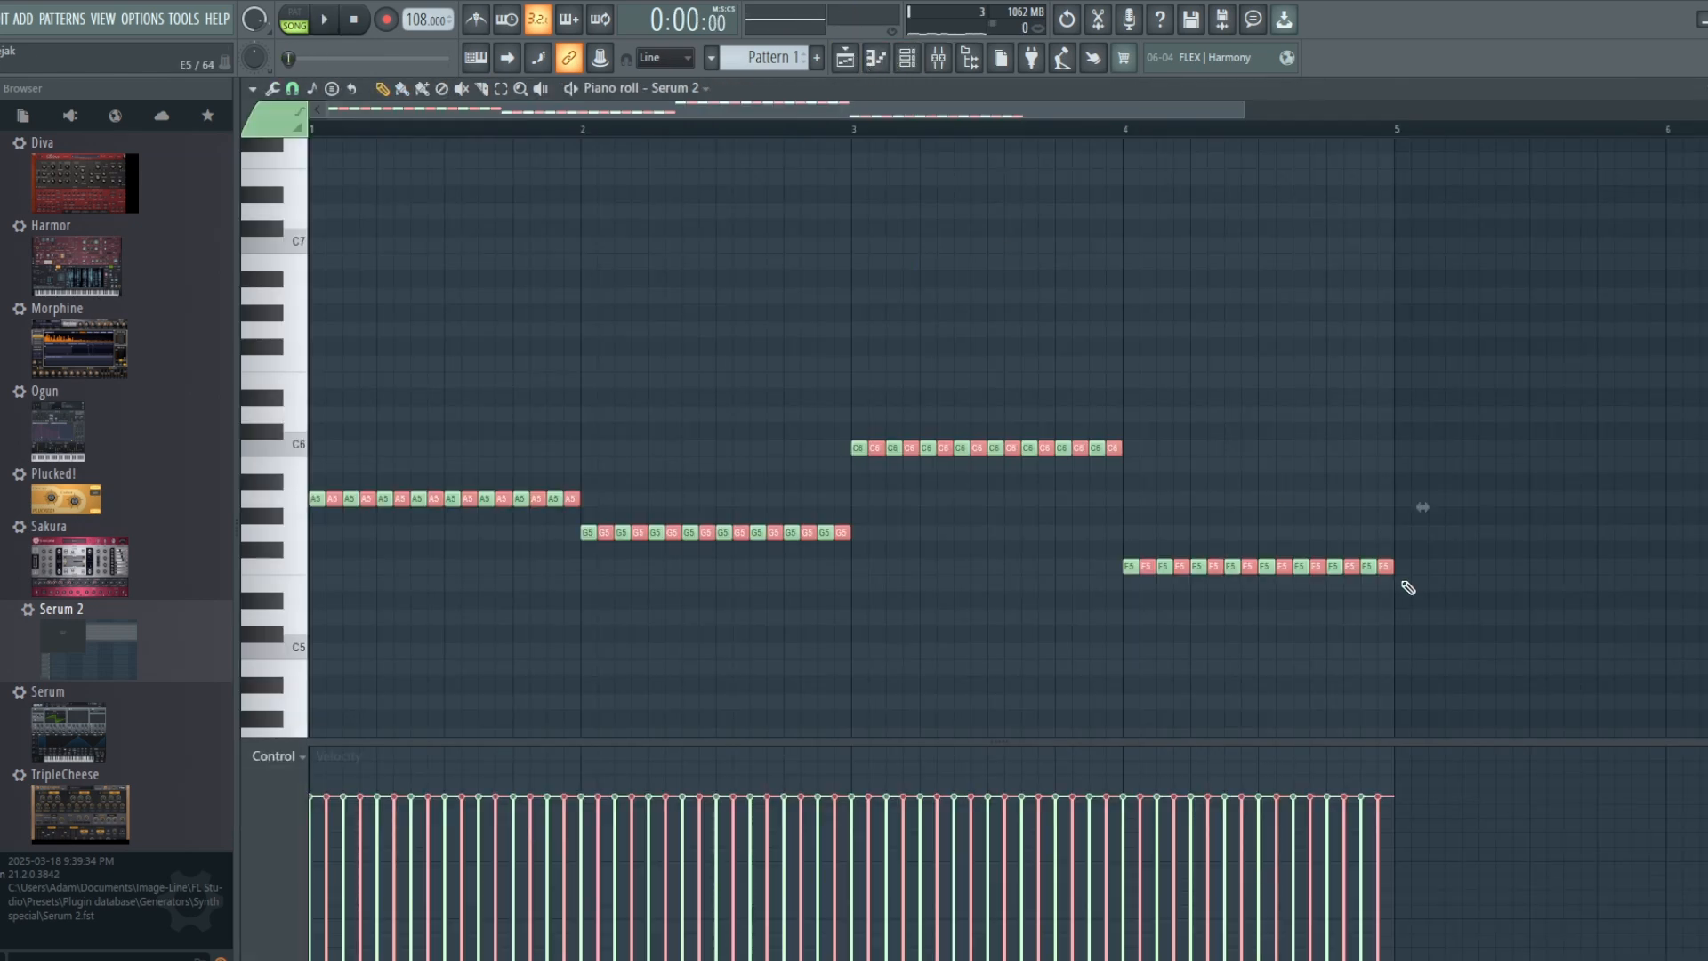
pyautogui.moveTo(1409, 587); pyautogui.dragTo(824, 499)
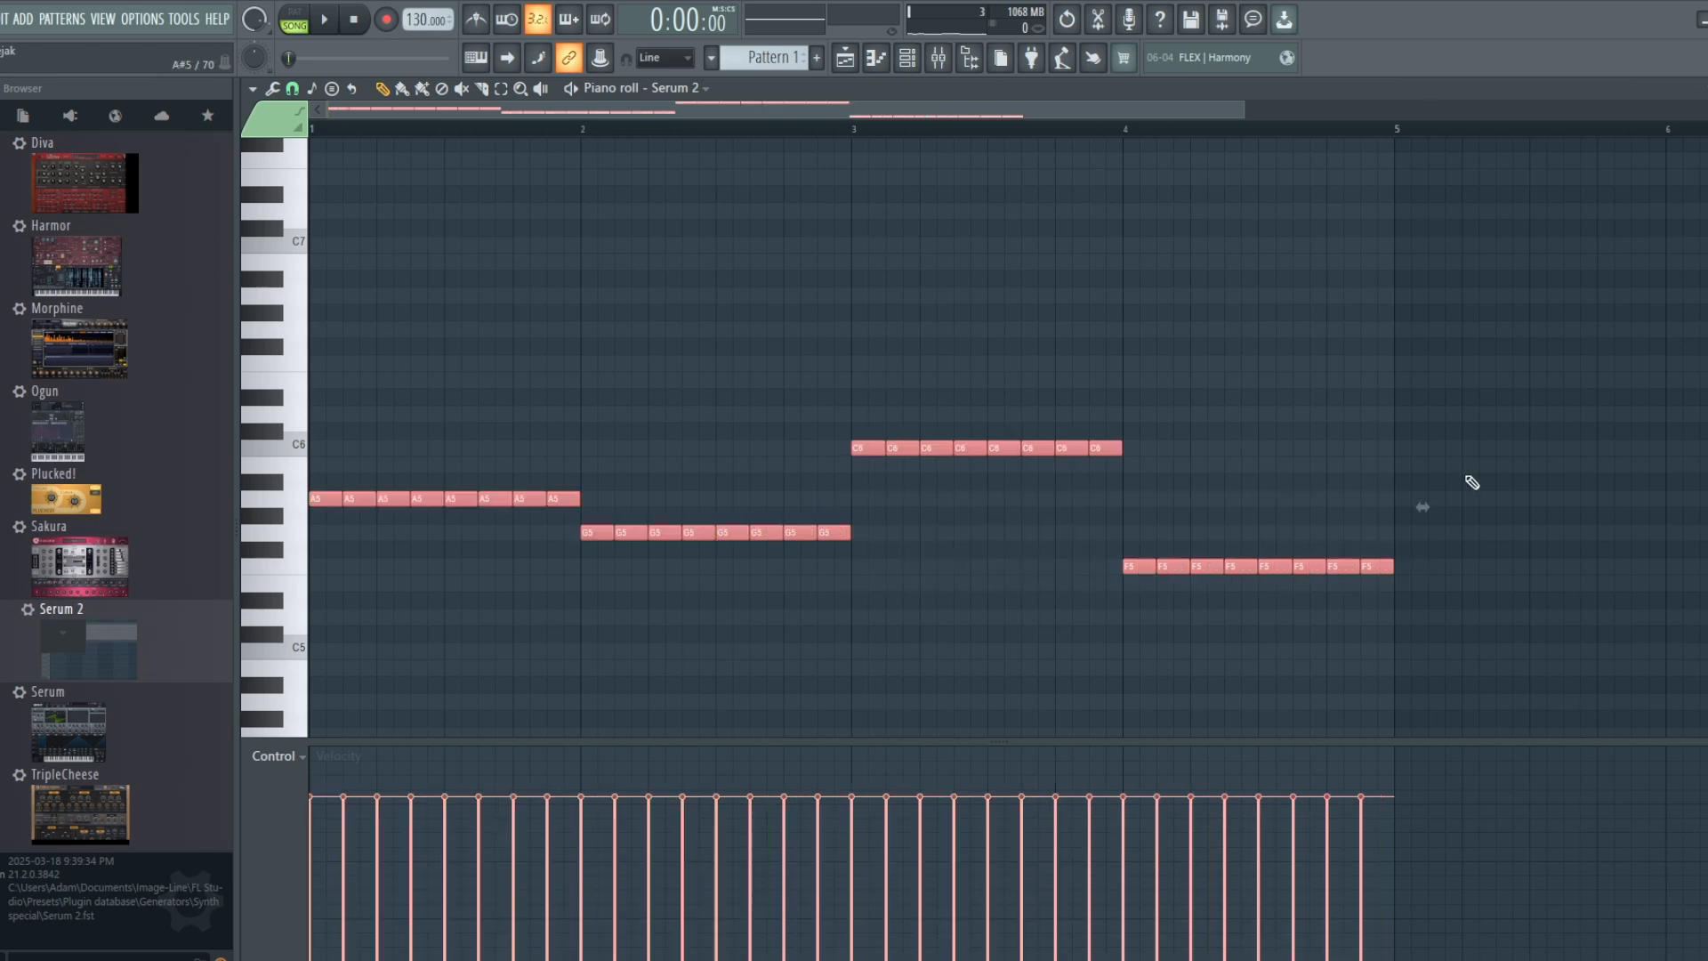
# Step: Open Serum 2, shorten the Env 2 decay to 26 ms during playback, and stop the song
pyautogui.keyDown('ctrl'); pyautogui.click(1228, 469); pyautogui.keyUp('ctrl')
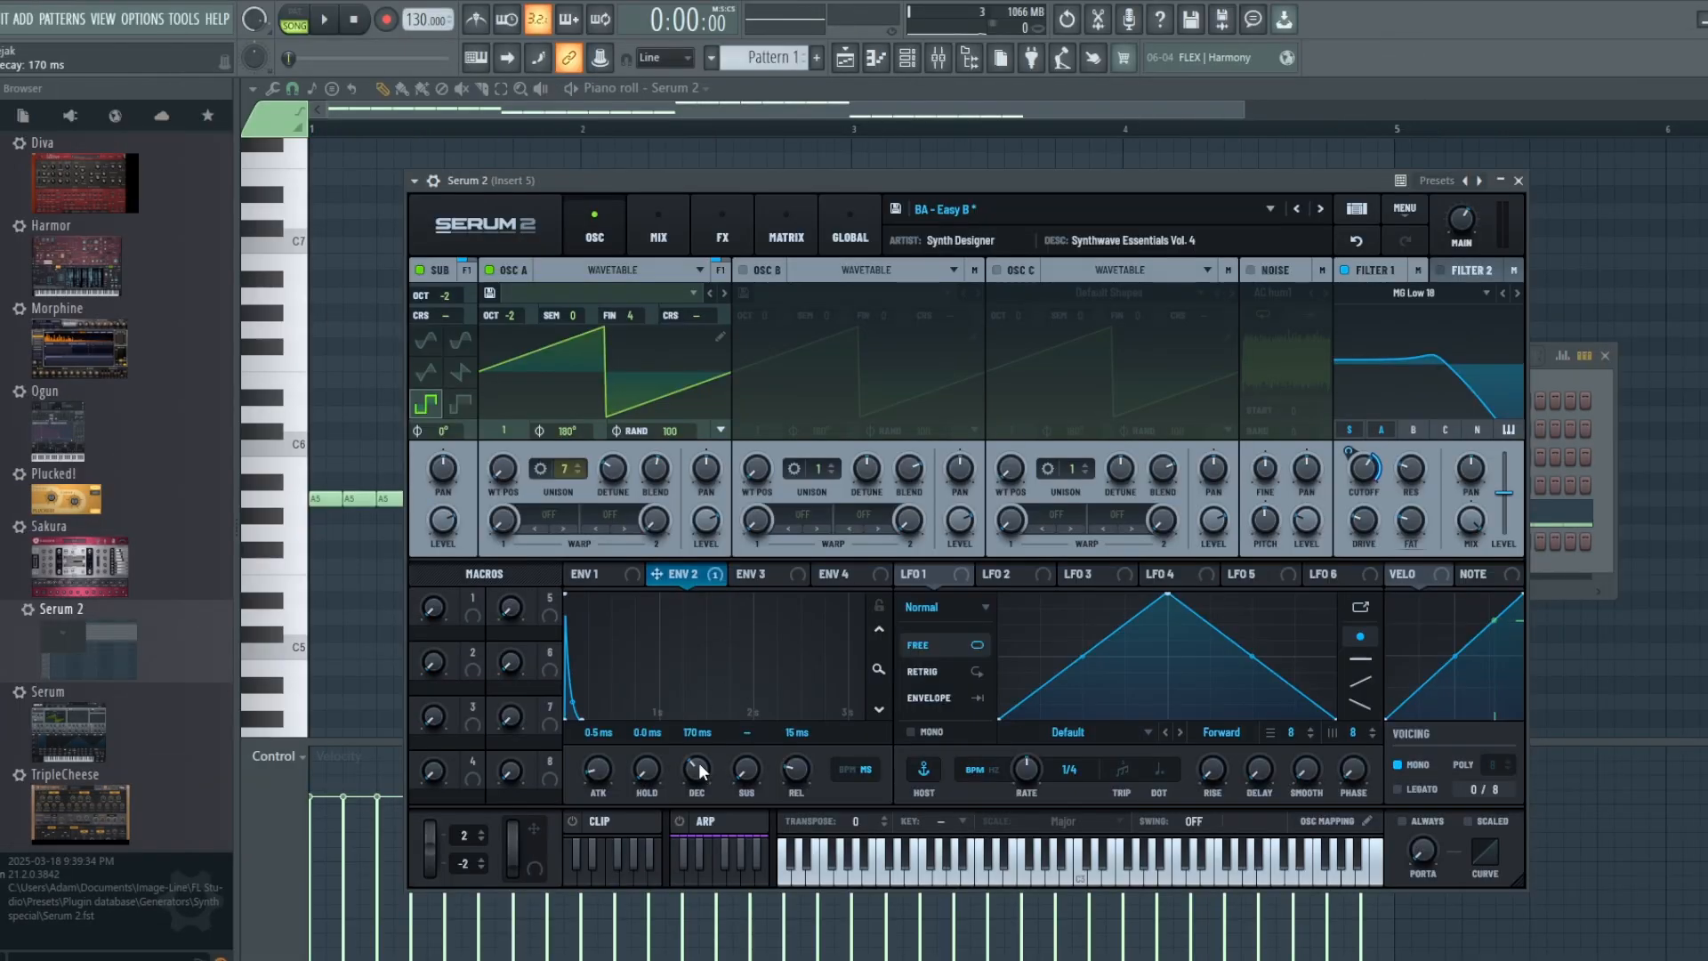
pyautogui.press('space')
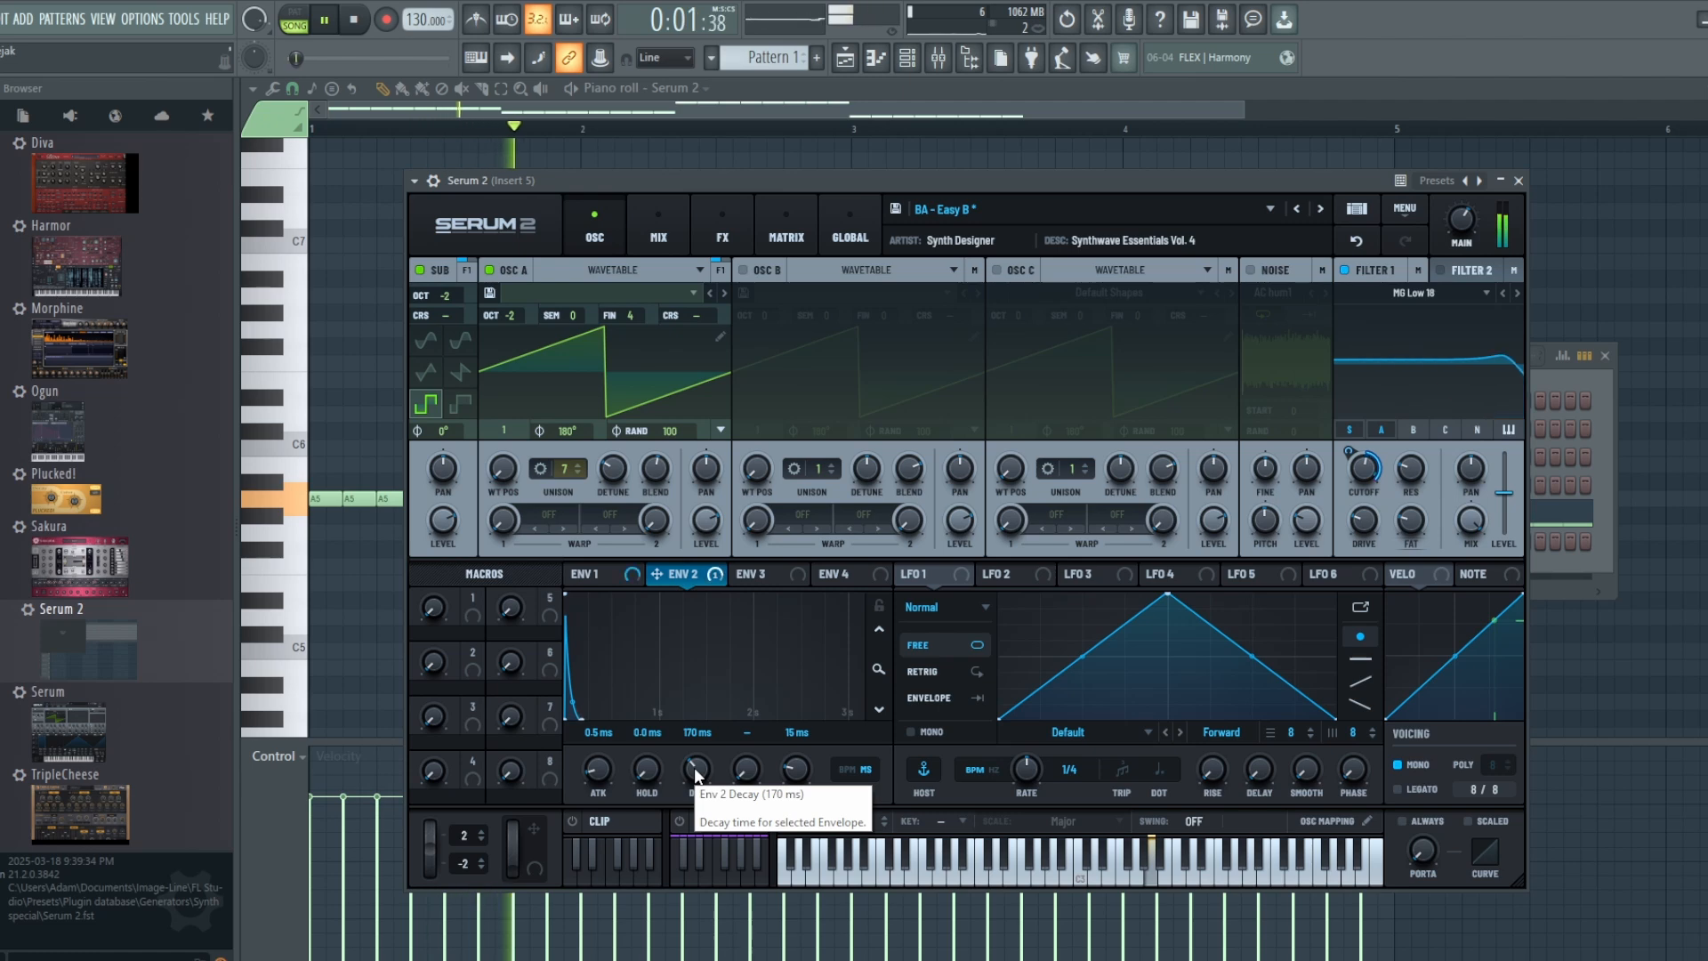
pyautogui.moveTo(694, 767); pyautogui.dragTo(697, 852)
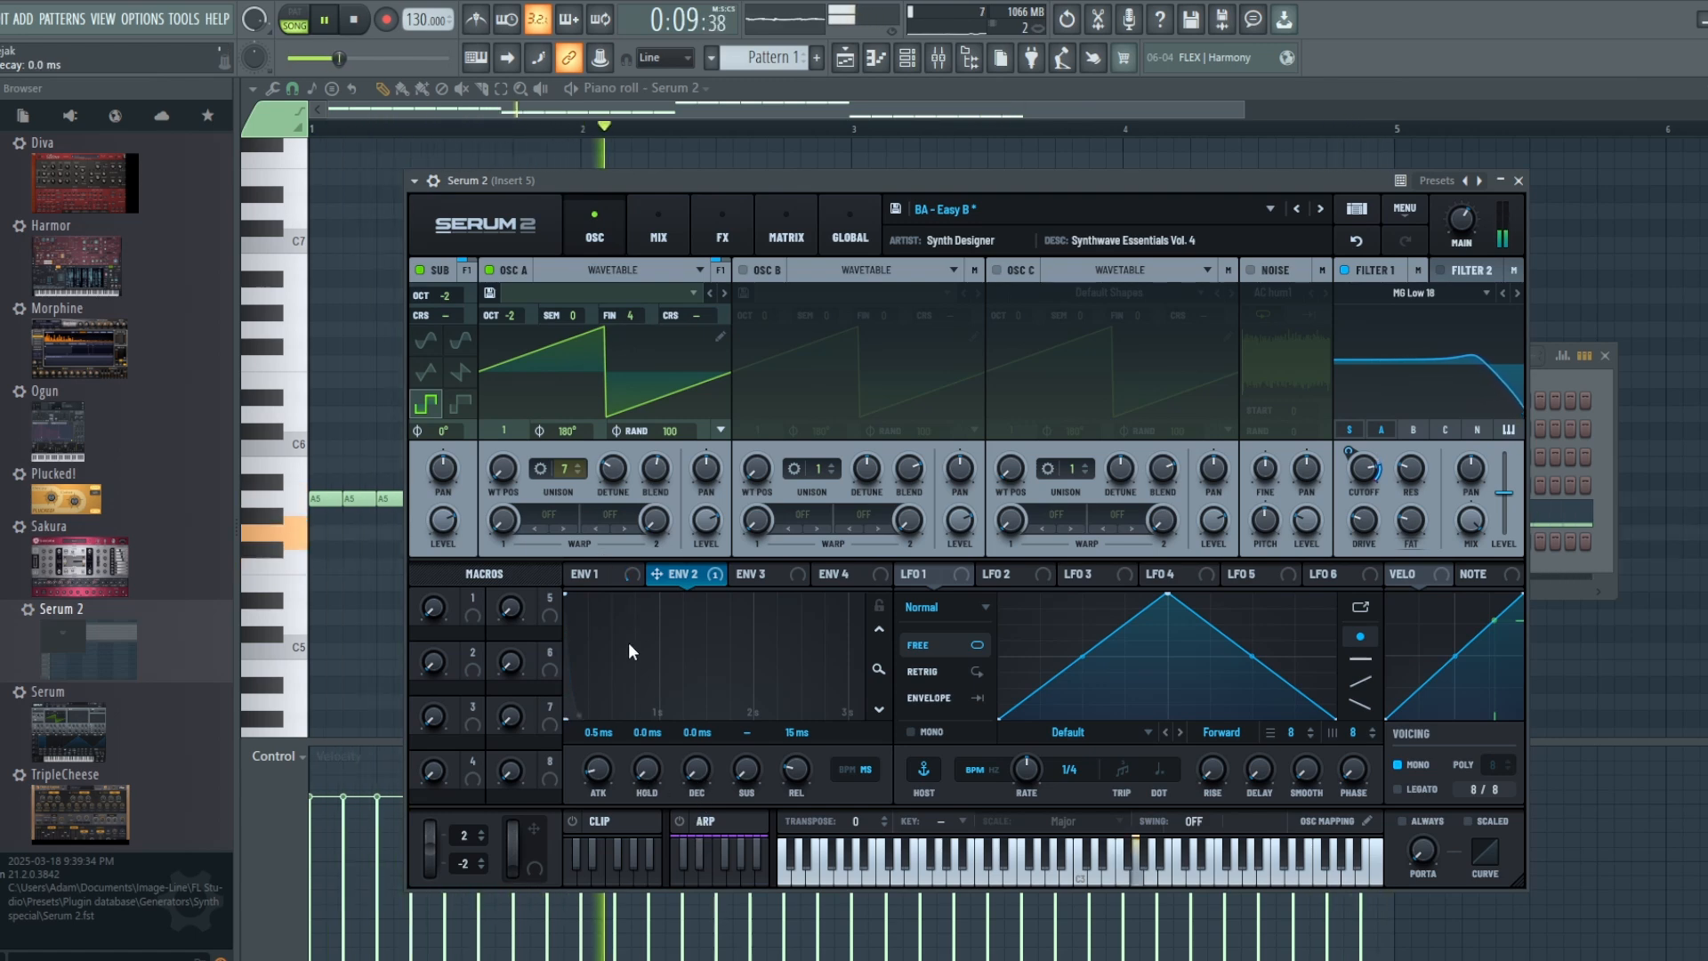
pyautogui.moveTo(693, 778); pyautogui.dragTo(680, 712)
pyautogui.press('space')
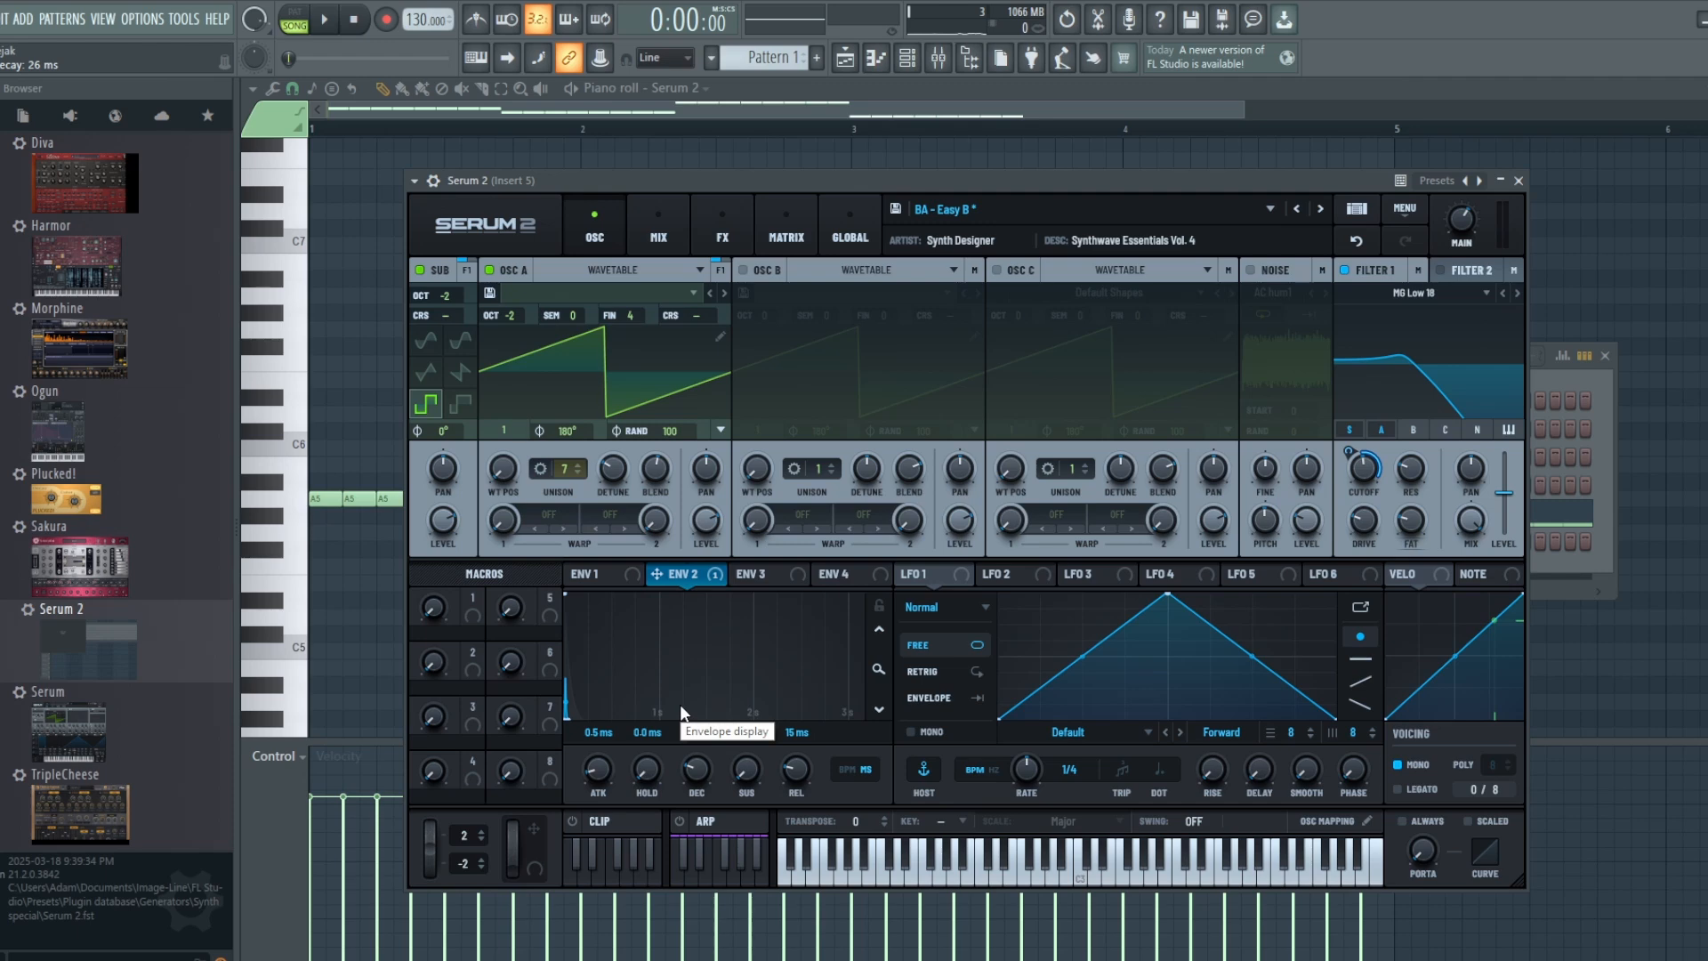
# Step: Lengthen Serum 2's Env 1 decay to 875 ms while the song plays, and stop playback
pyautogui.click(614, 576)
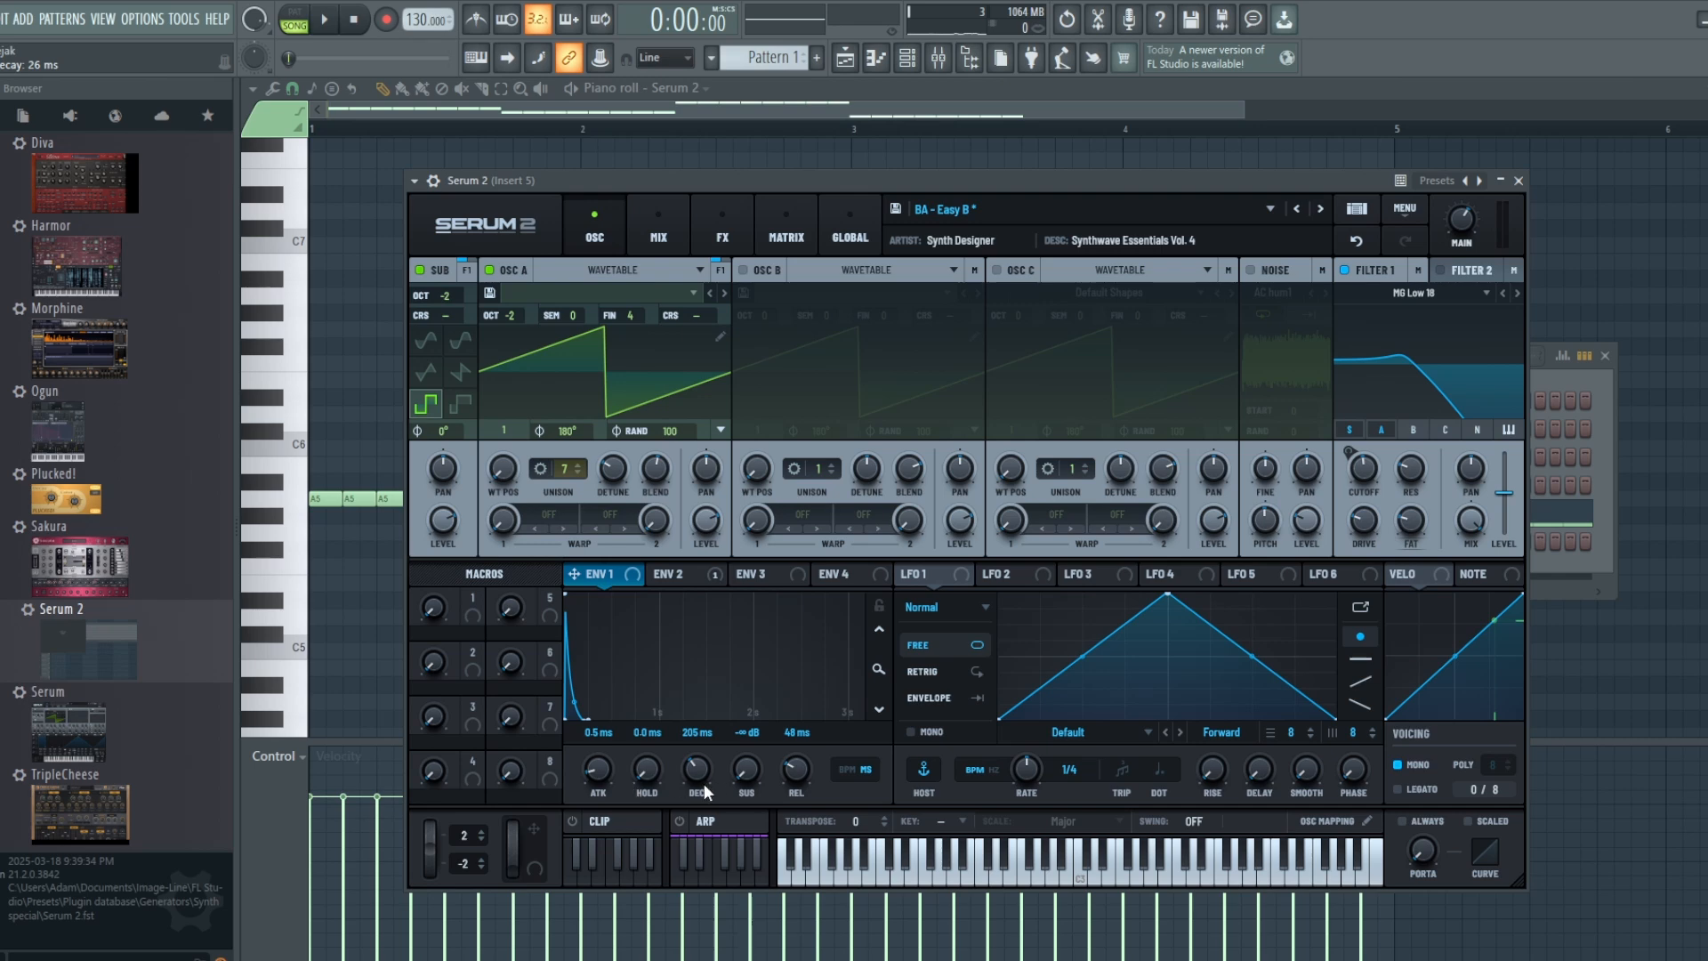
pyautogui.press('space')
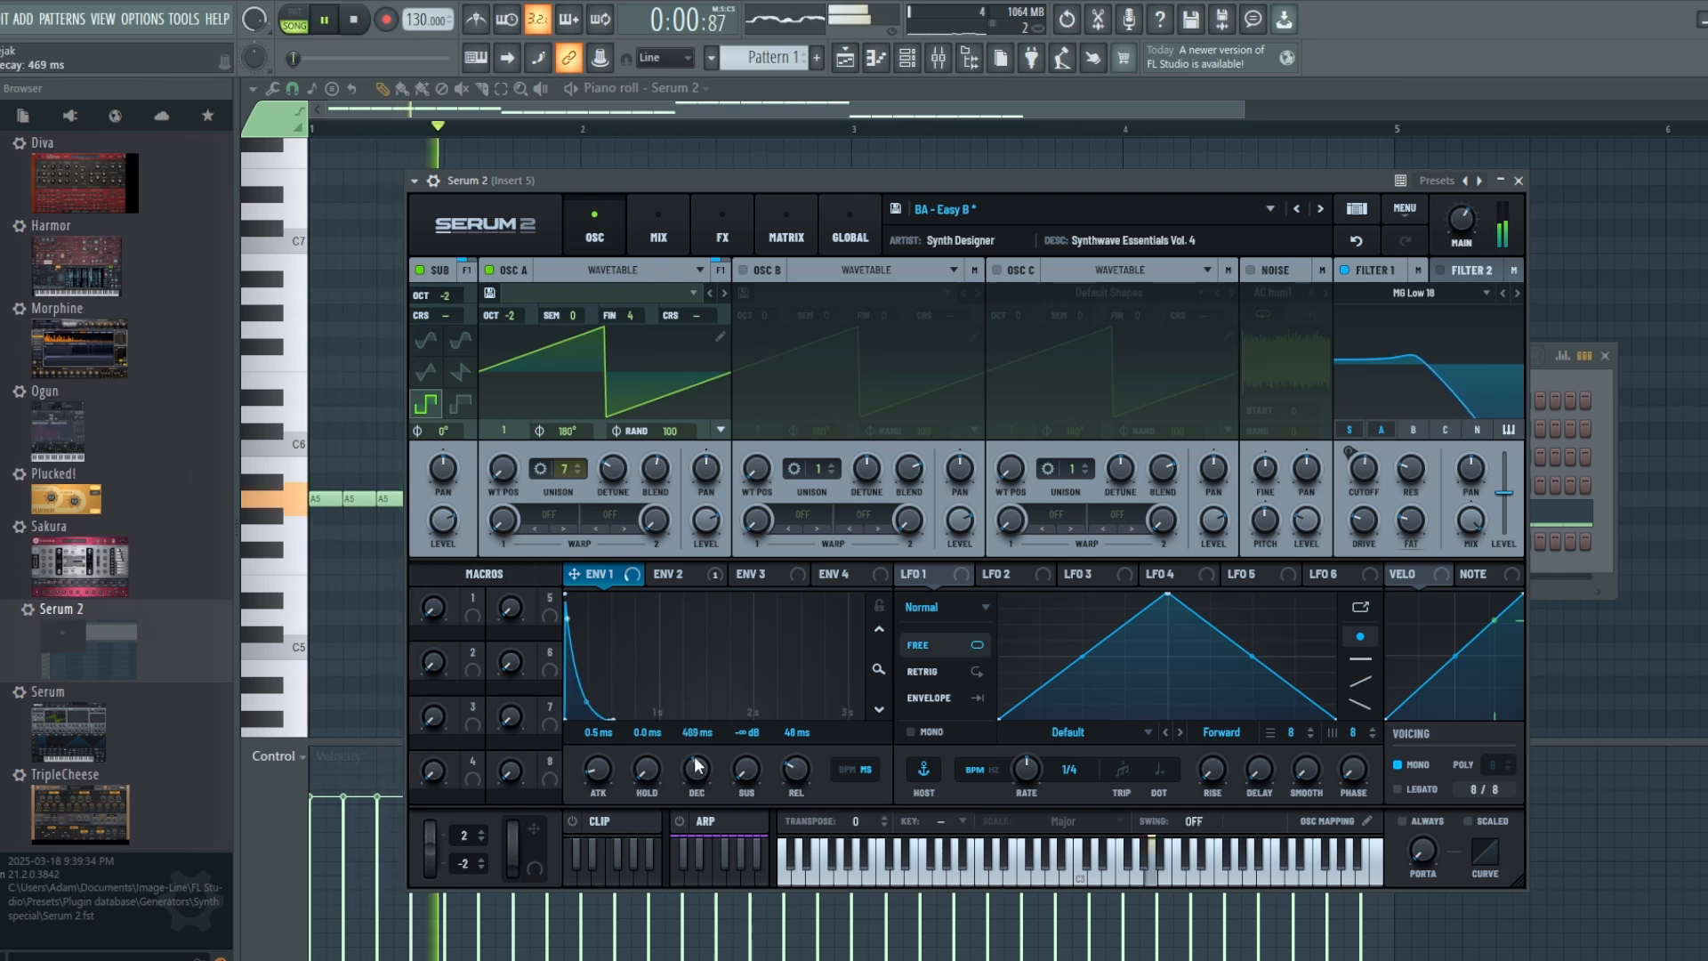
pyautogui.moveTo(699, 792); pyautogui.dragTo(685, 735)
pyautogui.press('space')
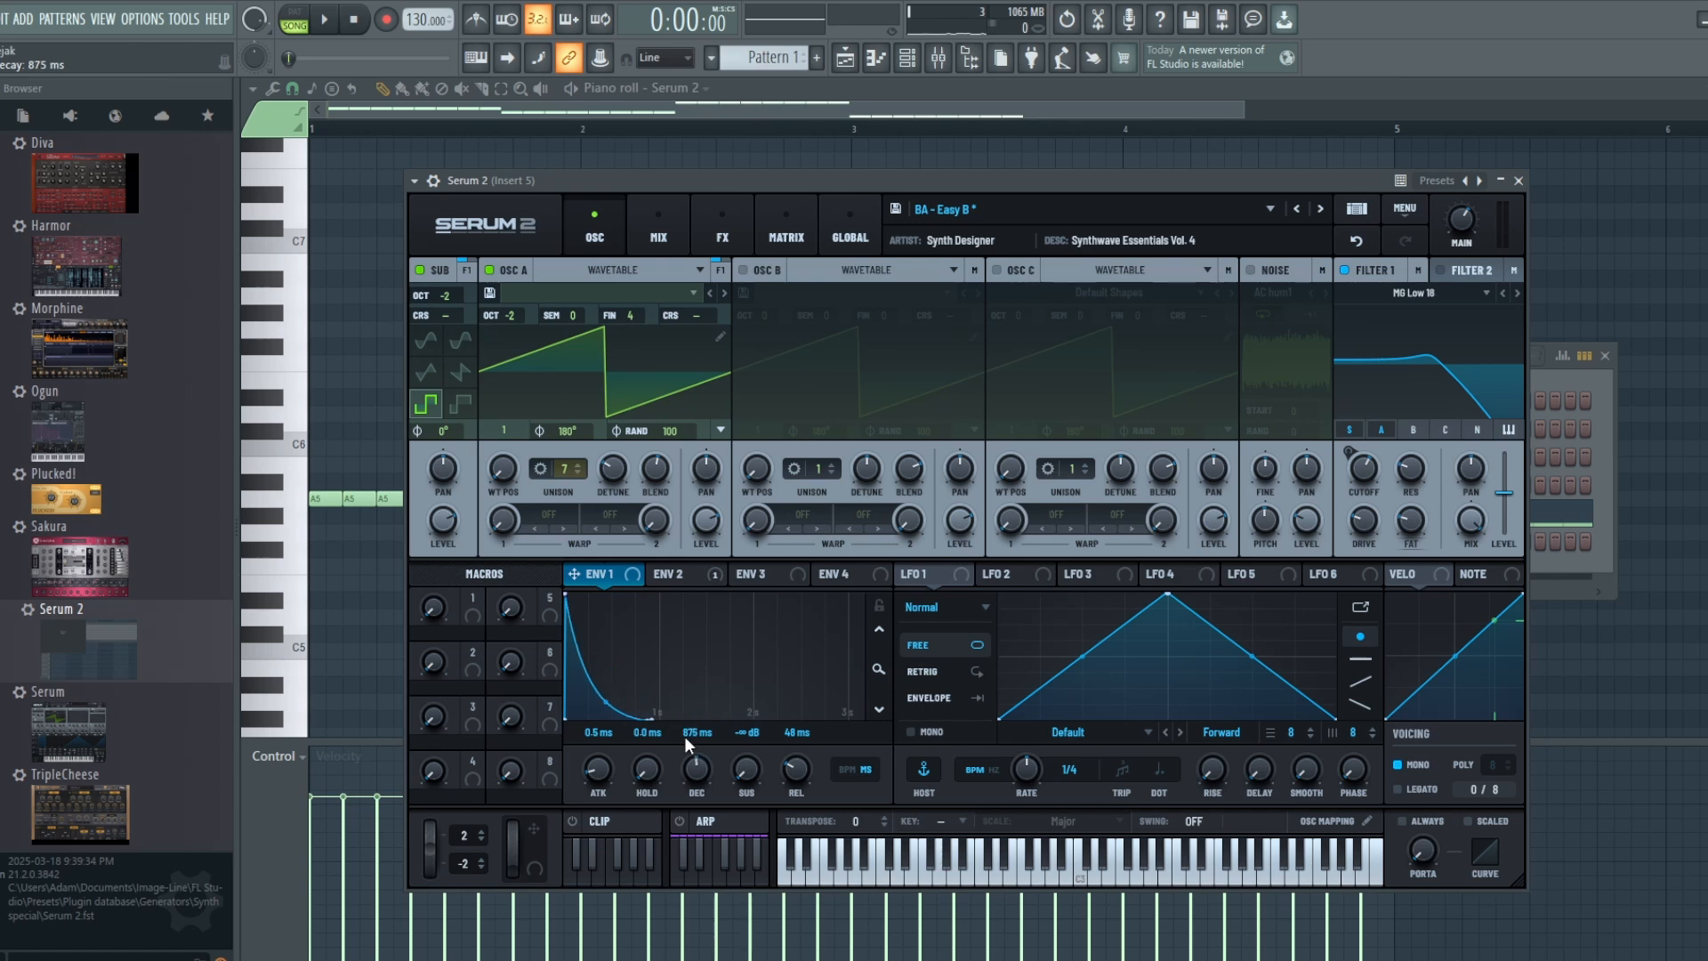